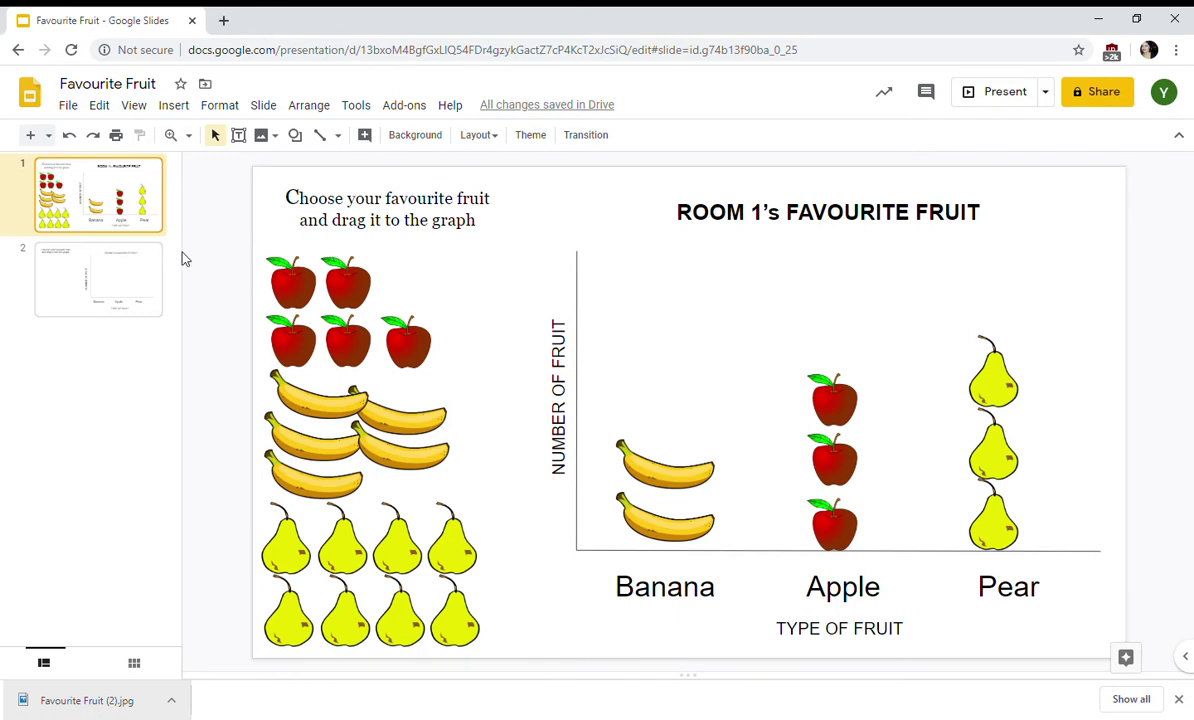
# Open slide 2, showing the empty Favourite Fruit graph with axes and drag instructions
pyautogui.click(133, 283)
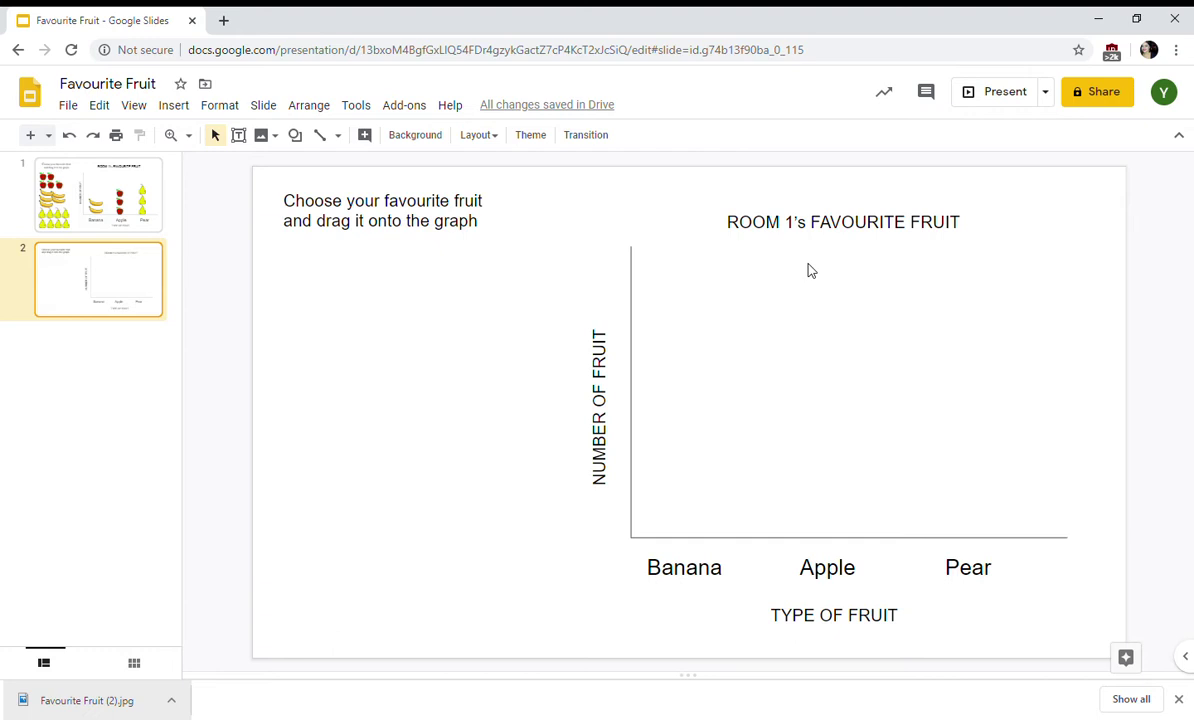
# Add a new slide 3 and delete its title and body placeholders
pyautogui.click(33, 135)
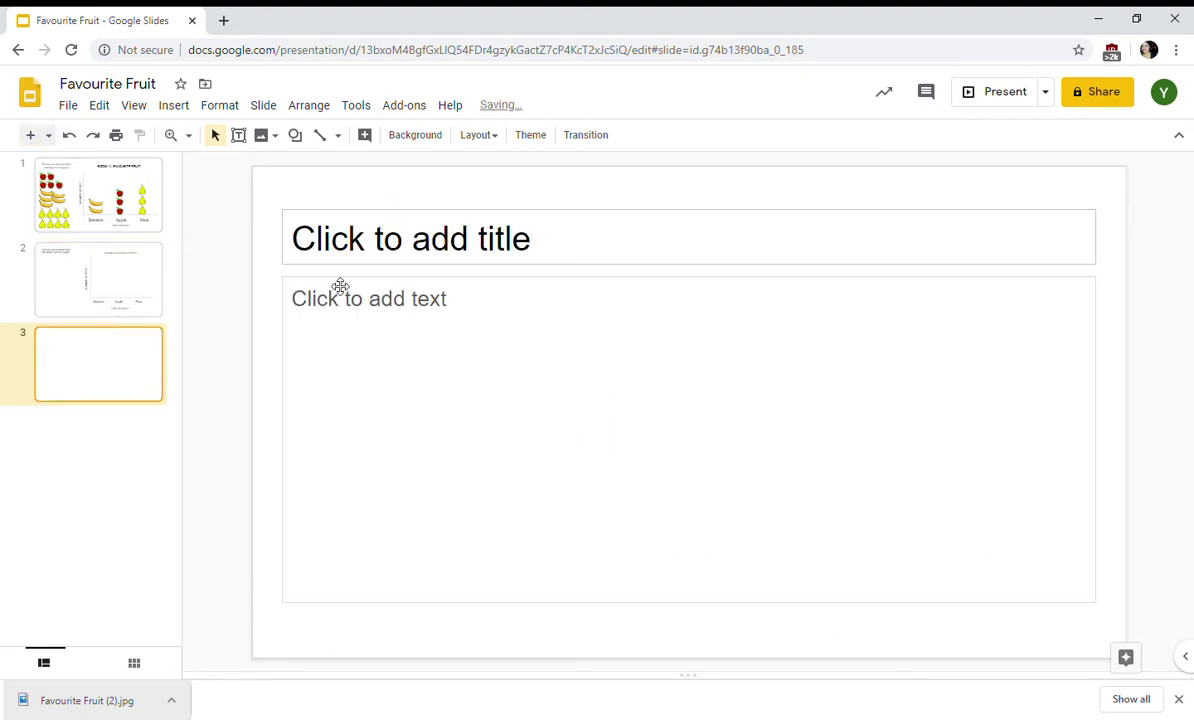
pyautogui.click(297, 257)
pyautogui.press('Delete')
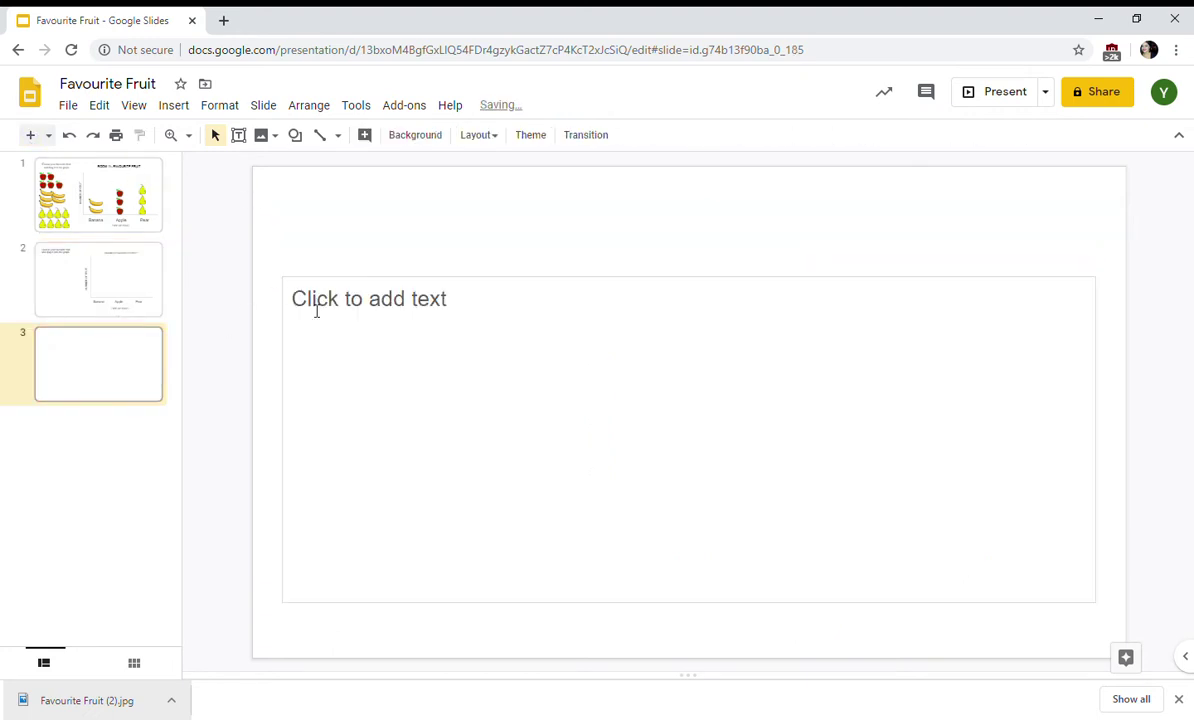
pyautogui.click(332, 284)
pyautogui.press('Delete')
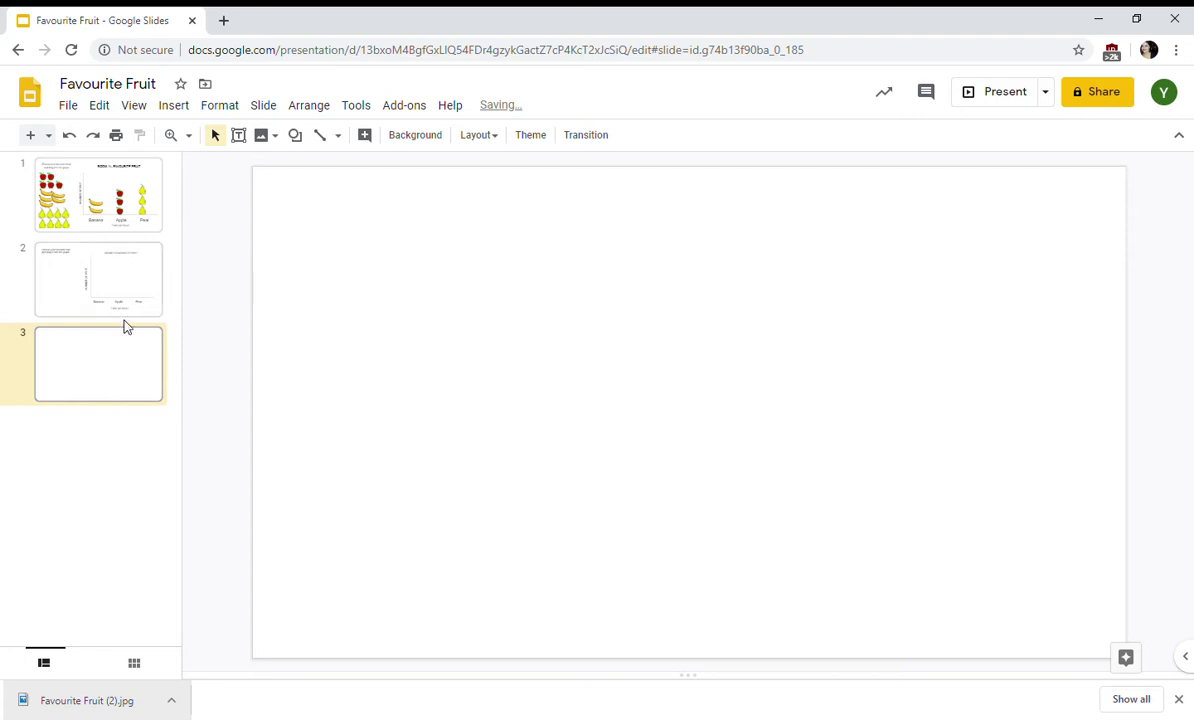
pyautogui.click(80, 274)
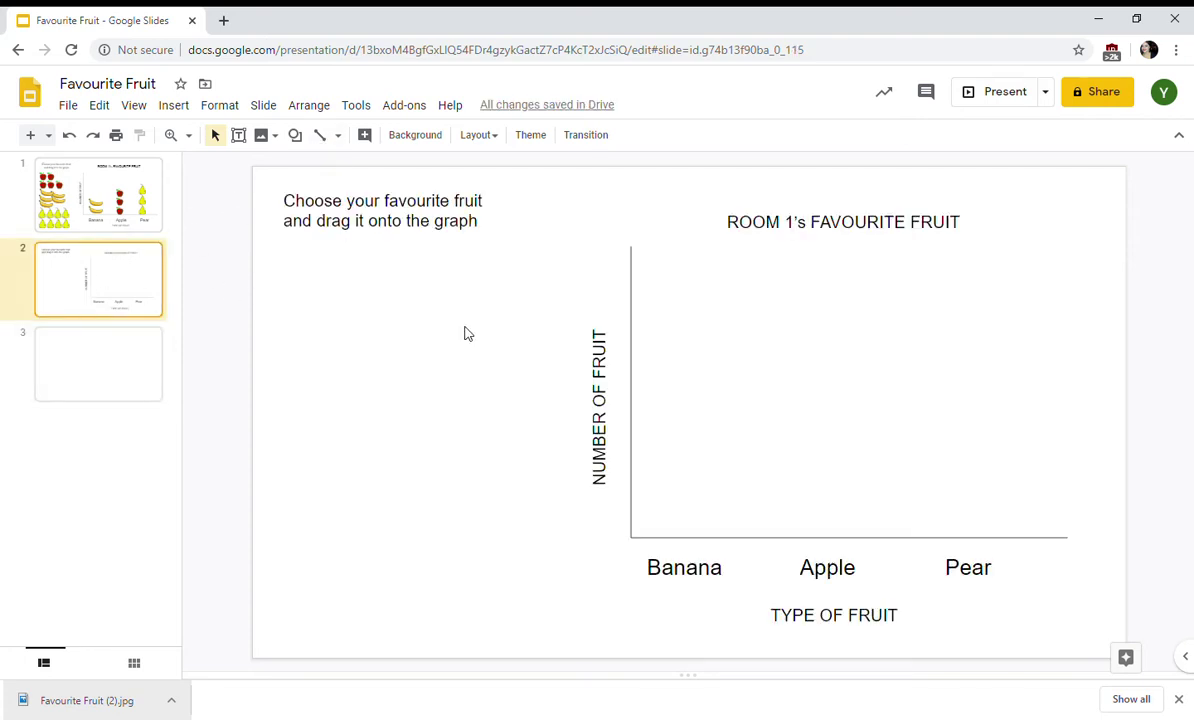
pyautogui.click(118, 335)
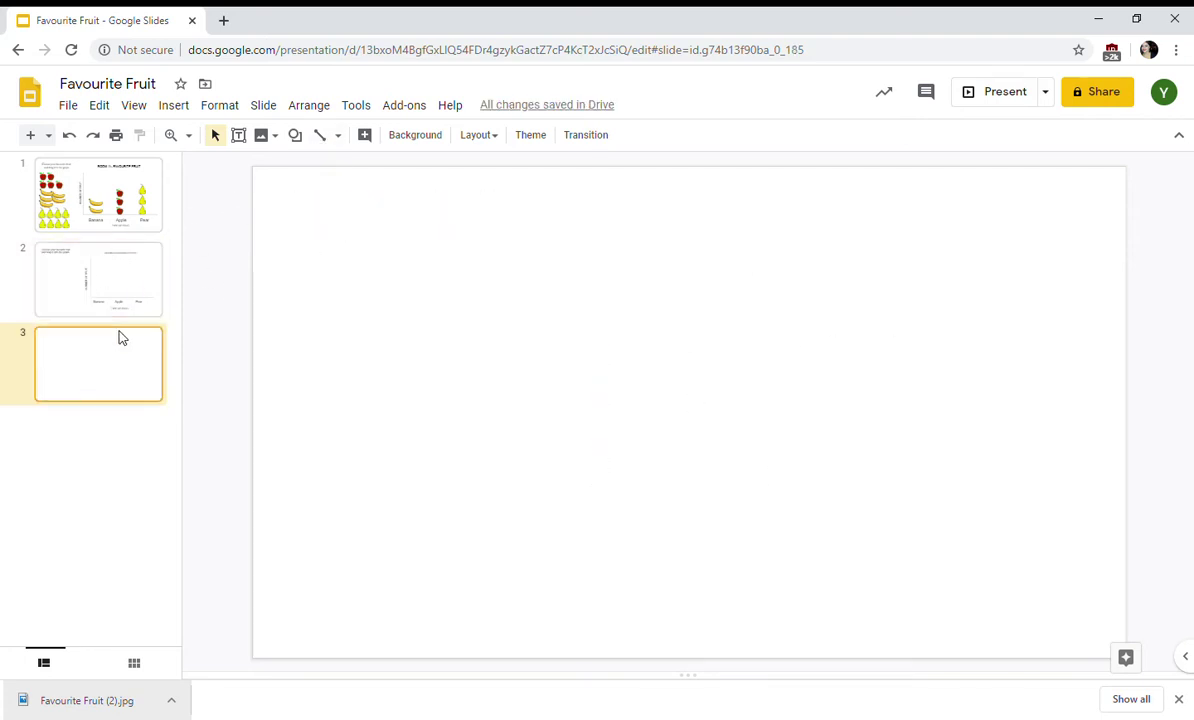
# Draw a vertical axis line and a horizontal axis line meeting at its bottom
pyautogui.click(327, 142)
pyautogui.moveTo(637, 261); pyautogui.dragTo(637, 565)
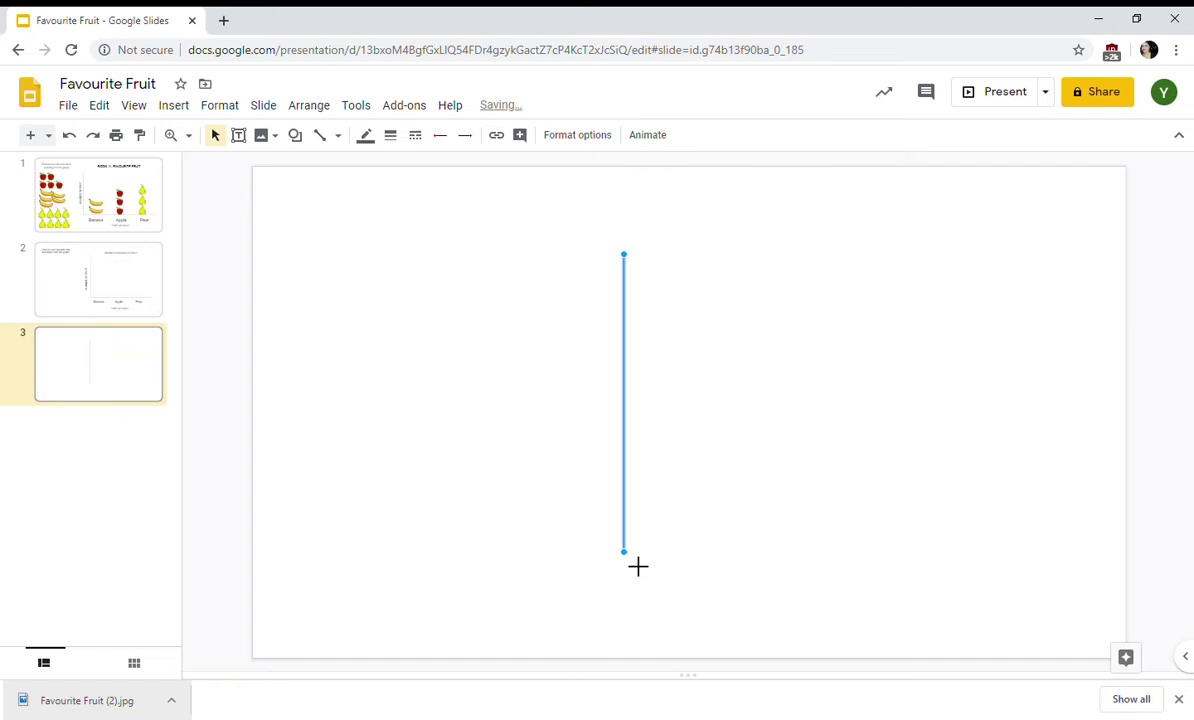
pyautogui.click(642, 557)
pyautogui.click(321, 136)
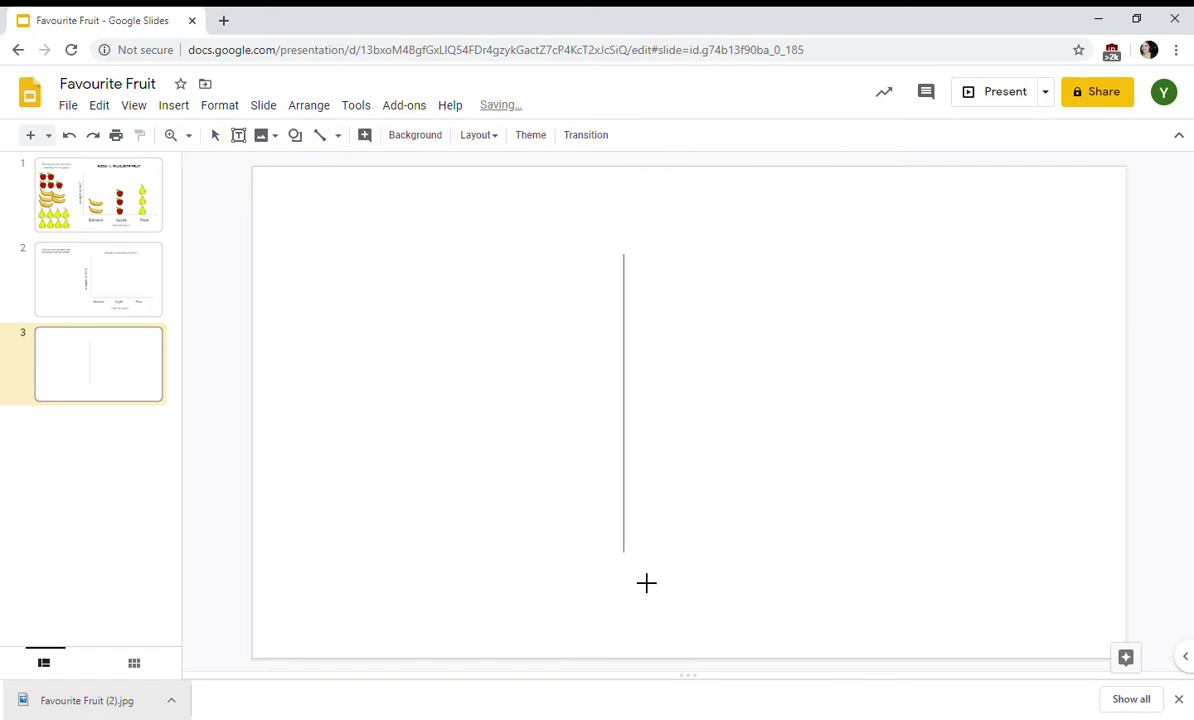
pyautogui.moveTo(637, 562)
pyautogui.mouseDown()
pyautogui.moveTo(1072, 562)
pyautogui.moveTo(1055, 576)
pyautogui.mouseUp()
pyautogui.click(1055, 576)
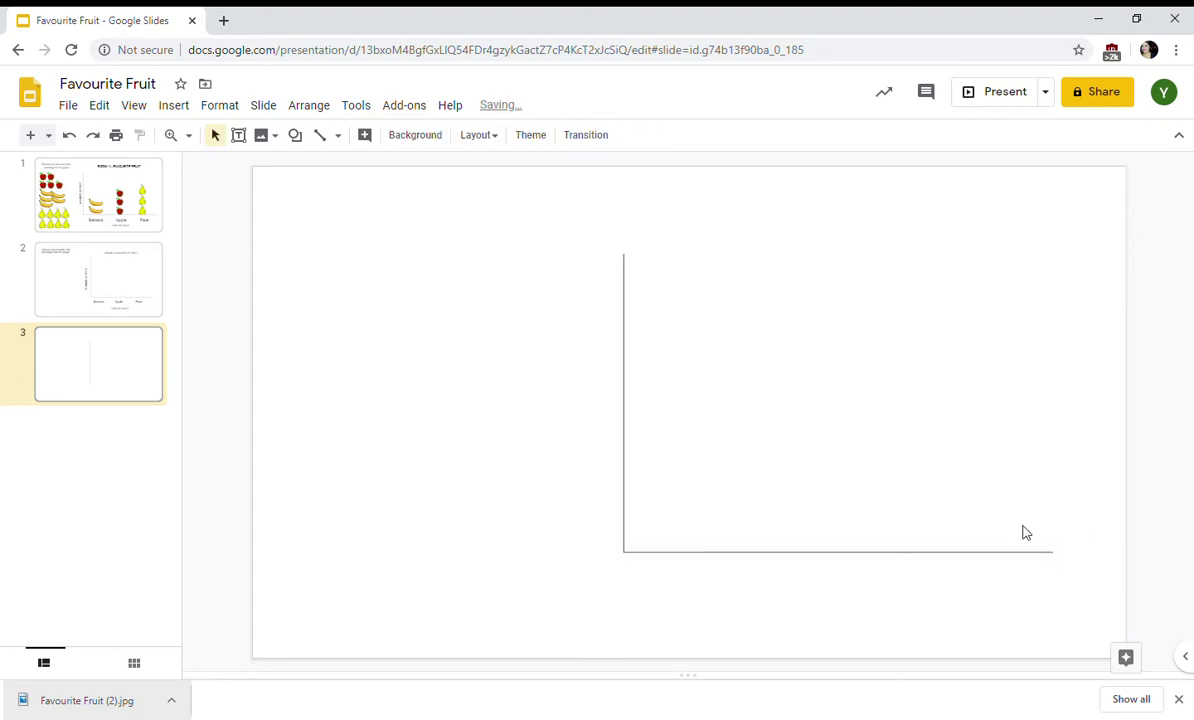
# Add a text box reading 'Bananas' below the horizontal axis, sized 18 pt
pyautogui.click(241, 140)
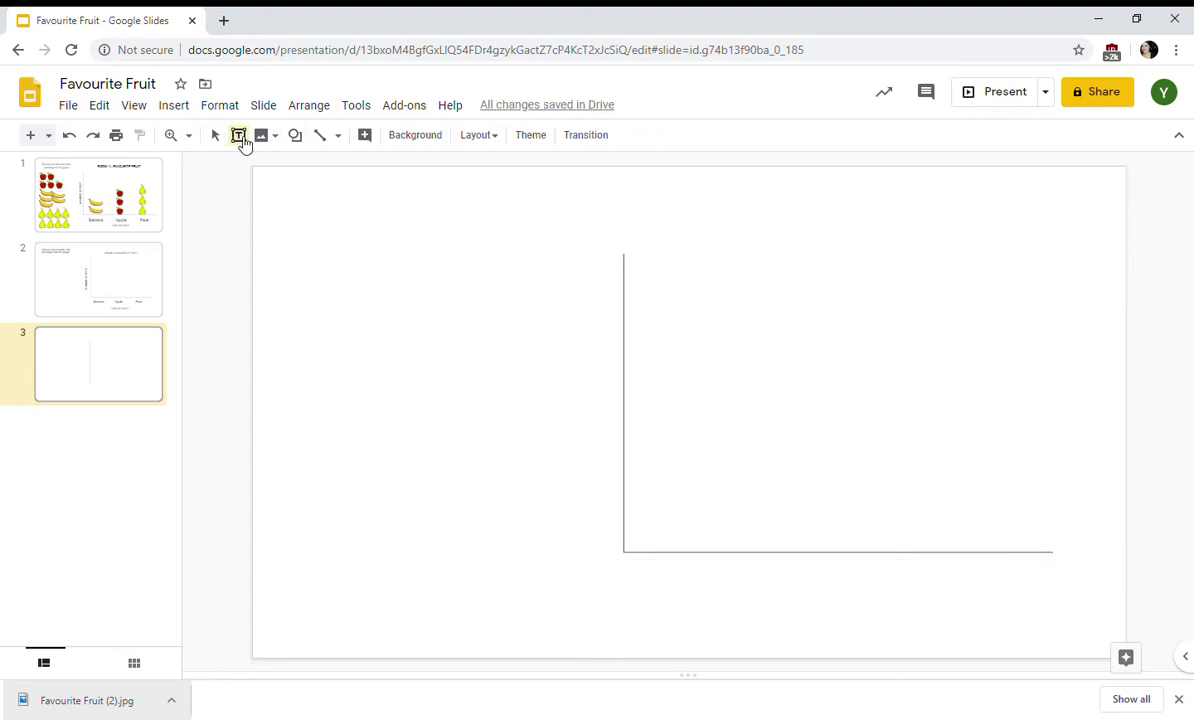
pyautogui.moveTo(645, 571); pyautogui.dragTo(797, 610)
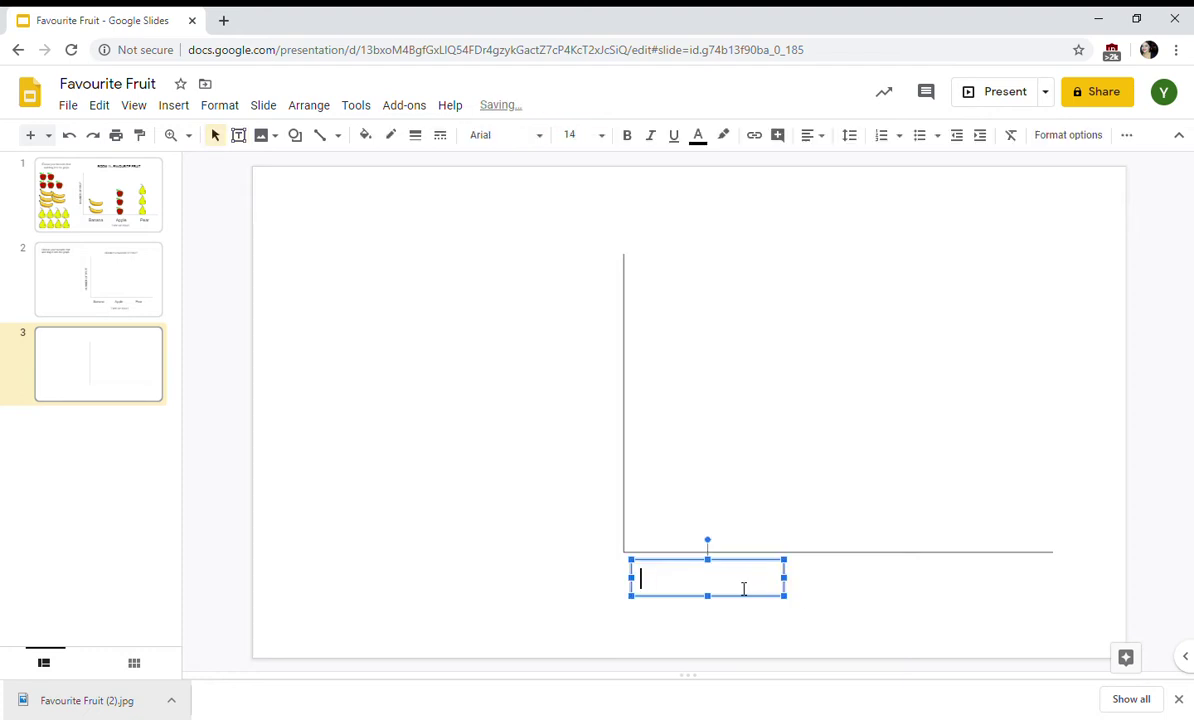
pyautogui.write('Bananas')
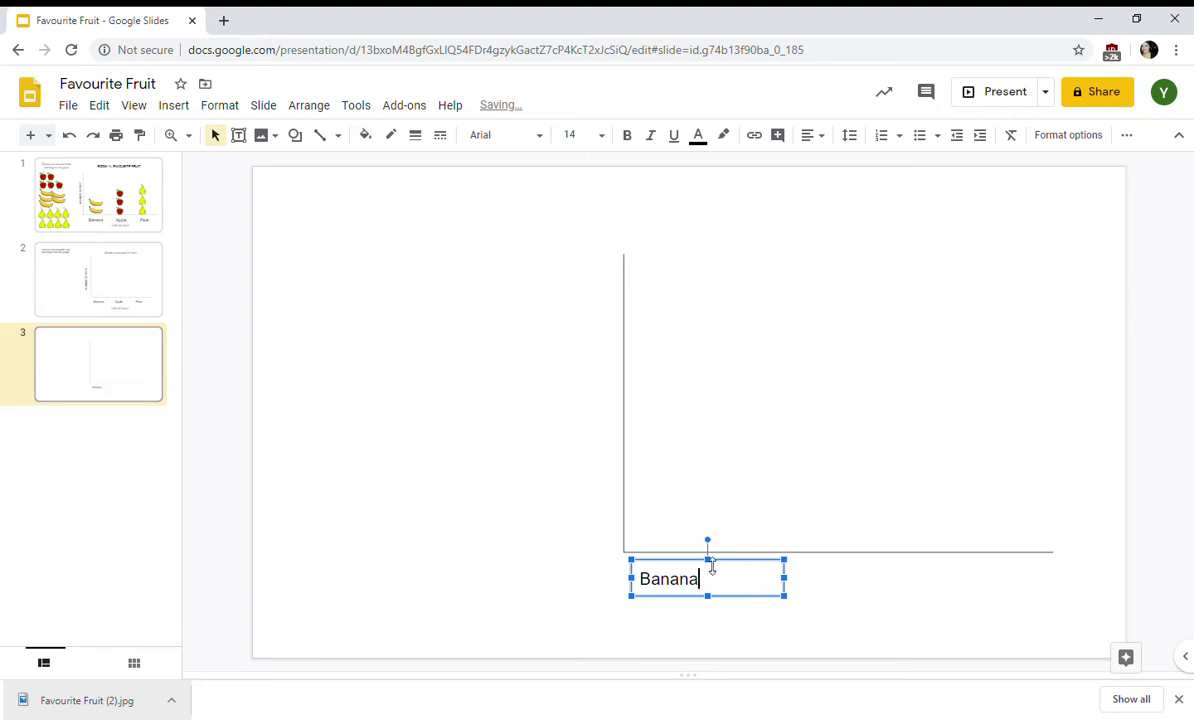
pyautogui.click(600, 135)
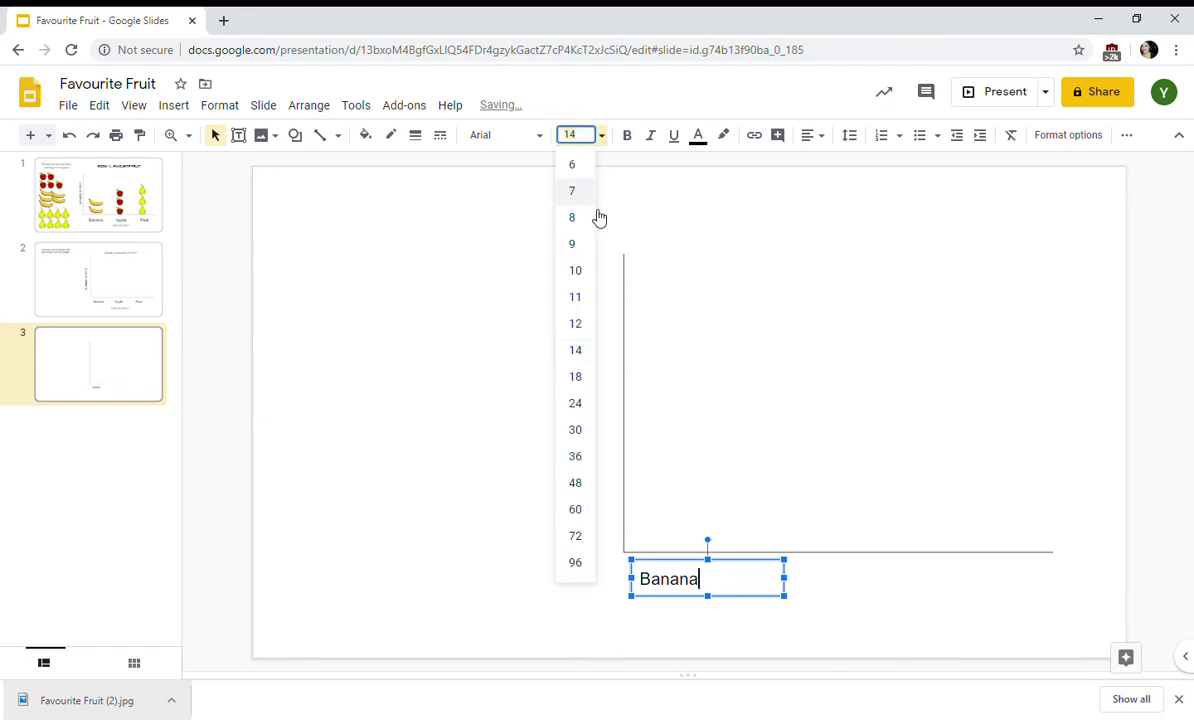
pyautogui.click(584, 377)
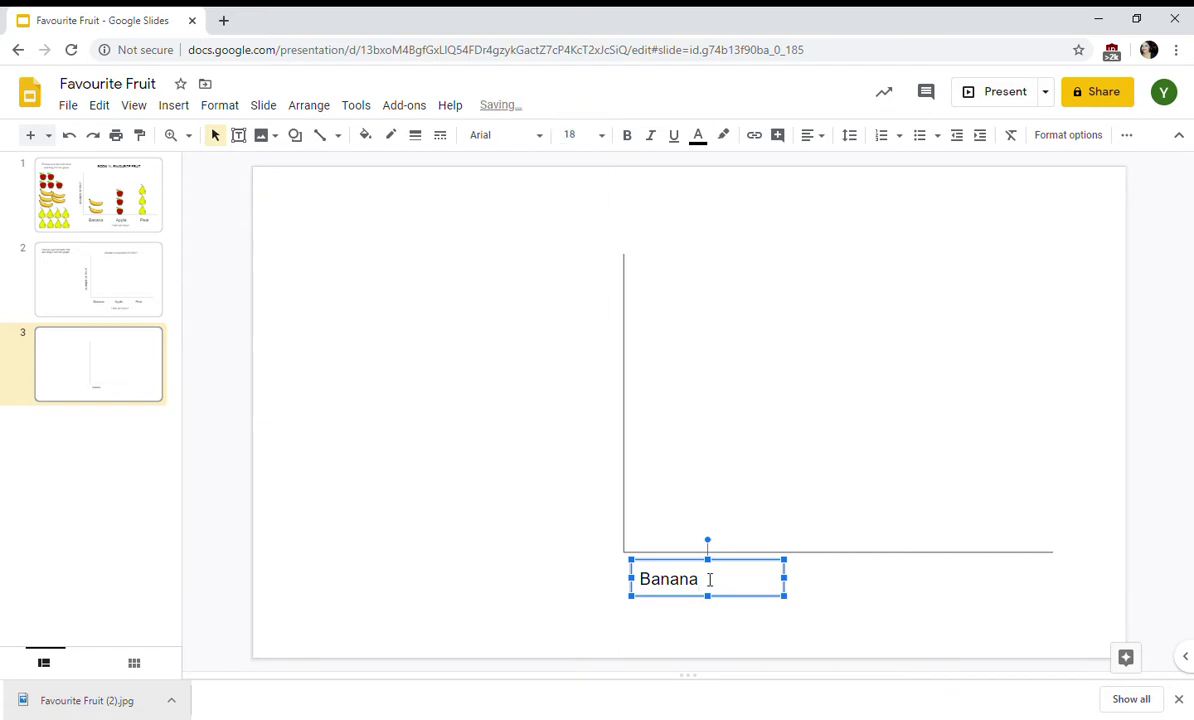
# Reapply 18 pt to the Banana label text and nudge the label slightly right and up
pyautogui.moveTo(709, 578); pyautogui.dragTo(637, 585)
pyautogui.click(600, 135)
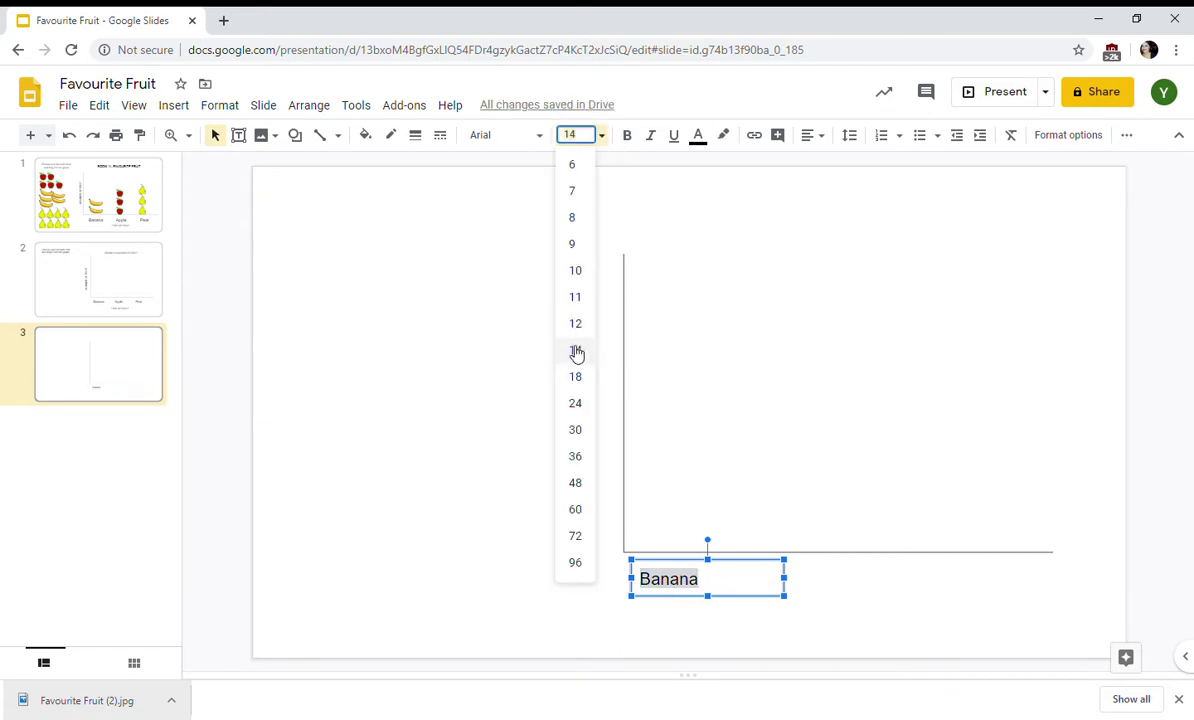
pyautogui.click(583, 376)
pyautogui.click(829, 616)
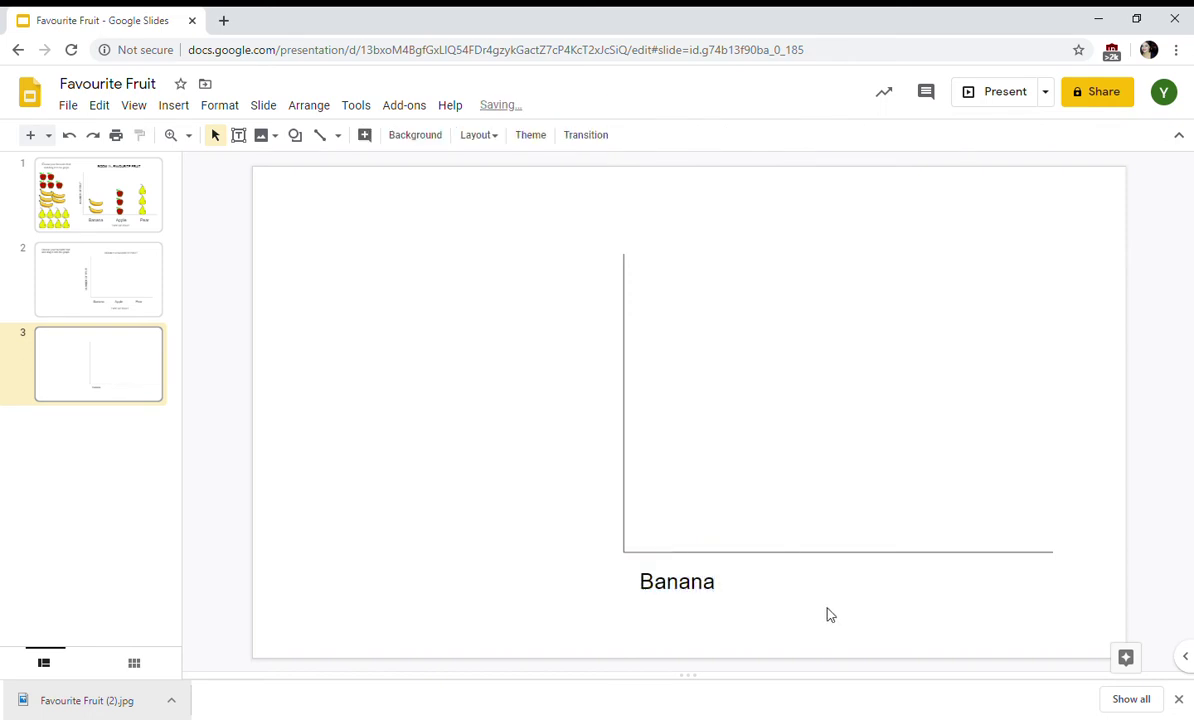
pyautogui.click(692, 582)
pyautogui.moveTo(754, 597); pyautogui.dragTo(768, 590)
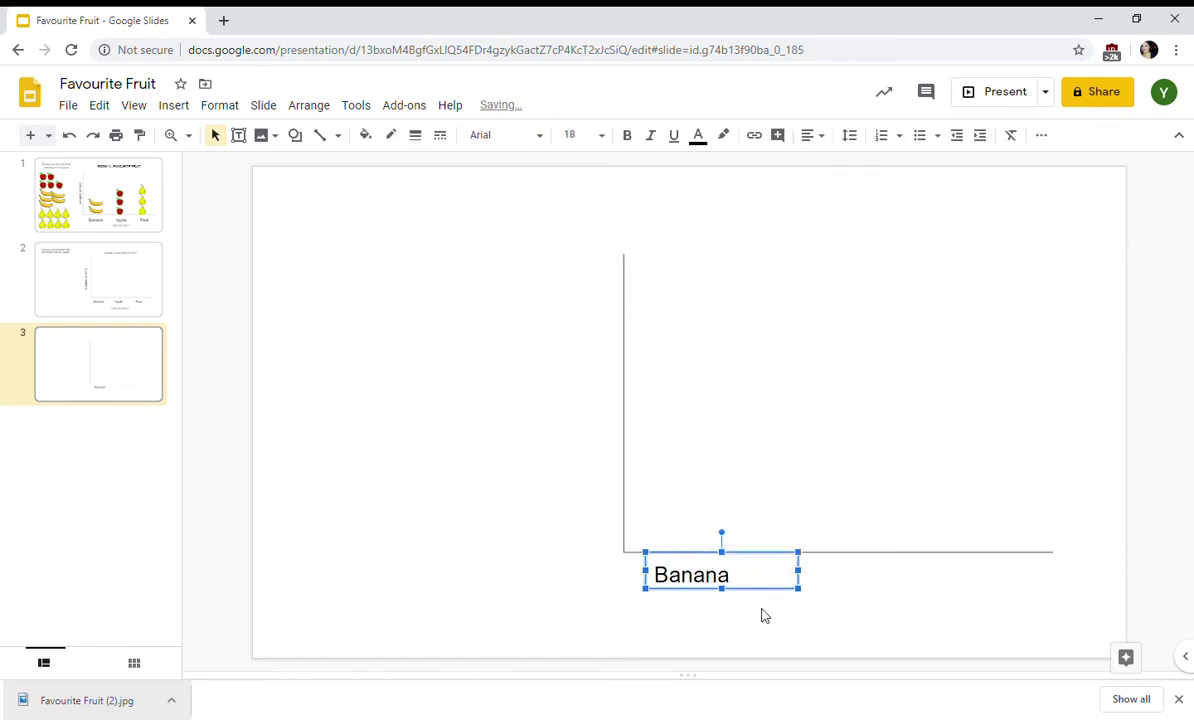
pyautogui.click(758, 592)
pyautogui.click(756, 587)
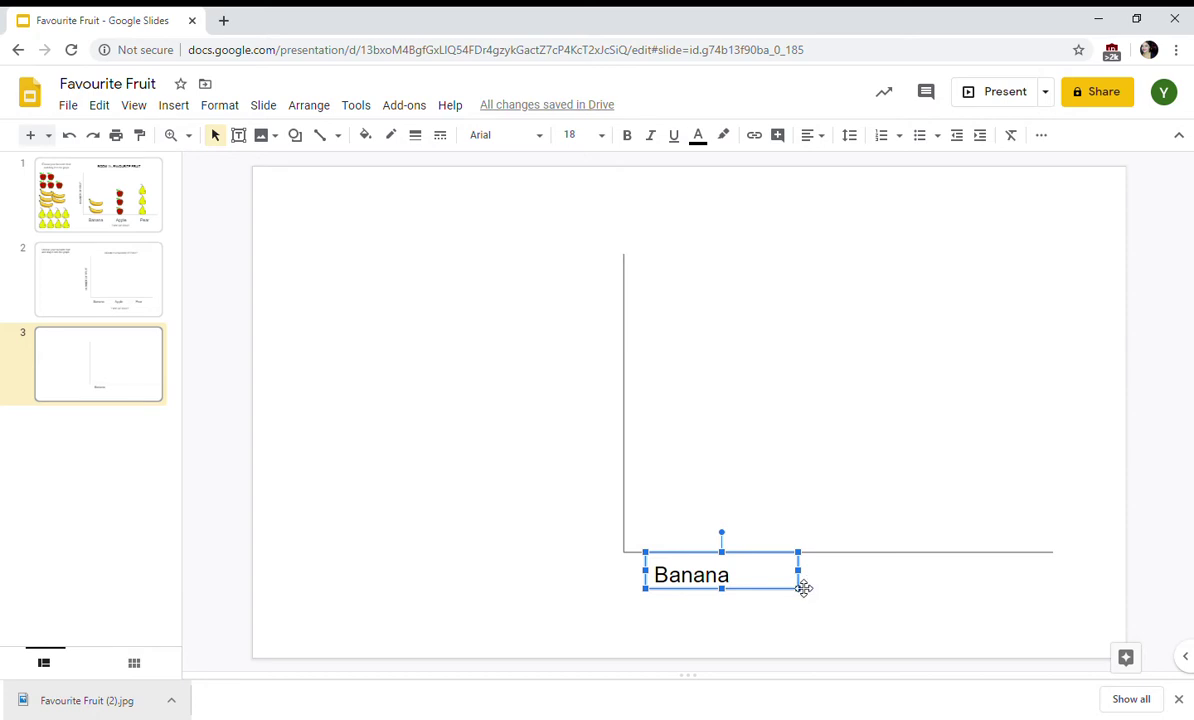
# Paste a copy of the Banana label, change it to 'Apple', and position it under the axis
pyautogui.click(812, 591)
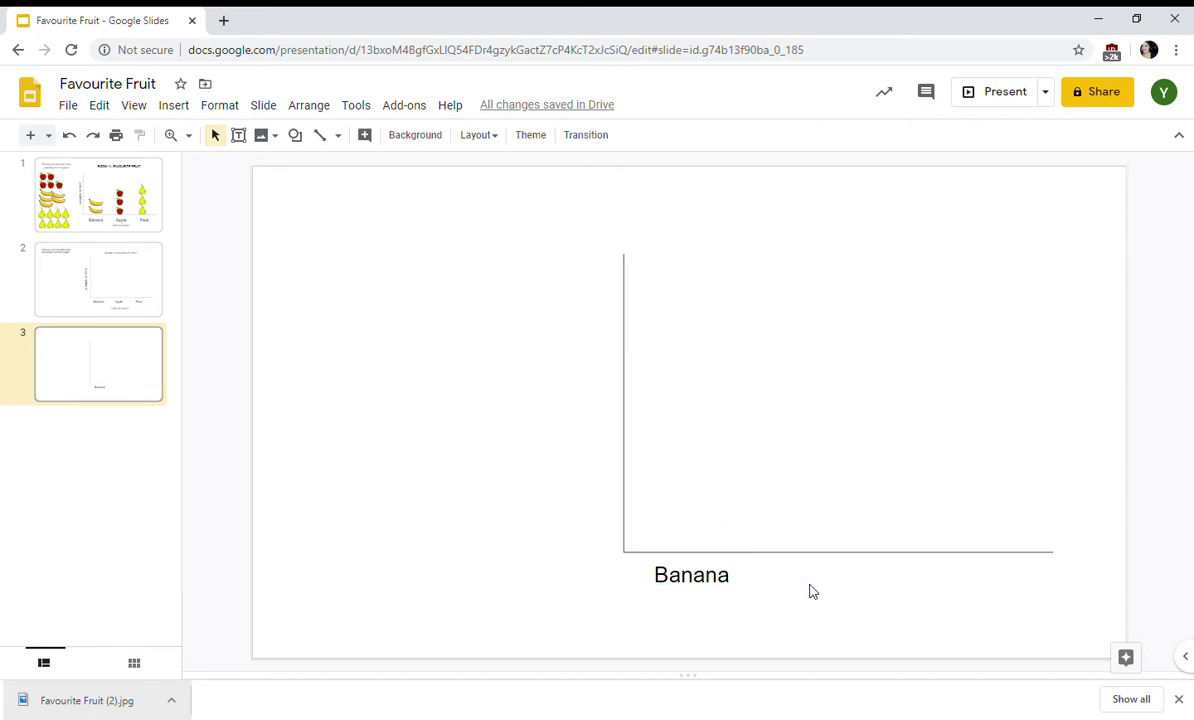
pyautogui.hotkey('ctrl', 'v')
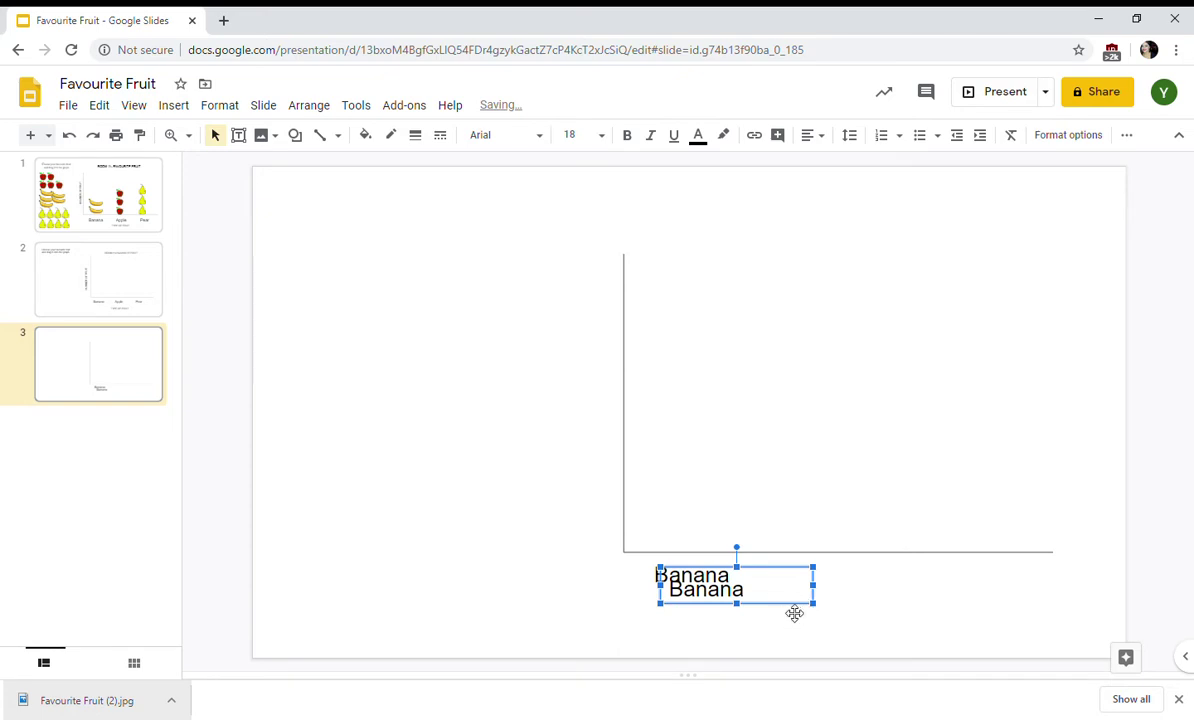
pyautogui.moveTo(796, 614); pyautogui.dragTo(901, 608)
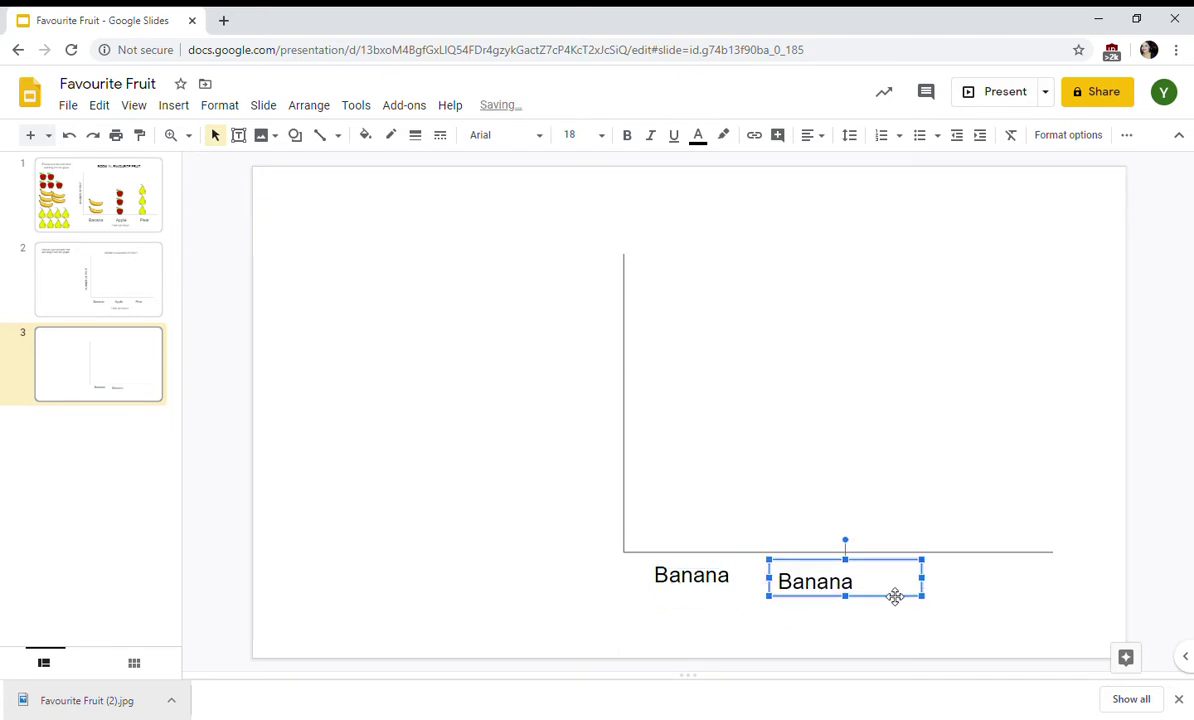
pyautogui.click(862, 590)
pyautogui.doubleClick(850, 585)
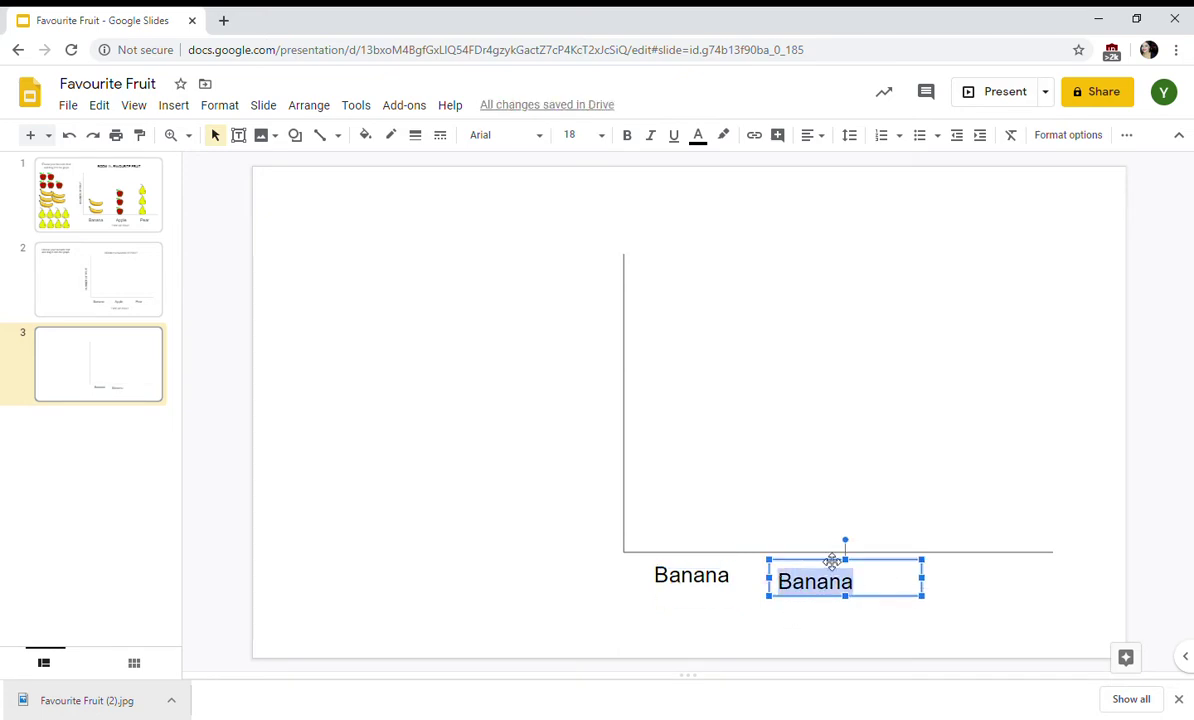
pyautogui.write('Apple')
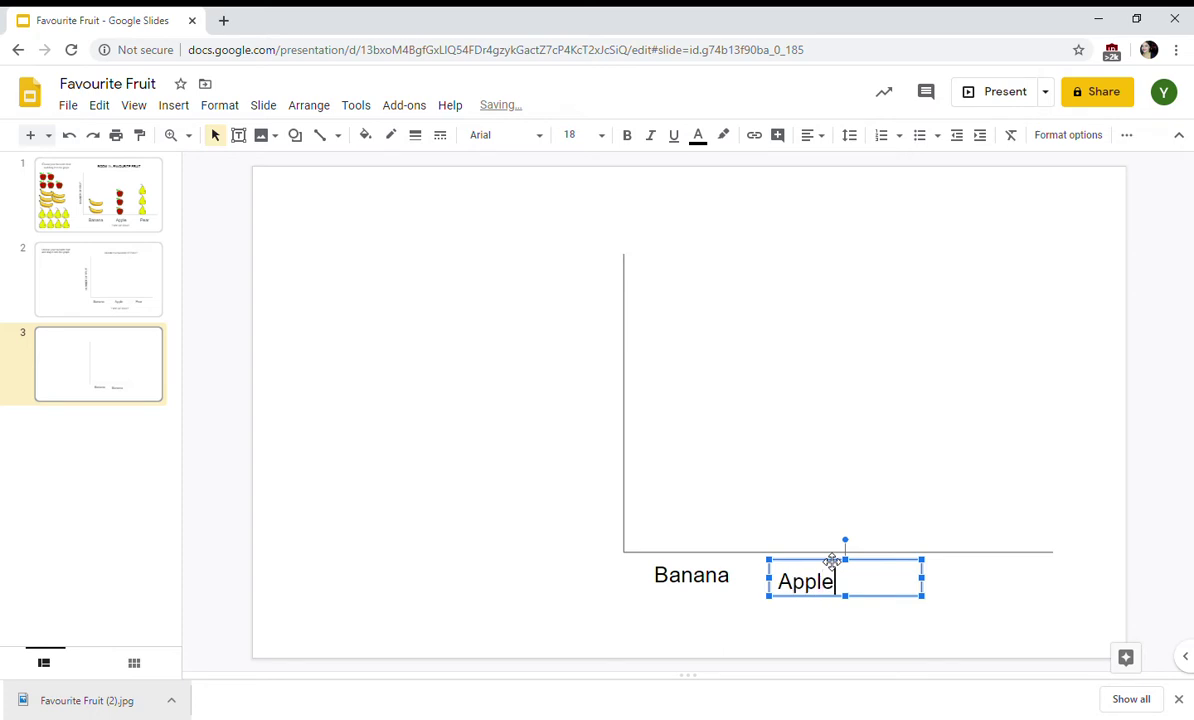
pyautogui.moveTo(882, 605); pyautogui.dragTo(914, 616)
pyautogui.click(910, 607)
pyautogui.click(875, 579)
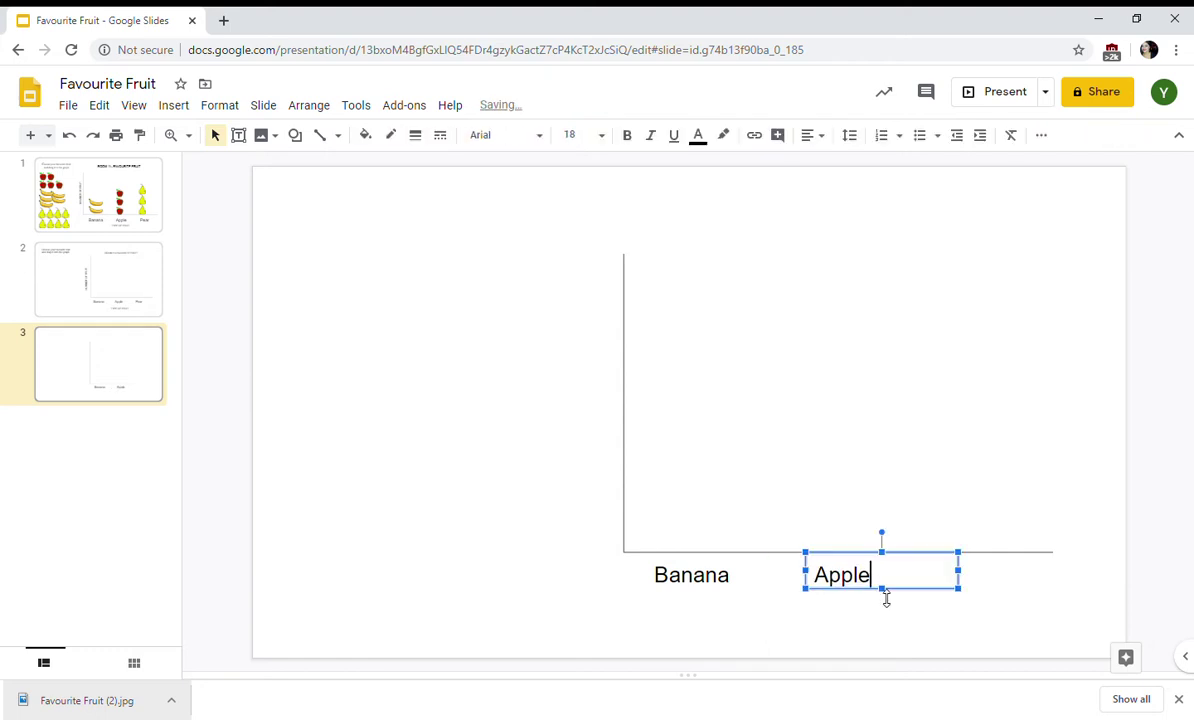
pyautogui.moveTo(898, 597); pyautogui.dragTo(898, 609)
pyautogui.click(890, 640)
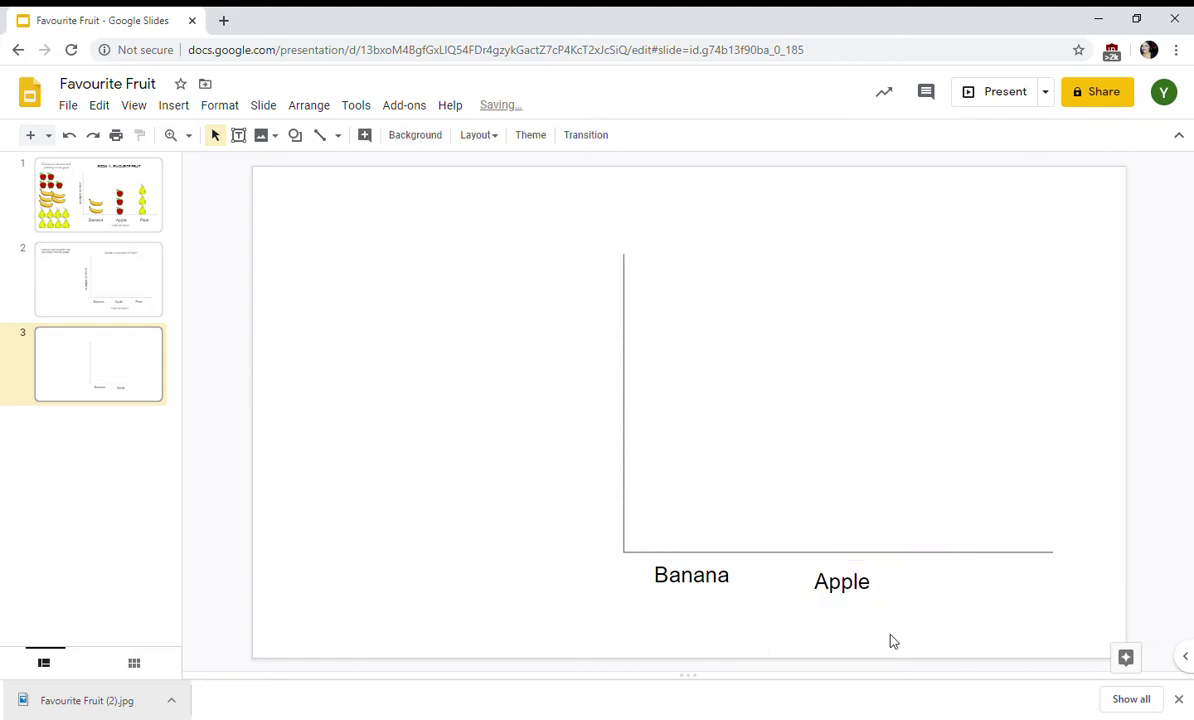
# Paste another copy, change it to 'Pear', and align it with Apple at the axis's right end
pyautogui.hotkey('ctrl', 'v')
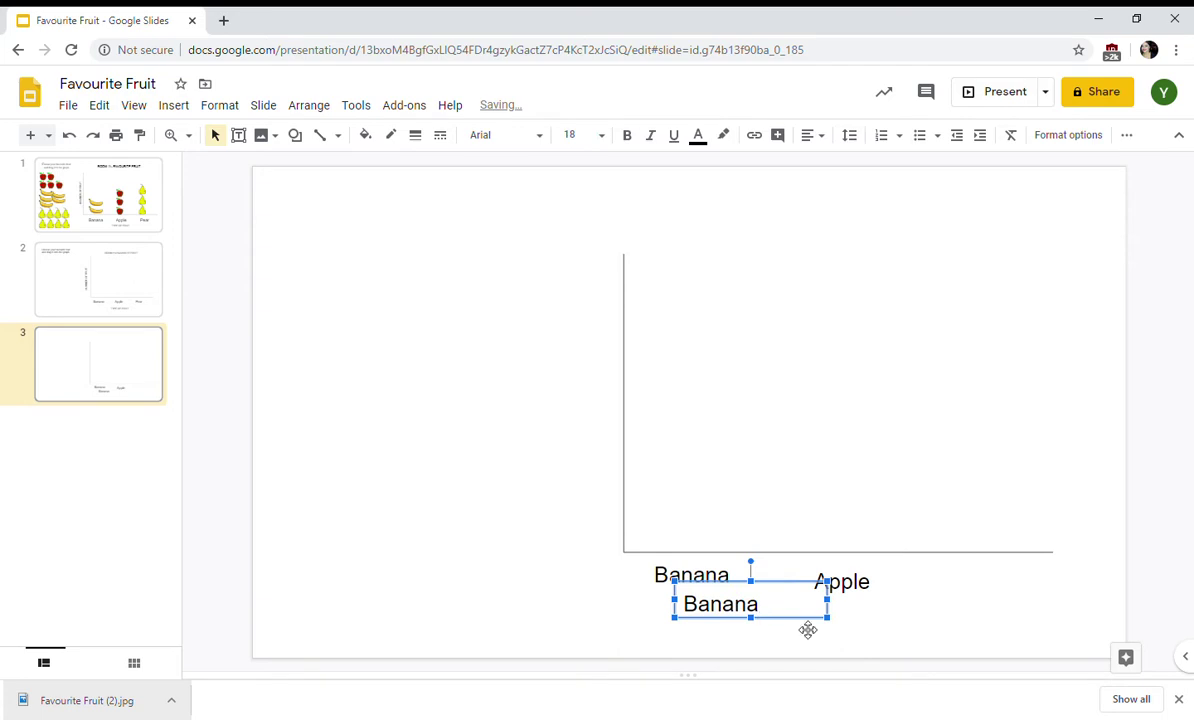
pyautogui.moveTo(808, 627); pyautogui.dragTo(1072, 615)
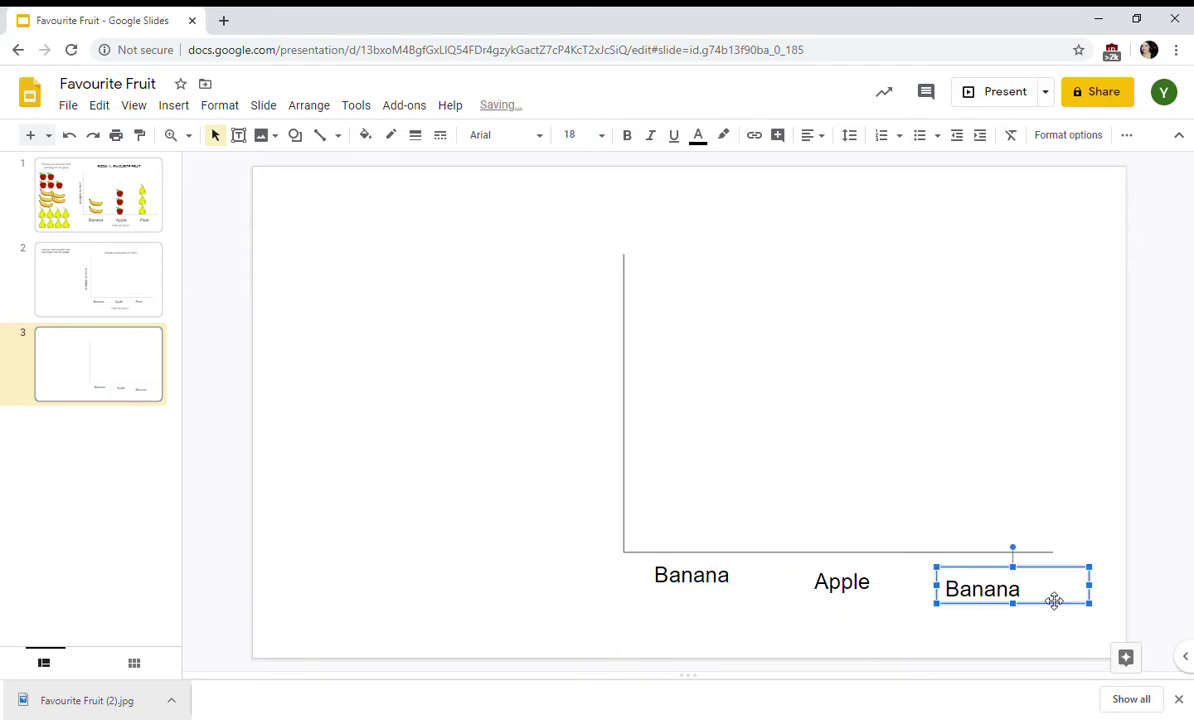
pyautogui.doubleClick(1028, 598)
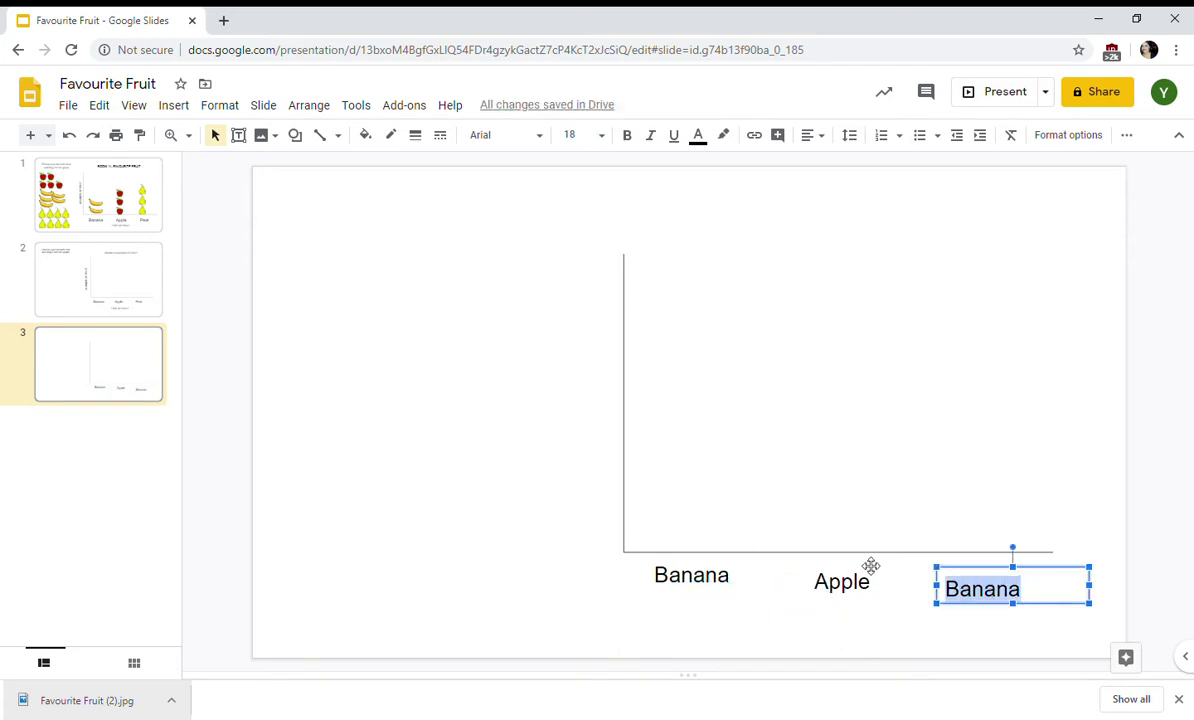
pyautogui.write('Pear')
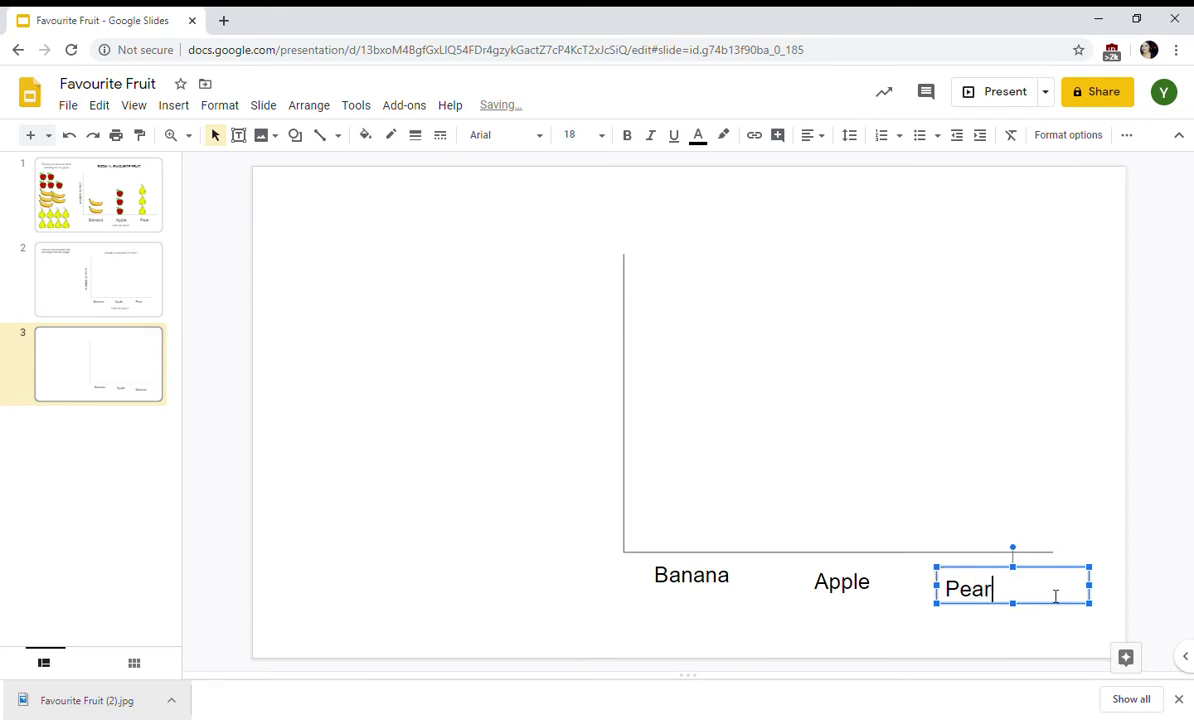
pyautogui.moveTo(1063, 607); pyautogui.dragTo(1061, 615)
pyautogui.click(842, 641)
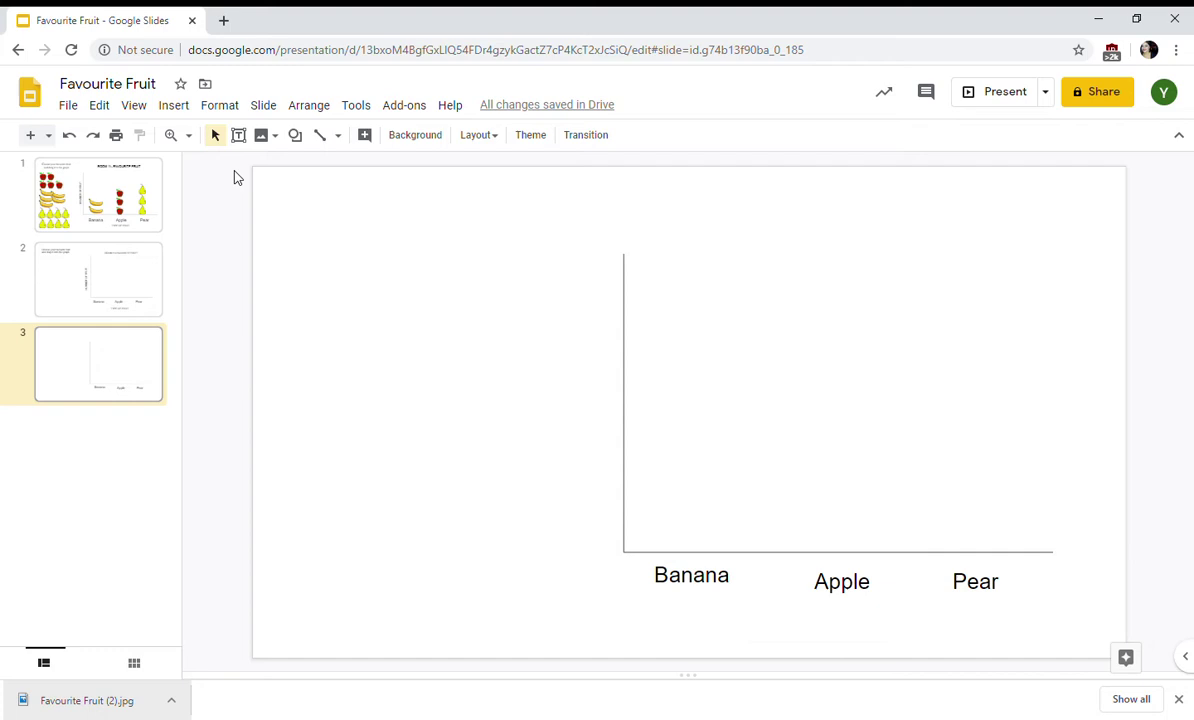
# Add a 'TYPE OF FRUIT' text box under the fruit labels, sized to fit its text
pyautogui.click(238, 135)
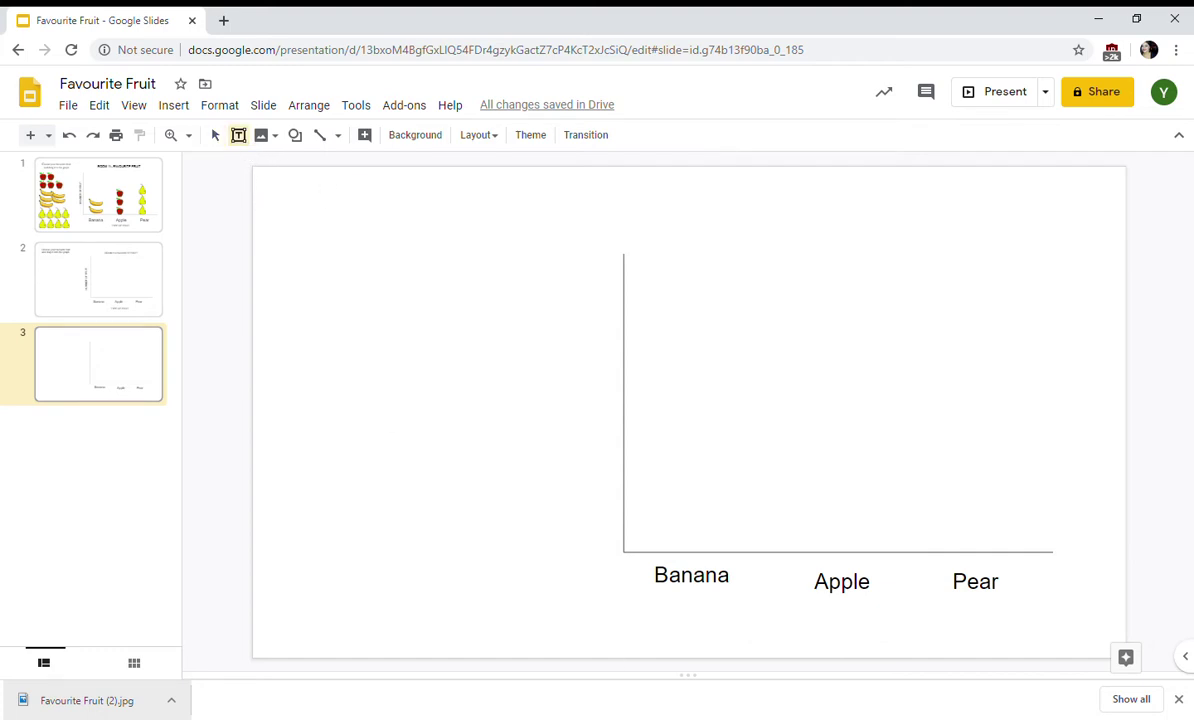
pyautogui.moveTo(732, 621); pyautogui.dragTo(914, 632)
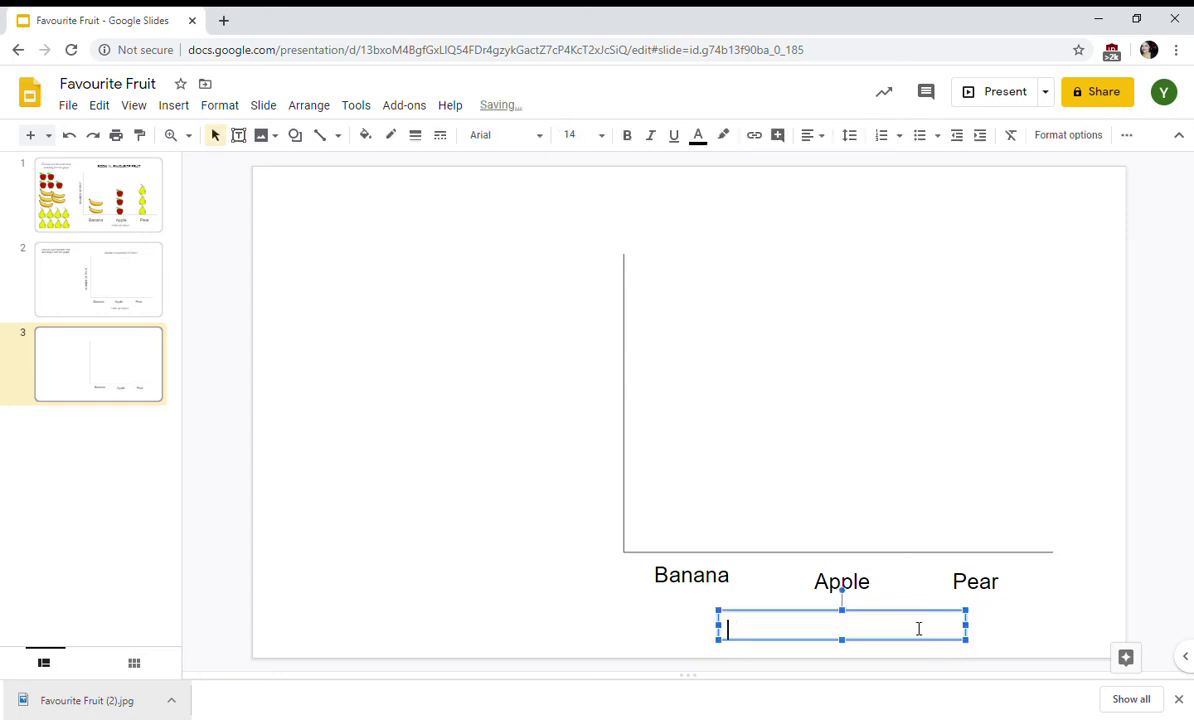
pyautogui.write('TYPE OF F')
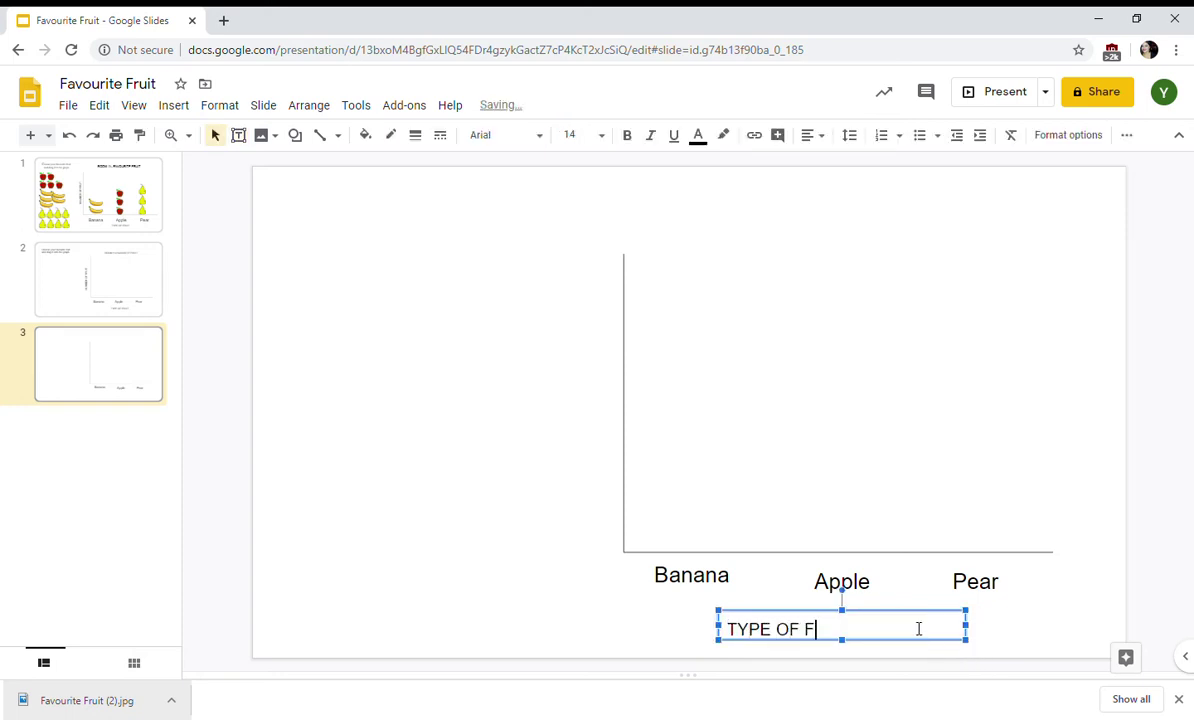
pyautogui.write('RUIT')
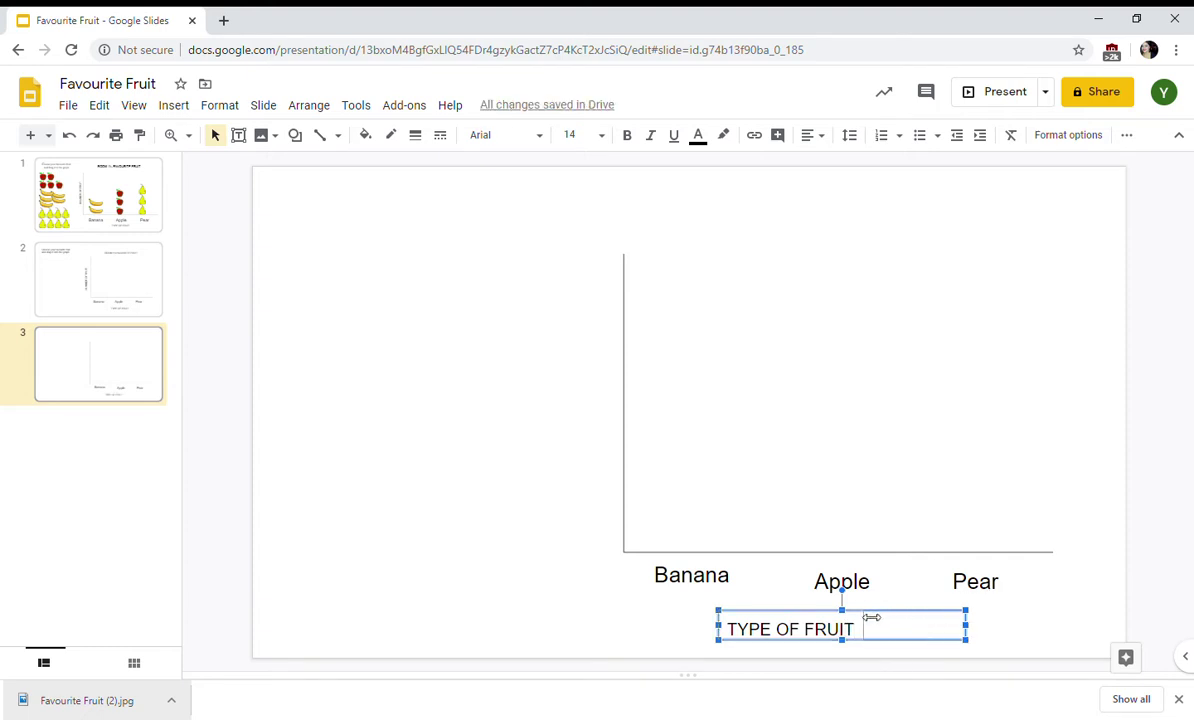
pyautogui.moveTo(872, 617); pyautogui.dragTo(922, 616)
pyautogui.click(951, 616)
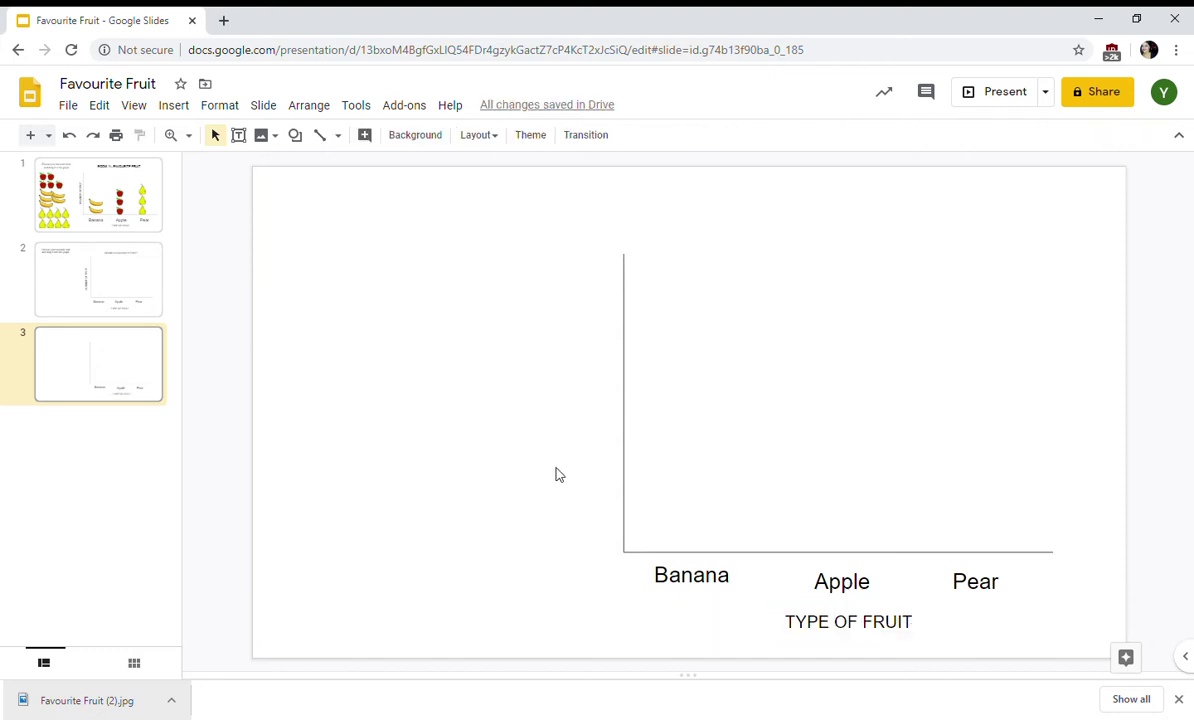
pyautogui.moveTo(684, 550); pyautogui.dragTo(740, 594)
pyautogui.hotkey('ctrl', 'z')
pyautogui.click(860, 630)
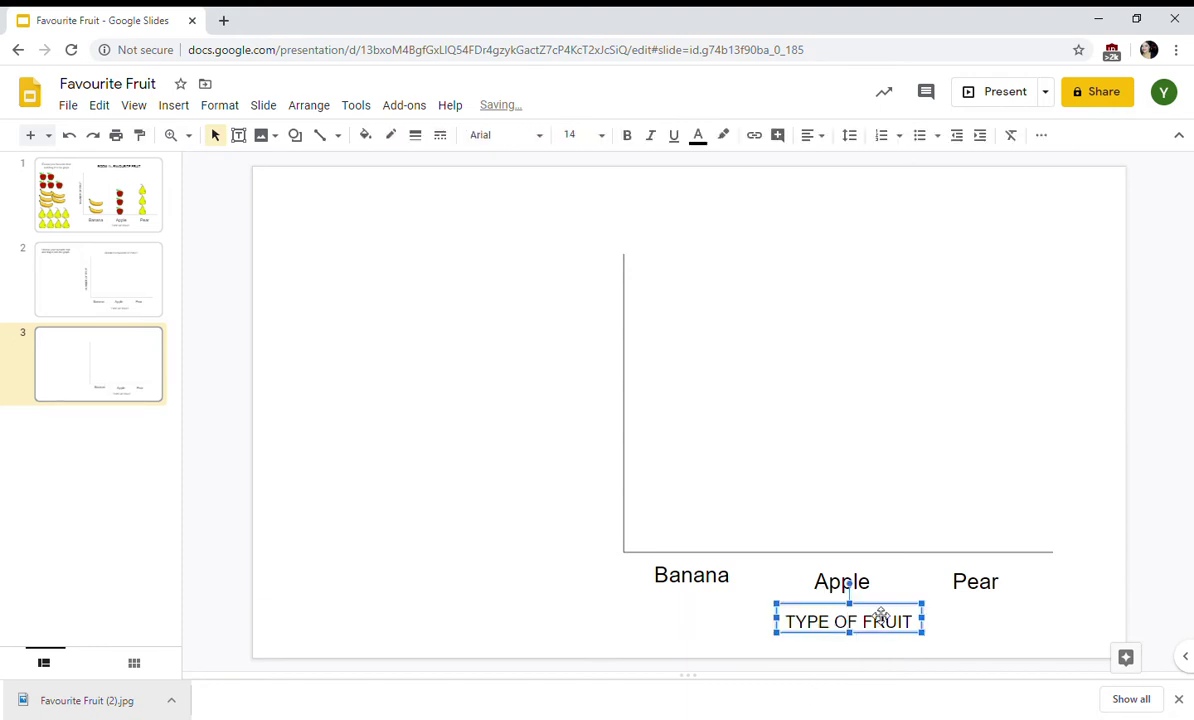
pyautogui.click(738, 632)
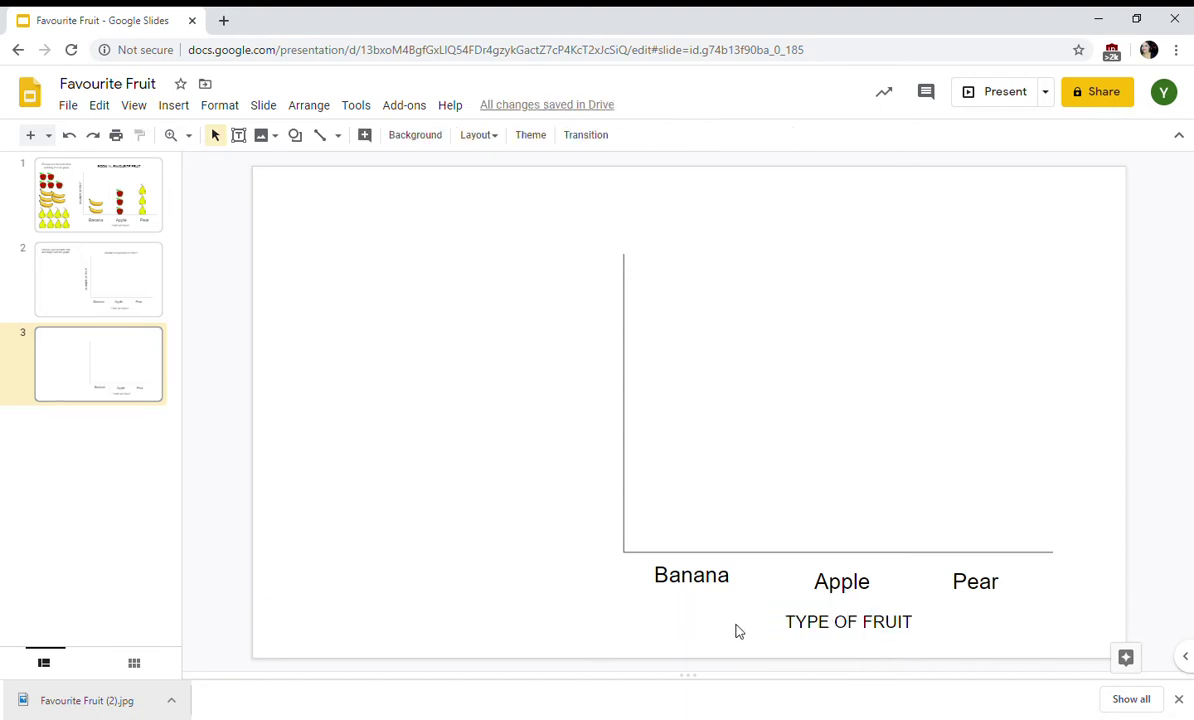
# Paste a copy, change it to 'NUMBER OF FRUIT', rotate it upright, and place it beside the vertical axis
pyautogui.hotkey('ctrl', 'v')
pyautogui.moveTo(938, 633); pyautogui.dragTo(642, 389)
pyautogui.click(546, 389)
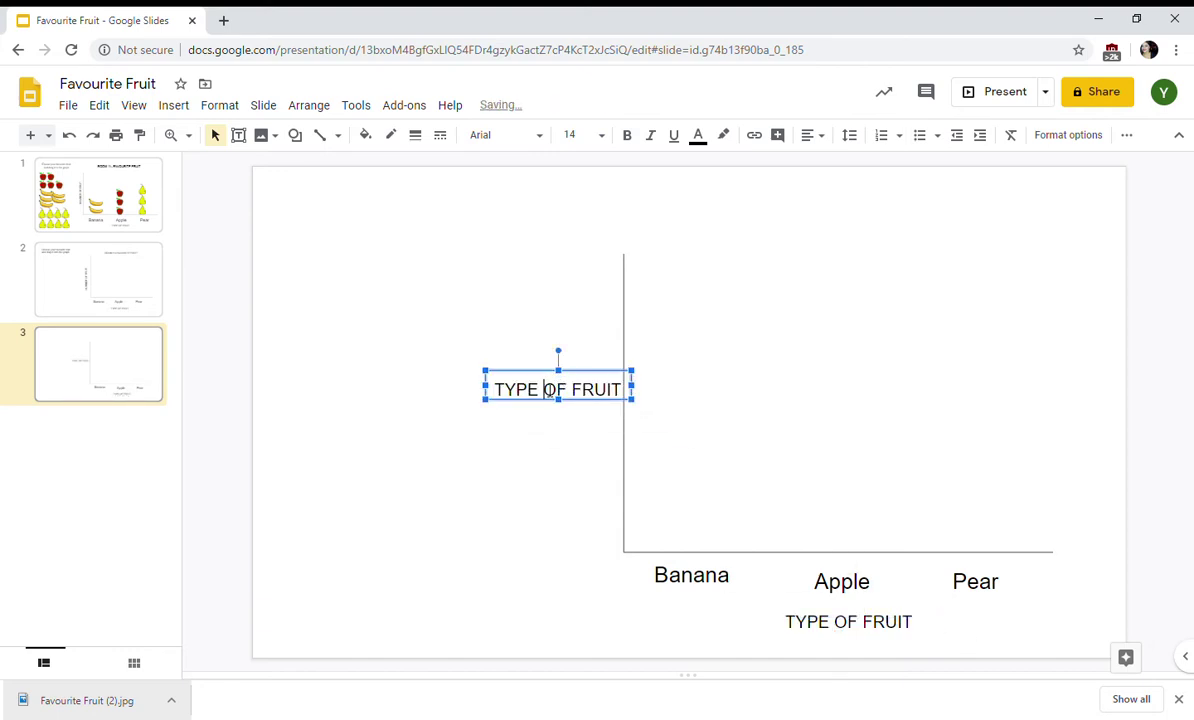
pyautogui.moveTo(547, 391); pyautogui.dragTo(461, 389)
pyautogui.write('NUMB')
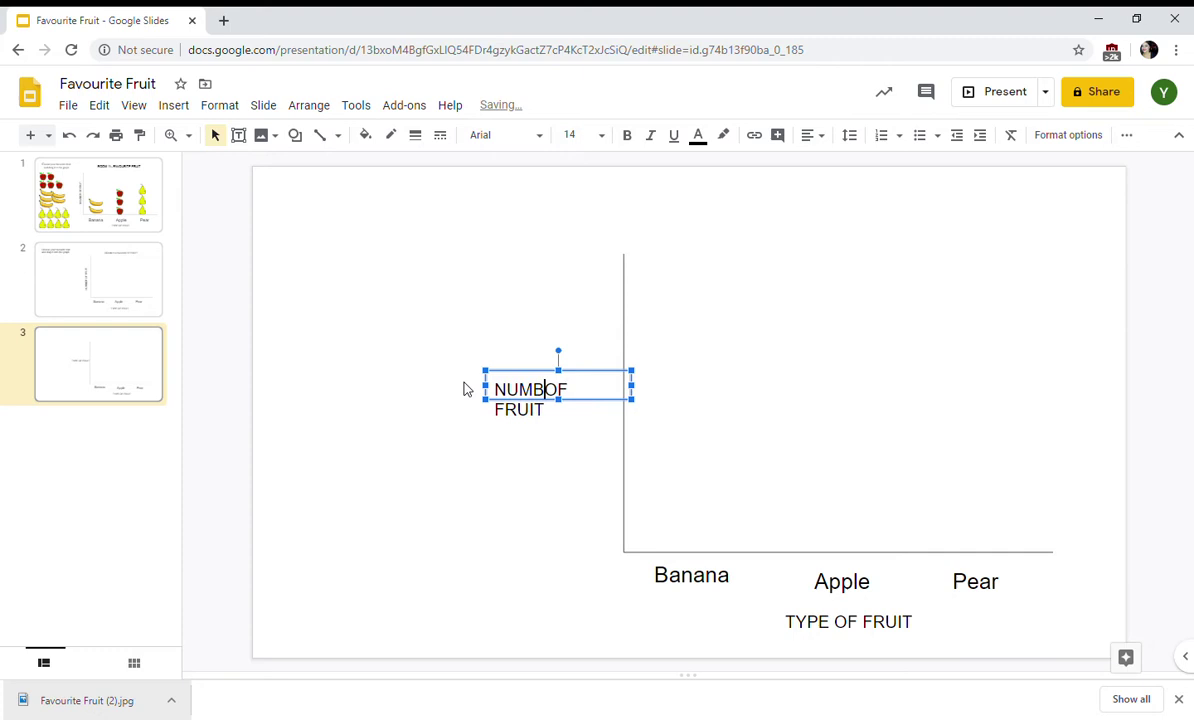
pyautogui.write('ER')
pyautogui.moveTo(632, 385); pyautogui.dragTo(676, 389)
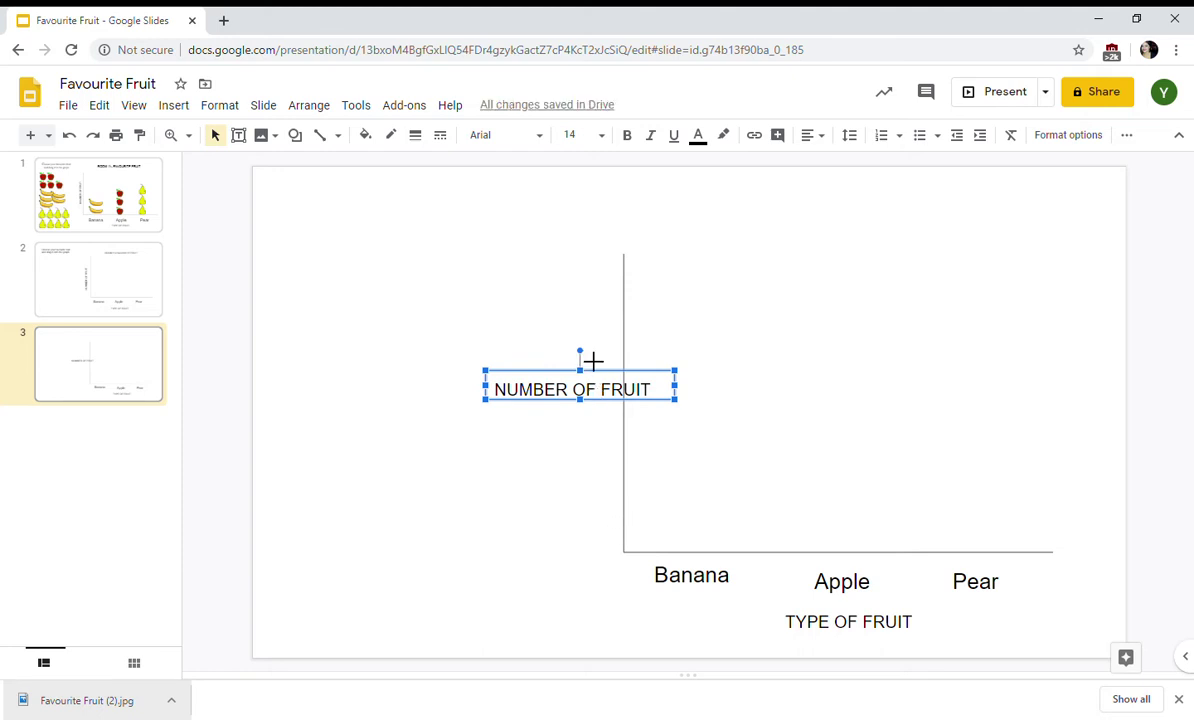
pyautogui.moveTo(593, 361); pyautogui.dragTo(506, 394)
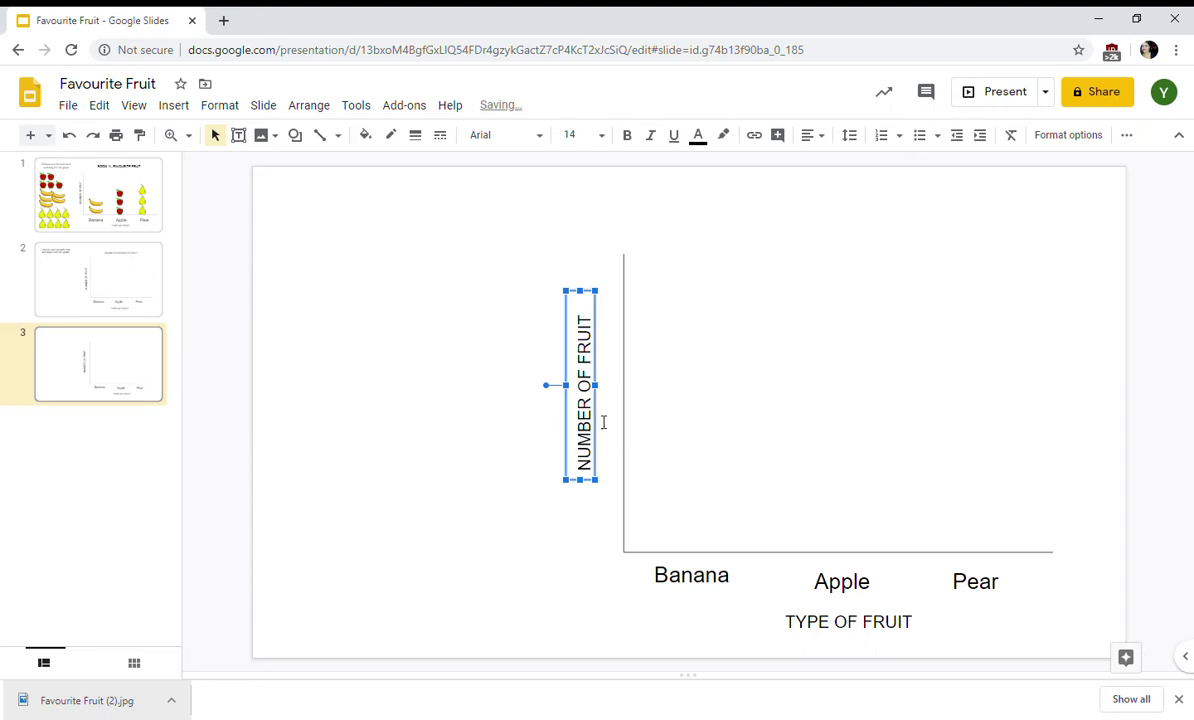
pyautogui.click(536, 485)
pyautogui.click(583, 456)
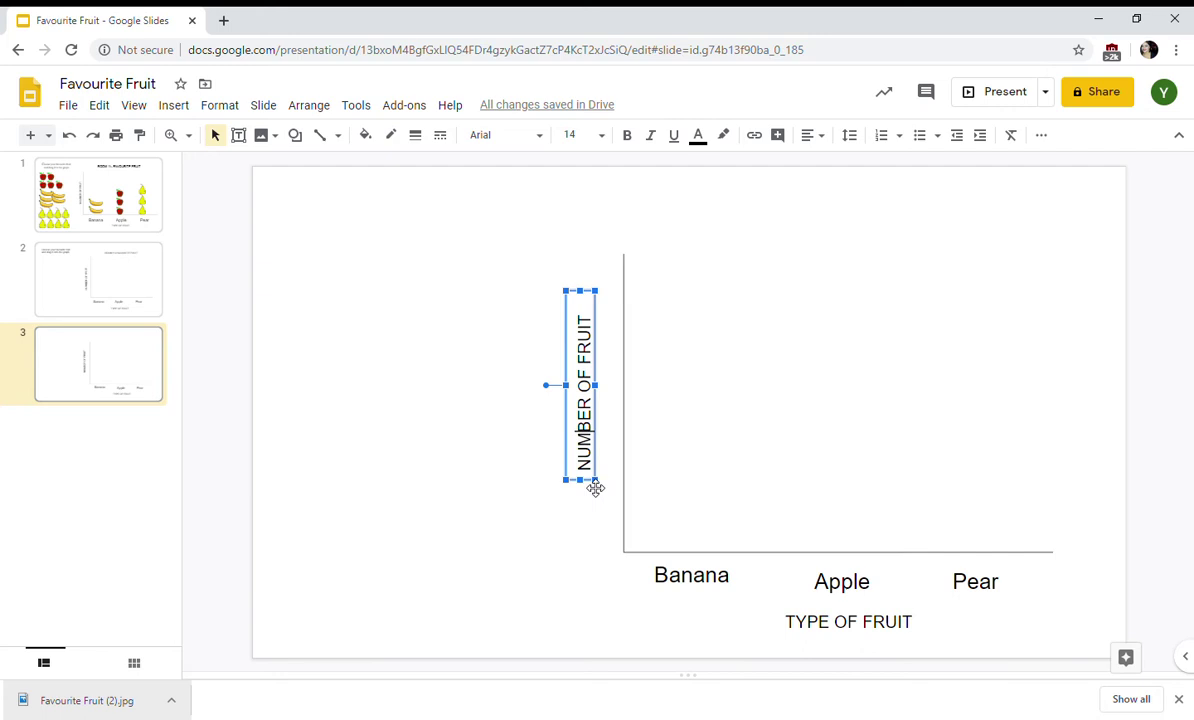
pyautogui.moveTo(594, 485); pyautogui.dragTo(609, 508)
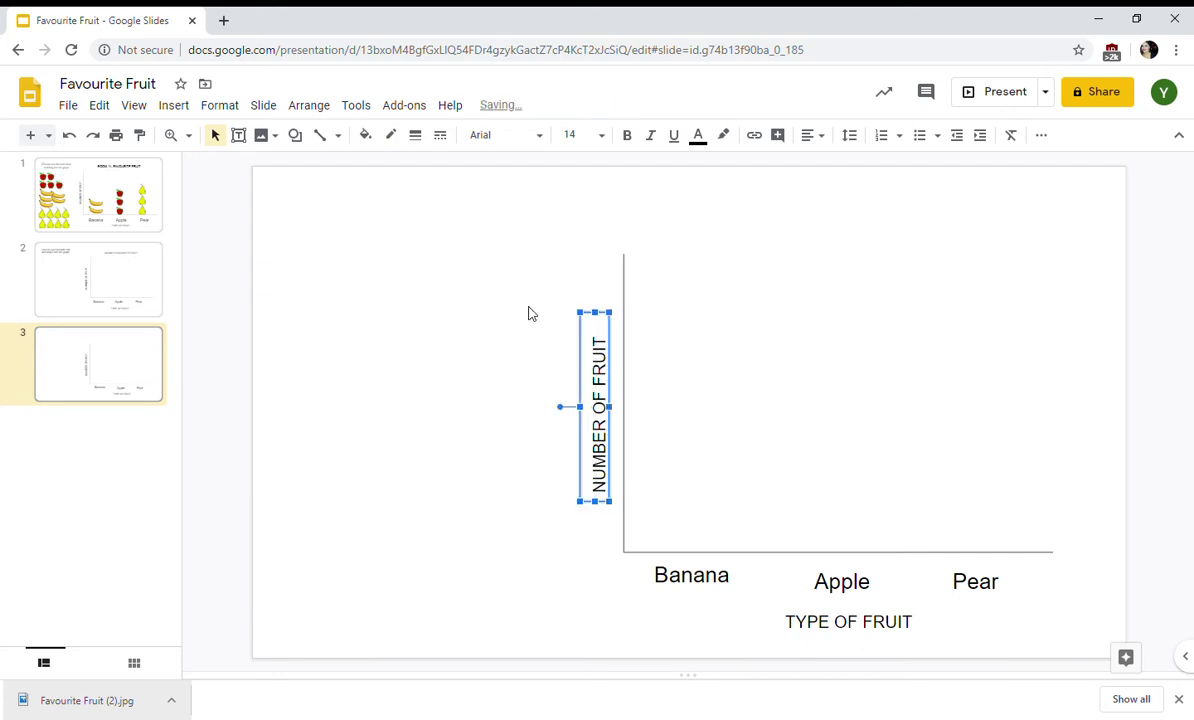
pyautogui.click(506, 272)
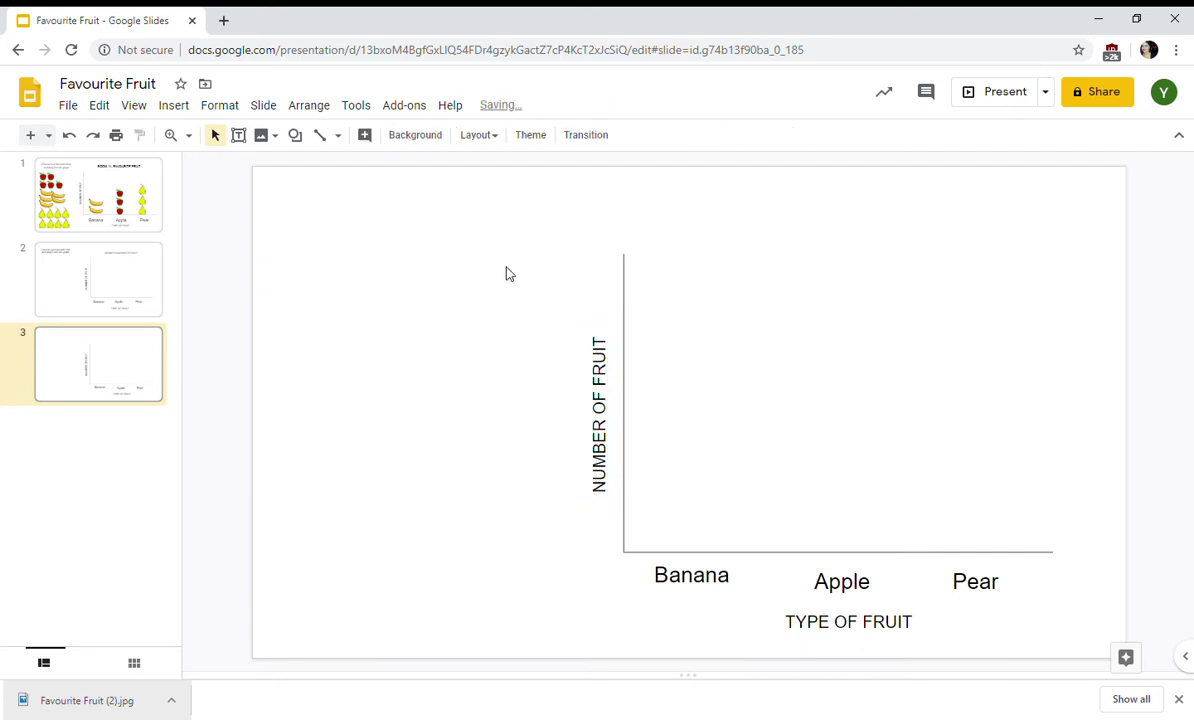
pyautogui.click(238, 136)
# Add a title text box above the graph reading 'ROOM 1'S FAVOURITE FRUIT', fitted to its text
pyautogui.moveTo(697, 220); pyautogui.dragTo(1053, 262)
pyautogui.write('R')
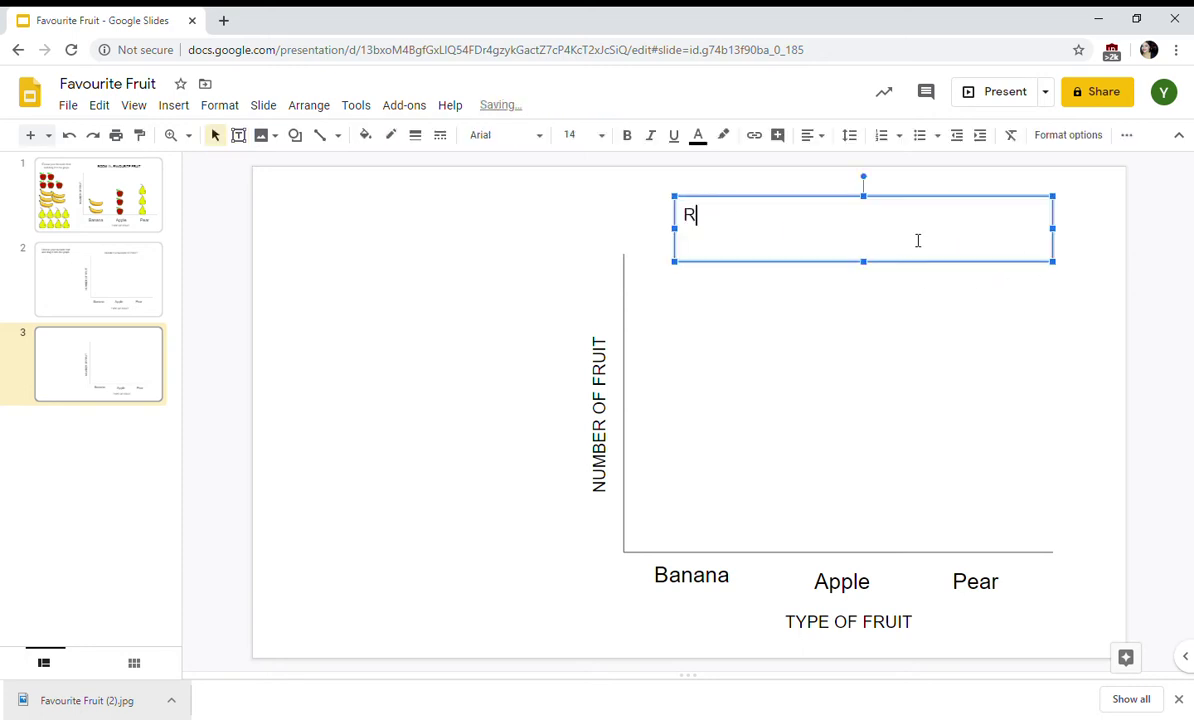
pyautogui.write("OOM 1'S FAO")
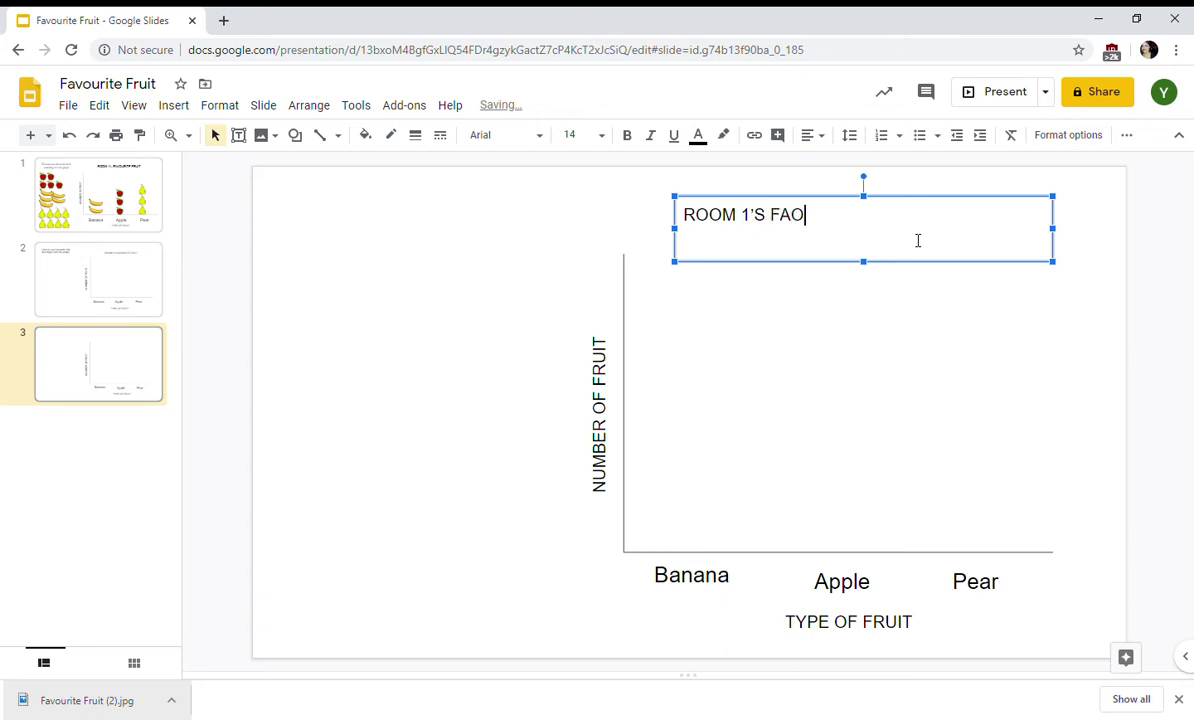
pyautogui.press('BackSpace')
pyautogui.write('VOURITE FRUIT')
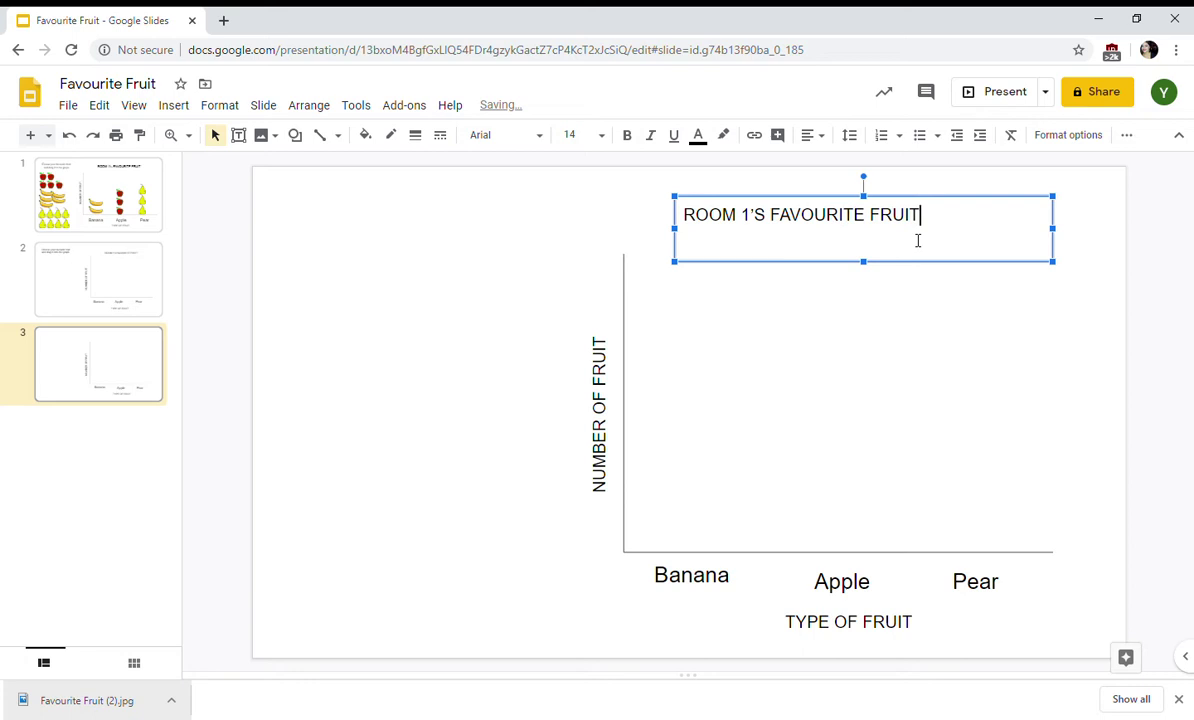
pyautogui.moveTo(1055, 228); pyautogui.dragTo(938, 226)
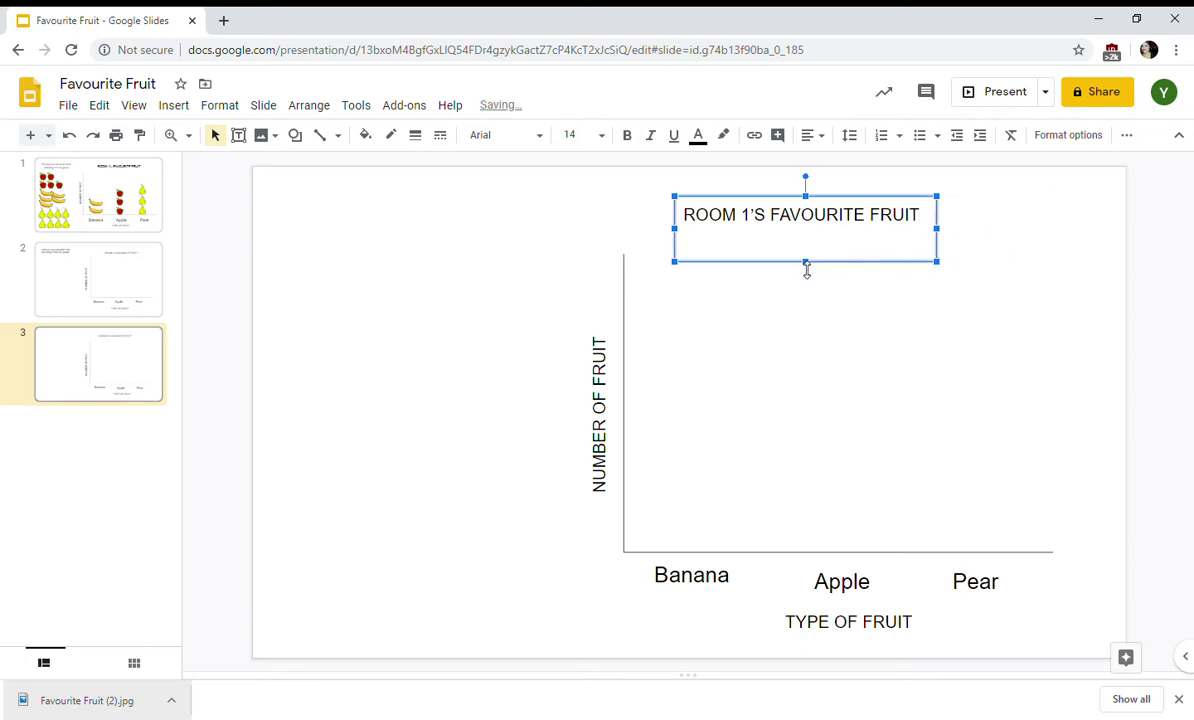
pyautogui.moveTo(806, 262); pyautogui.dragTo(807, 240)
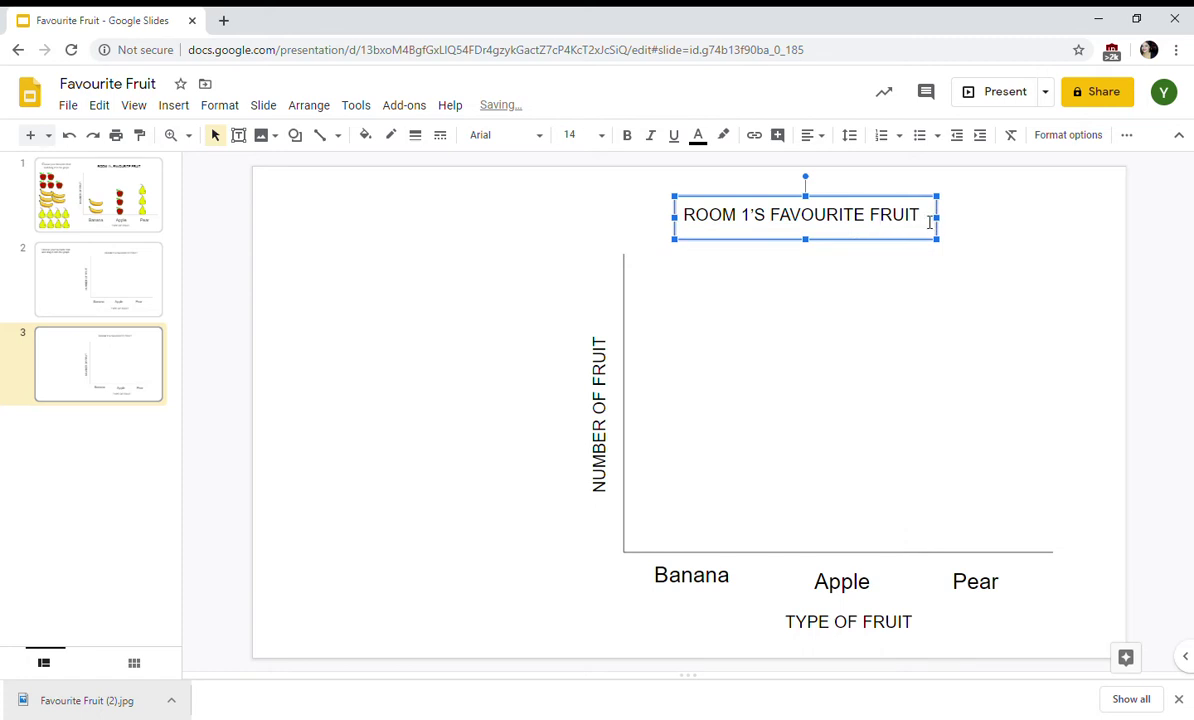
# Make the title bold, shift it right above the graph, and view slide 1's finished graph
pyautogui.moveTo(930, 221); pyautogui.dragTo(606, 161)
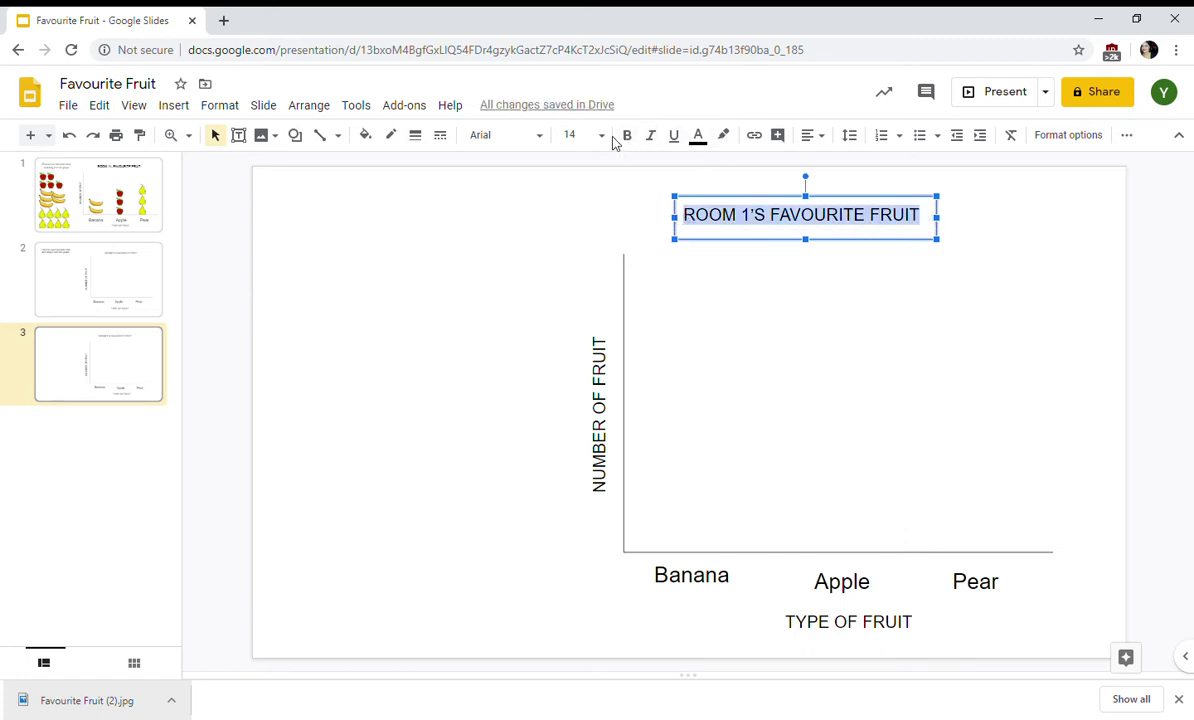
pyautogui.click(627, 135)
pyautogui.click(640, 205)
pyautogui.click(770, 216)
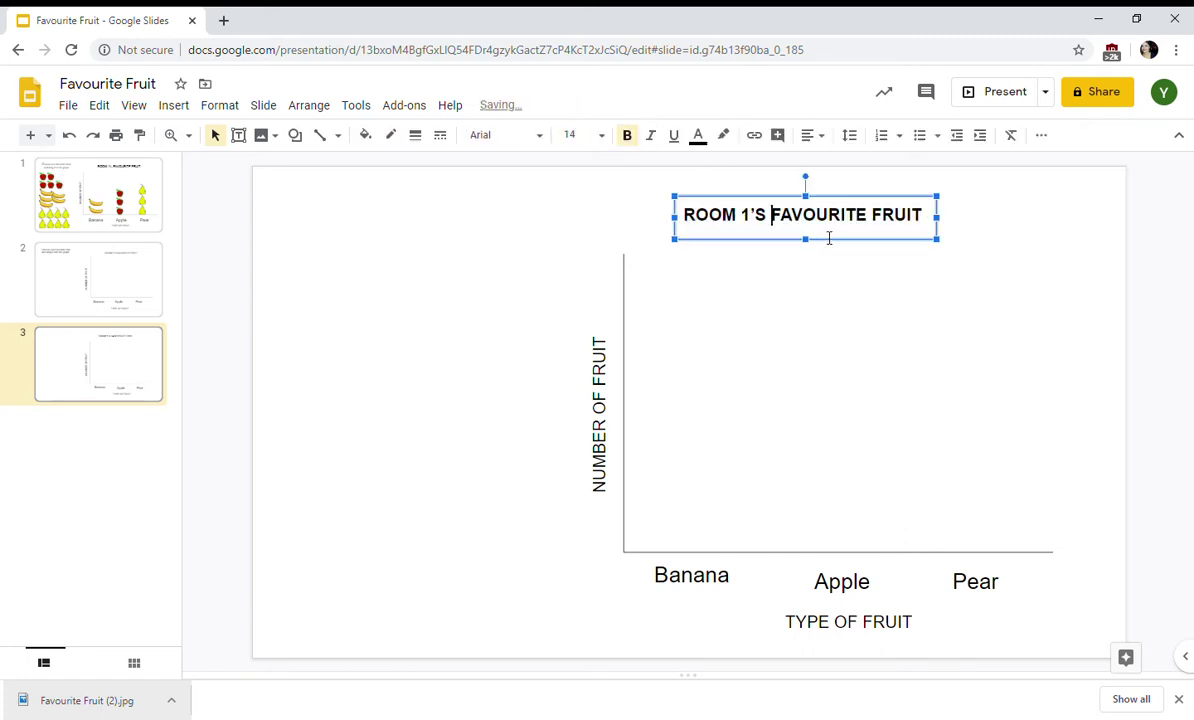
pyautogui.moveTo(834, 251); pyautogui.dragTo(961, 260)
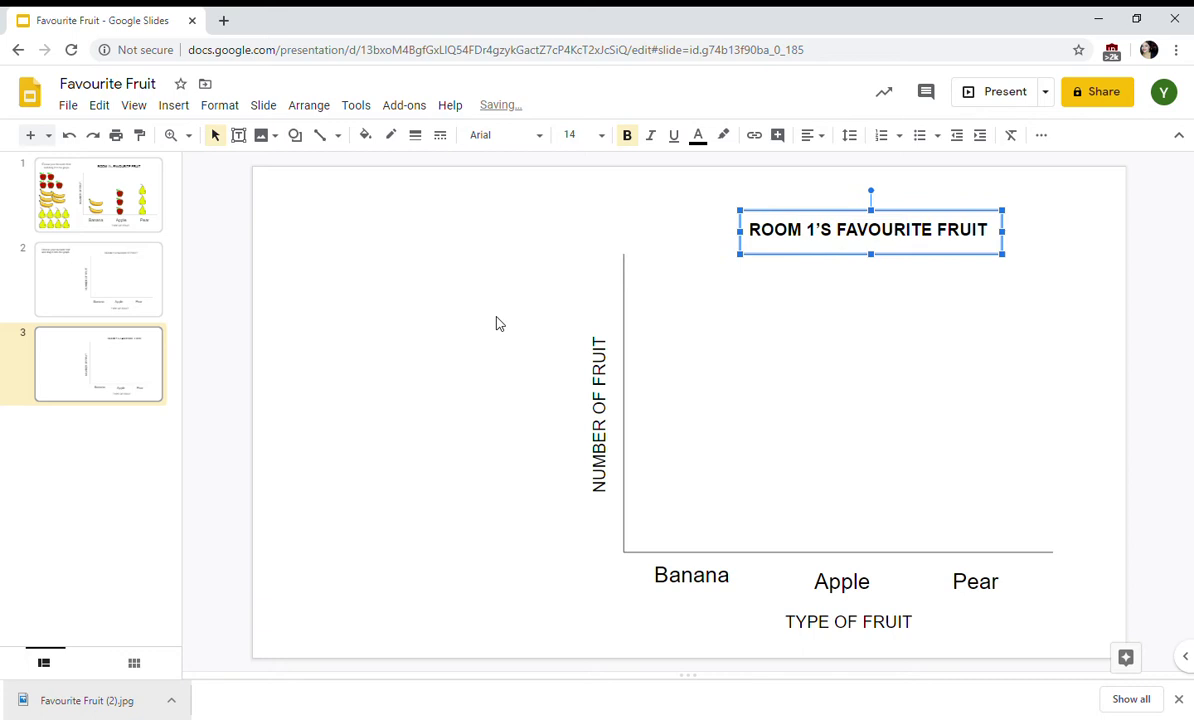
pyautogui.click(497, 323)
pyautogui.click(84, 204)
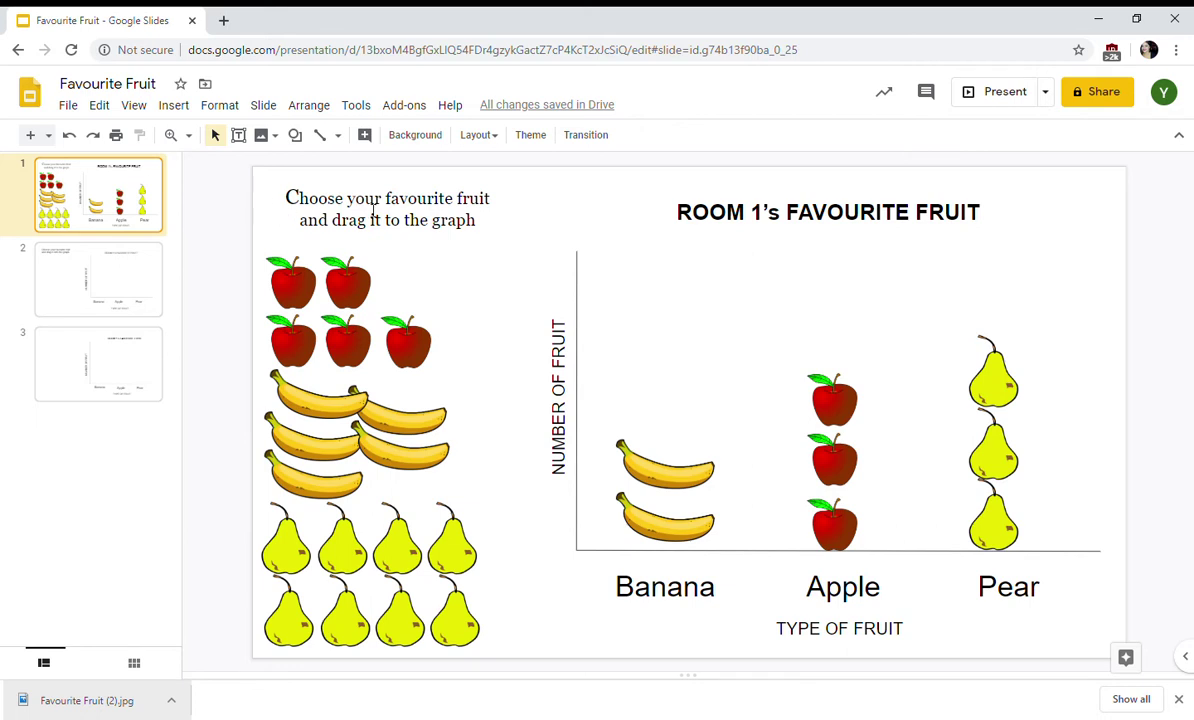
# On slide 3, add a top-left text box reading 'Choose your favourite fruit and drag it onto the graph'
pyautogui.click(99, 332)
pyautogui.click(238, 134)
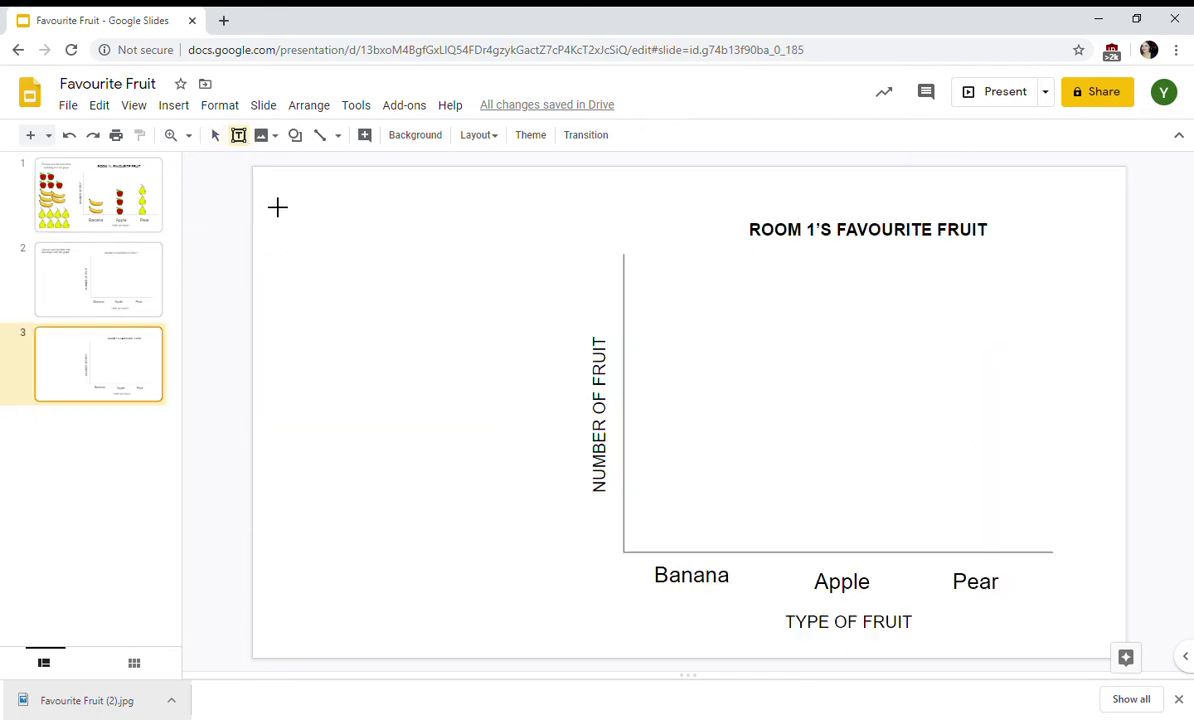
pyautogui.moveTo(275, 197); pyautogui.dragTo(544, 247)
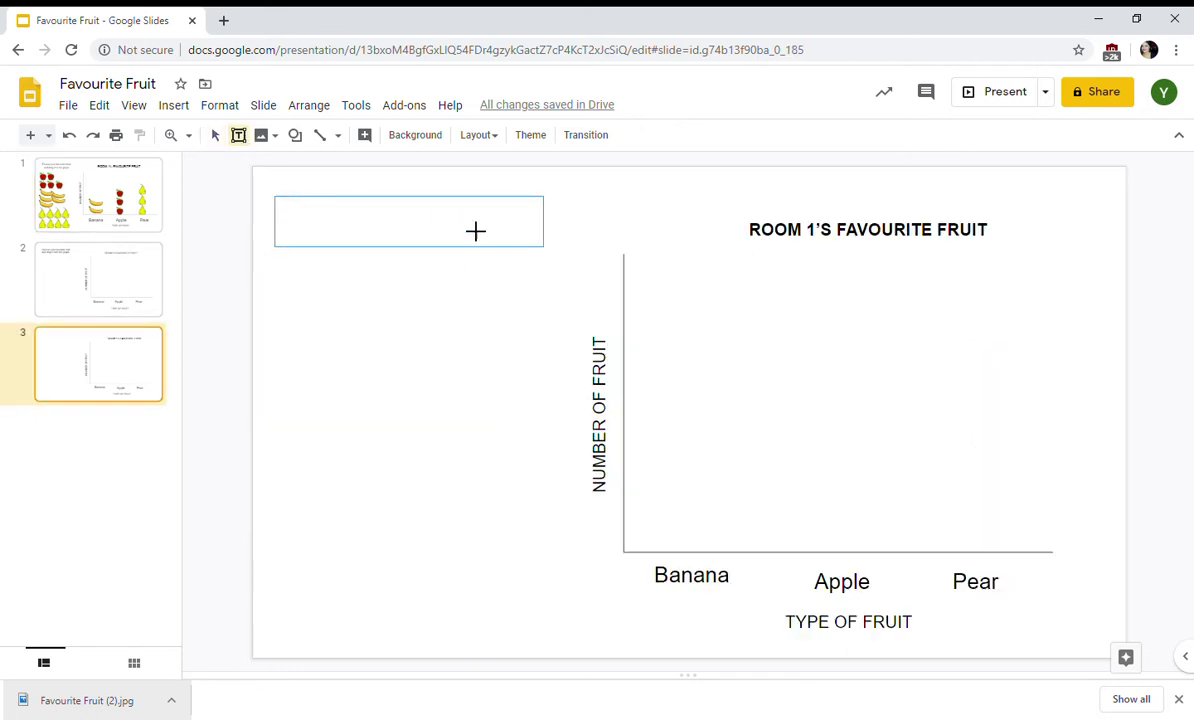
pyautogui.write('Choode')
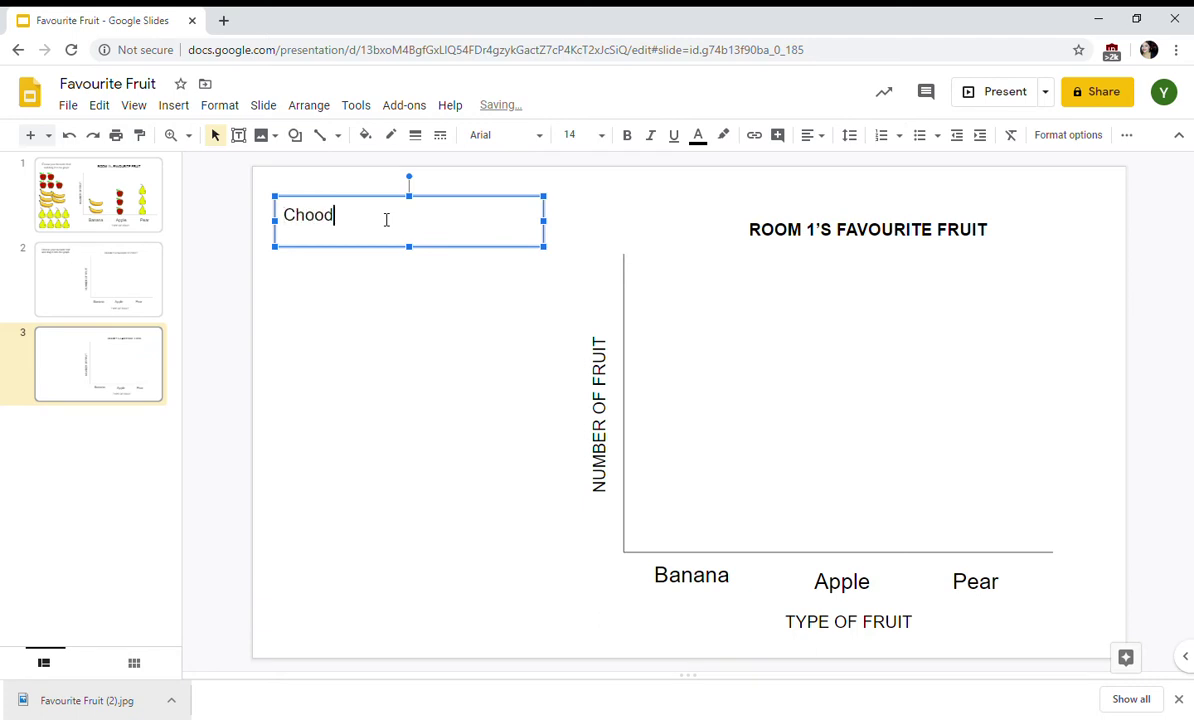
pyautogui.press('BackSpace')
pyautogui.press('BackSpace')
pyautogui.write('se your a')
pyautogui.write('v')
pyautogui.press('BackSpace')
pyautogui.press('BackSpace')
pyautogui.write('favourite frui')
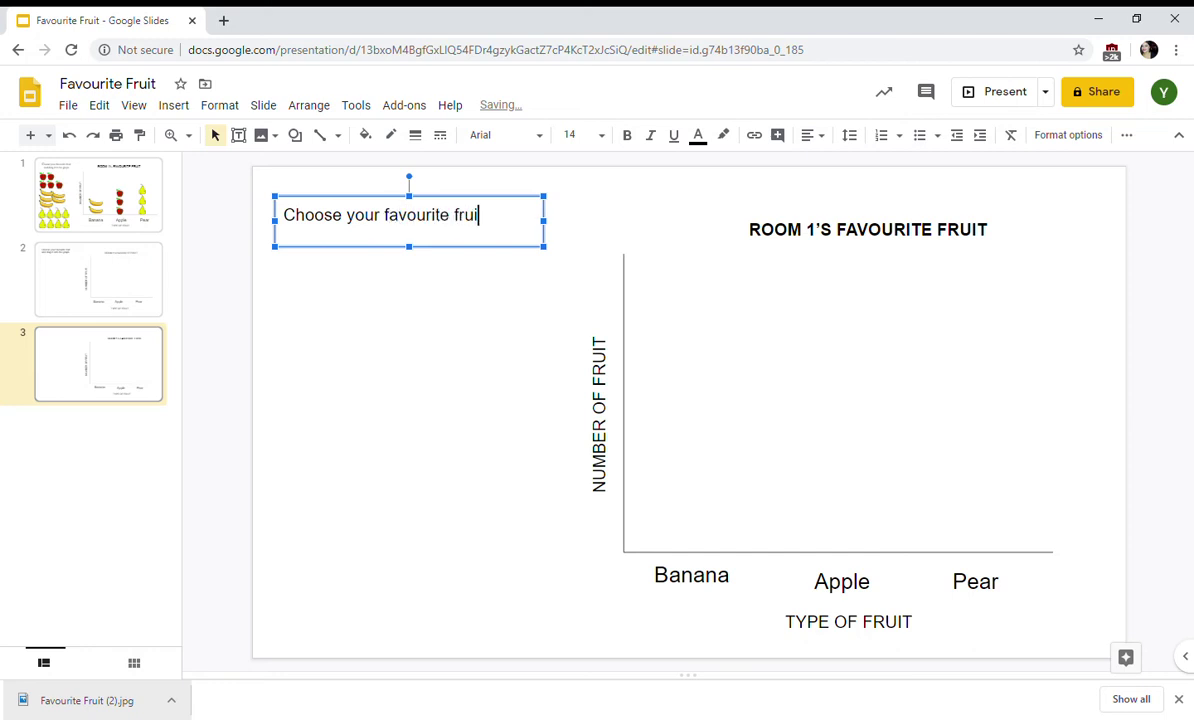
pyautogui.write('t and drag it onto th')
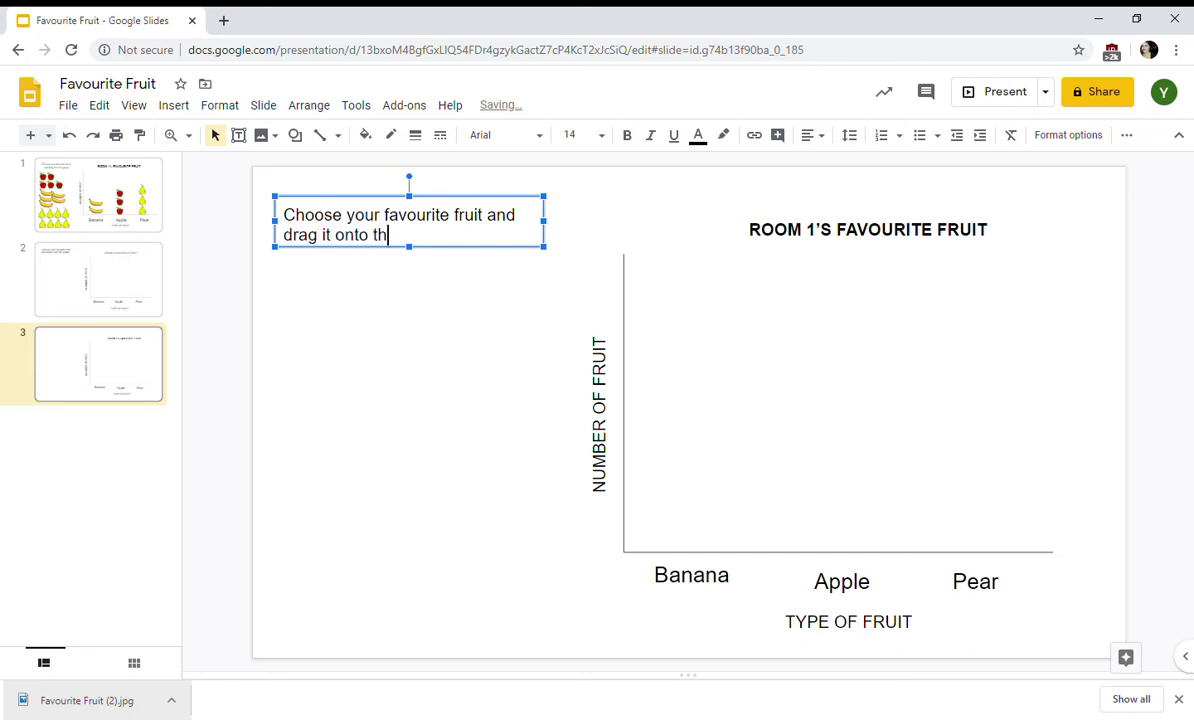
pyautogui.write('e graog')
pyautogui.press('BackSpace')
pyautogui.press('BackSpace')
pyautogui.write('ph')
pyautogui.click(314, 451)
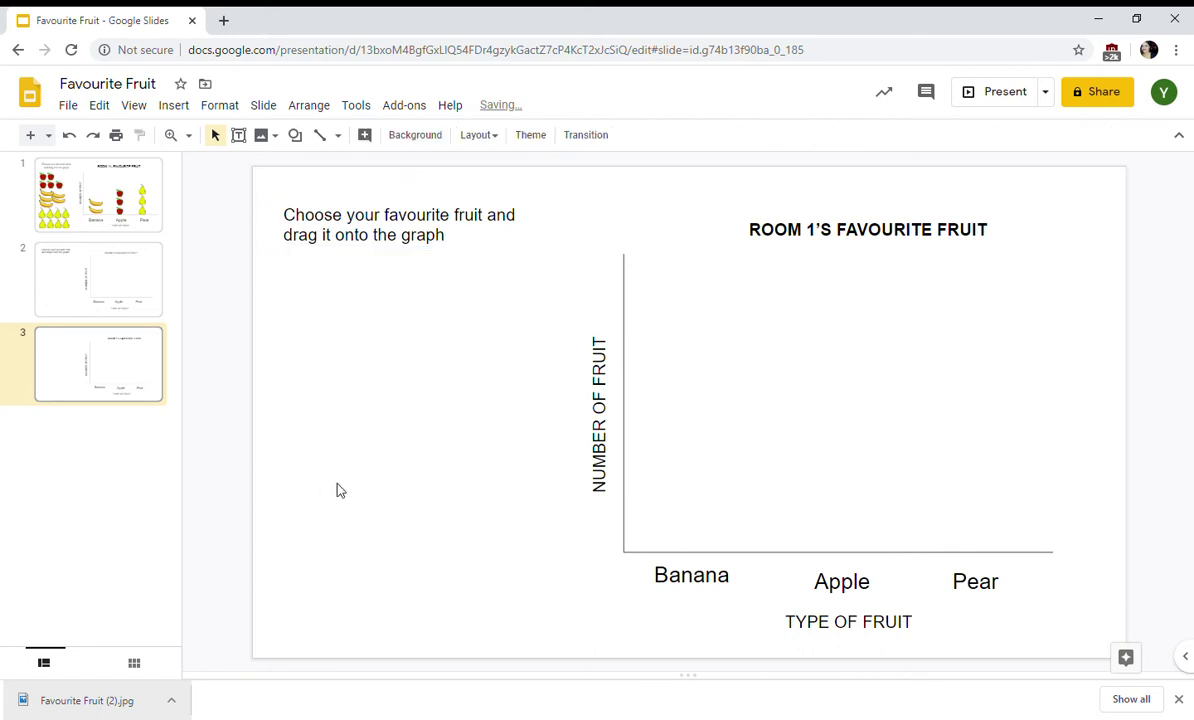
# Center-align the instruction text and move its box slightly lower-left
pyautogui.click(390, 234)
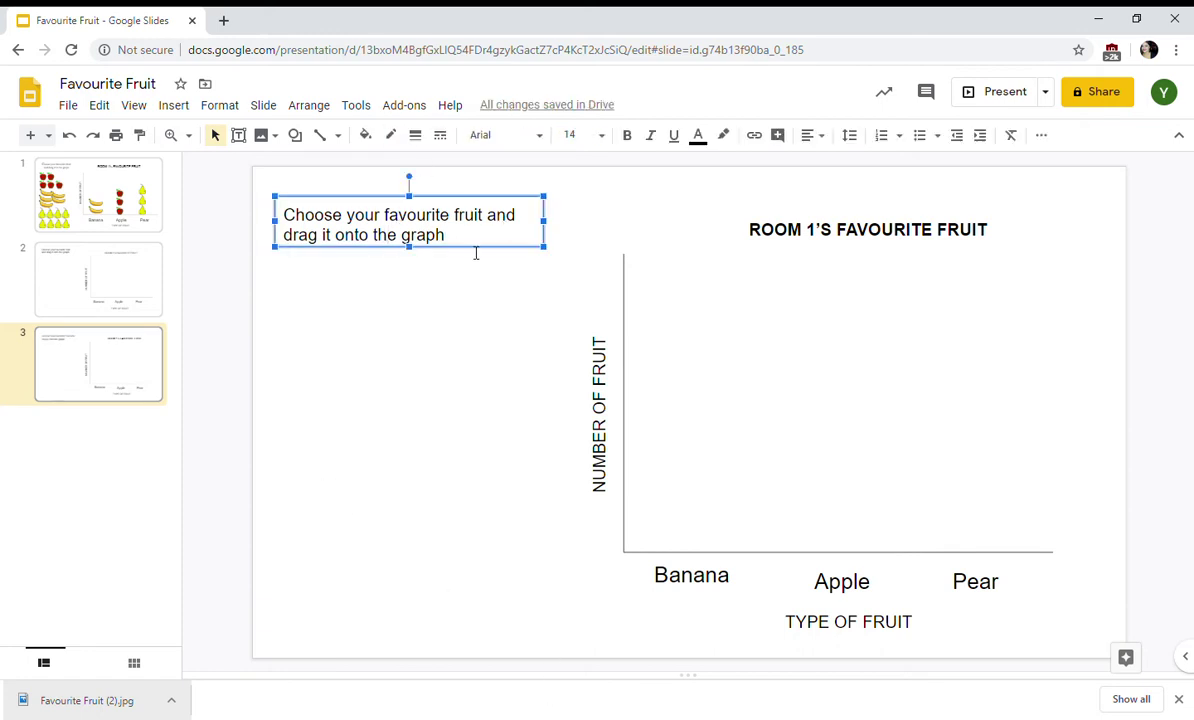
pyautogui.moveTo(447, 236); pyautogui.dragTo(282, 214)
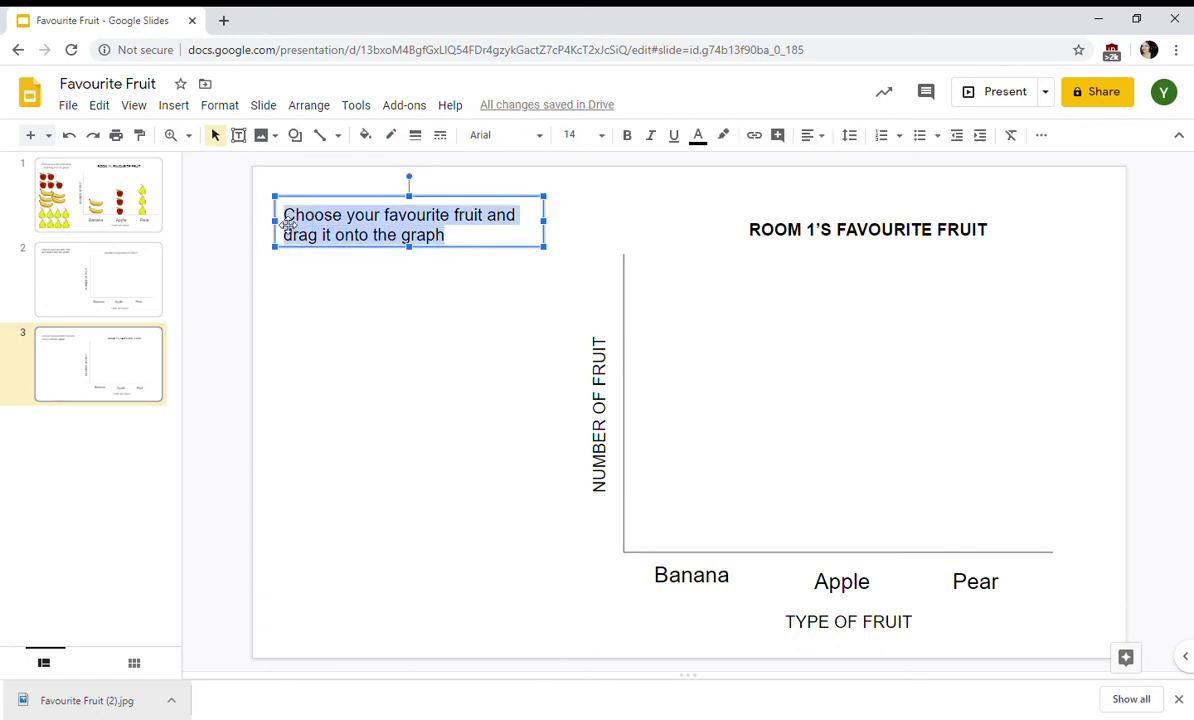
pyautogui.click(816, 134)
pyautogui.click(834, 162)
pyautogui.click(533, 269)
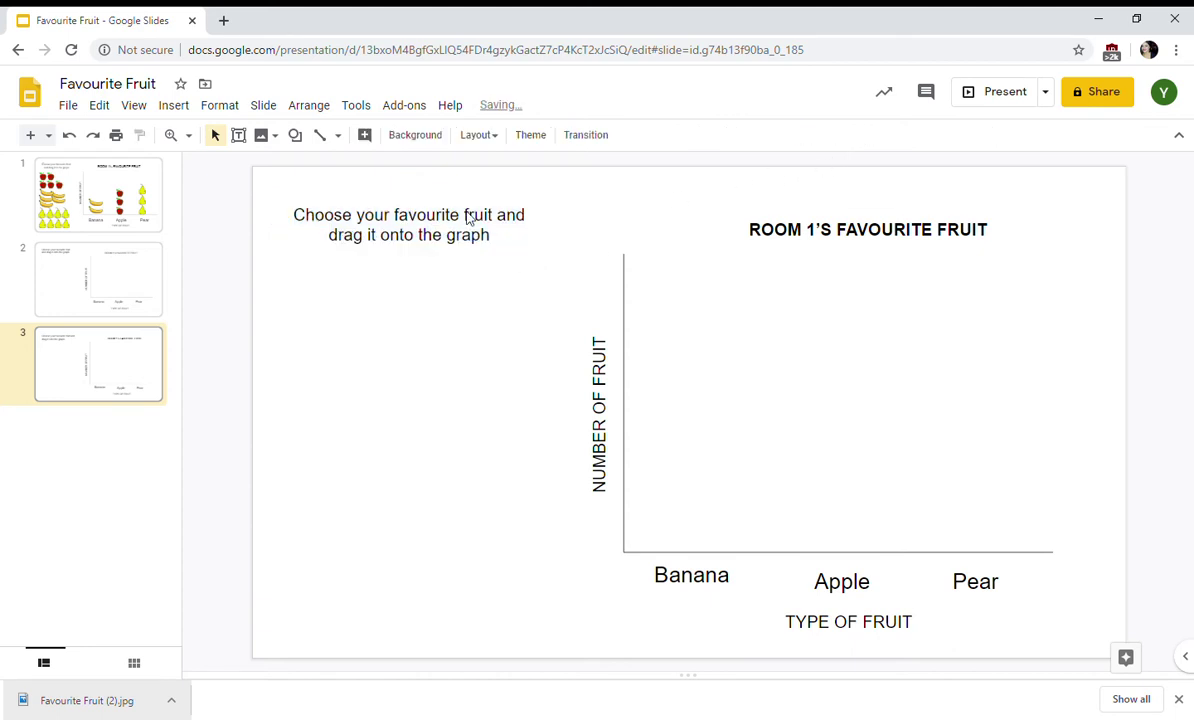
pyautogui.moveTo(473, 250); pyautogui.dragTo(461, 261)
pyautogui.click(459, 259)
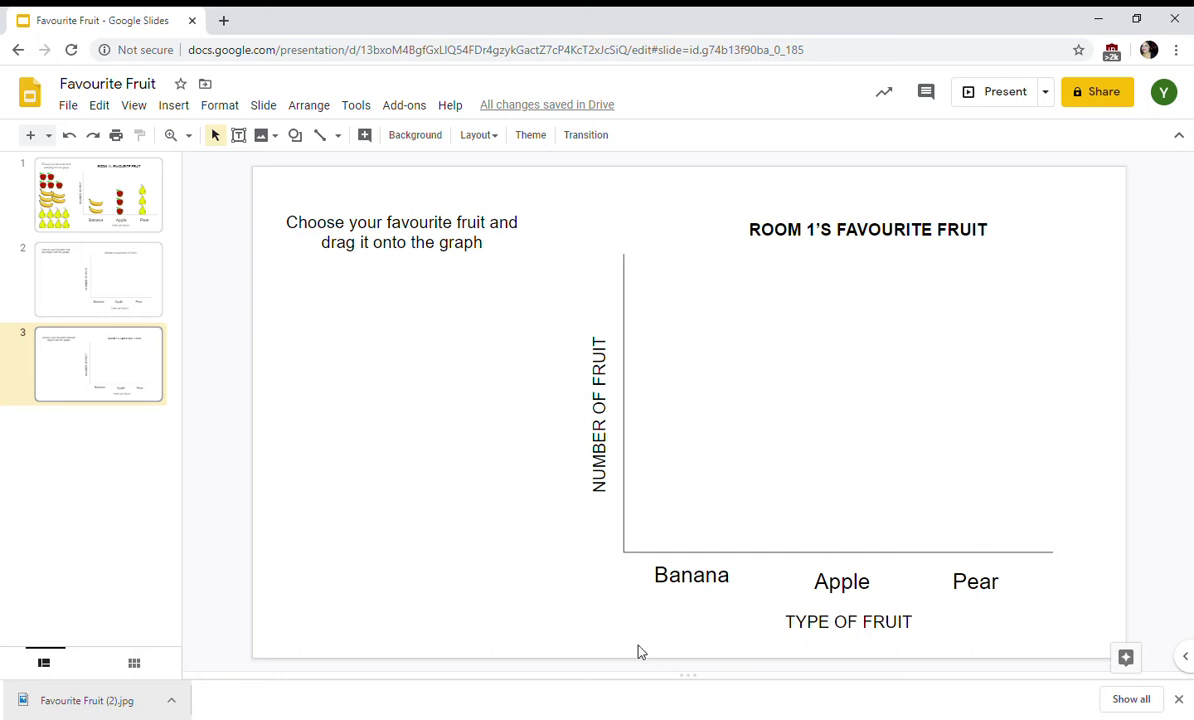
# Download slide 3 as a JPEG image, saved as 'Favourite Fruit (3).jpg'
pyautogui.click(76, 112)
pyautogui.moveTo(118, 308)
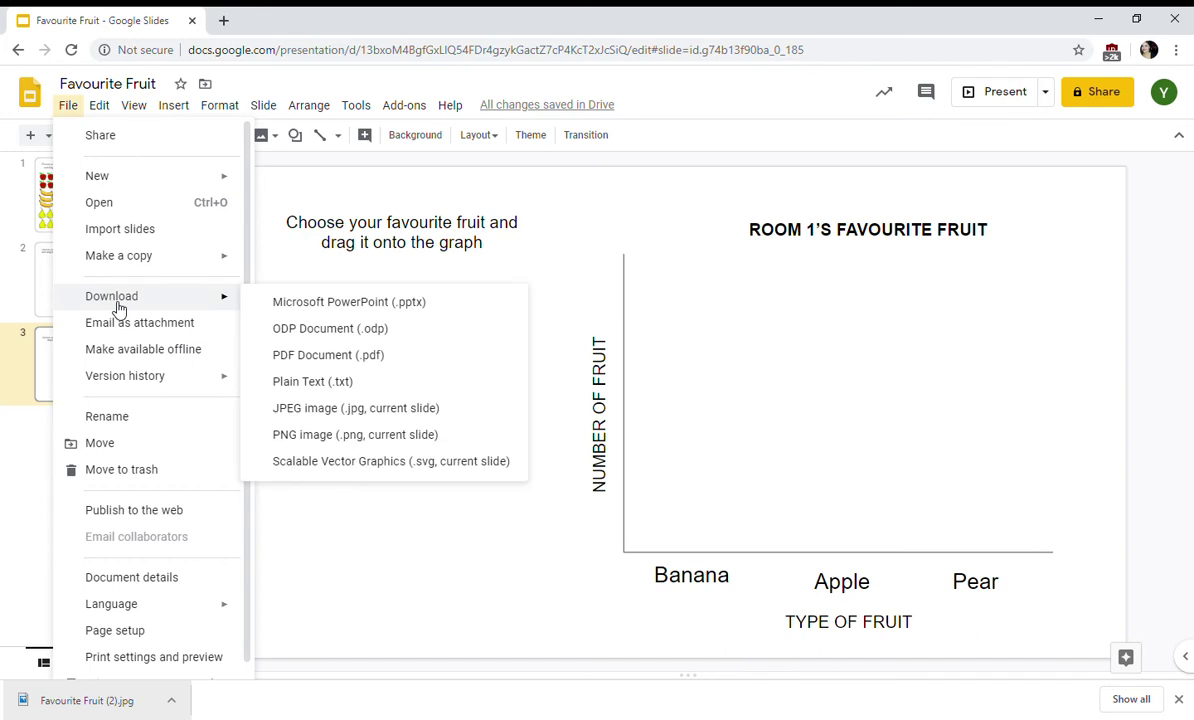
pyautogui.click(320, 418)
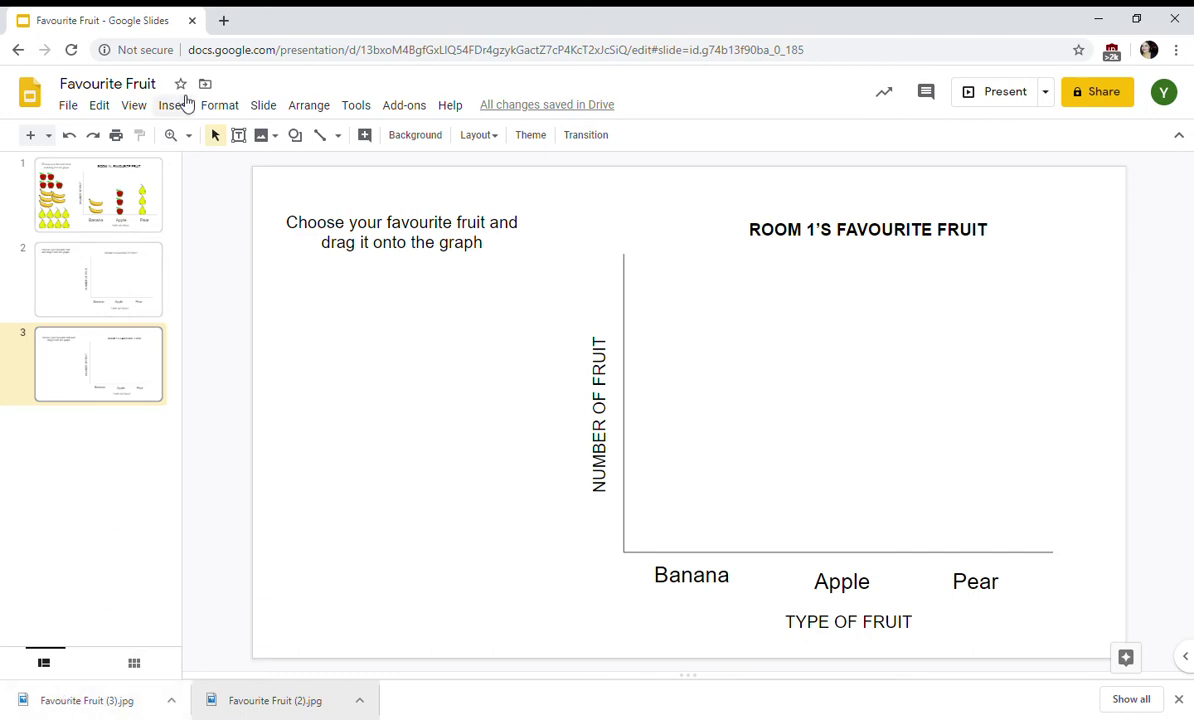
# Add a new slide 4 and delete its title and body placeholders
pyautogui.click(31, 134)
pyautogui.click(537, 219)
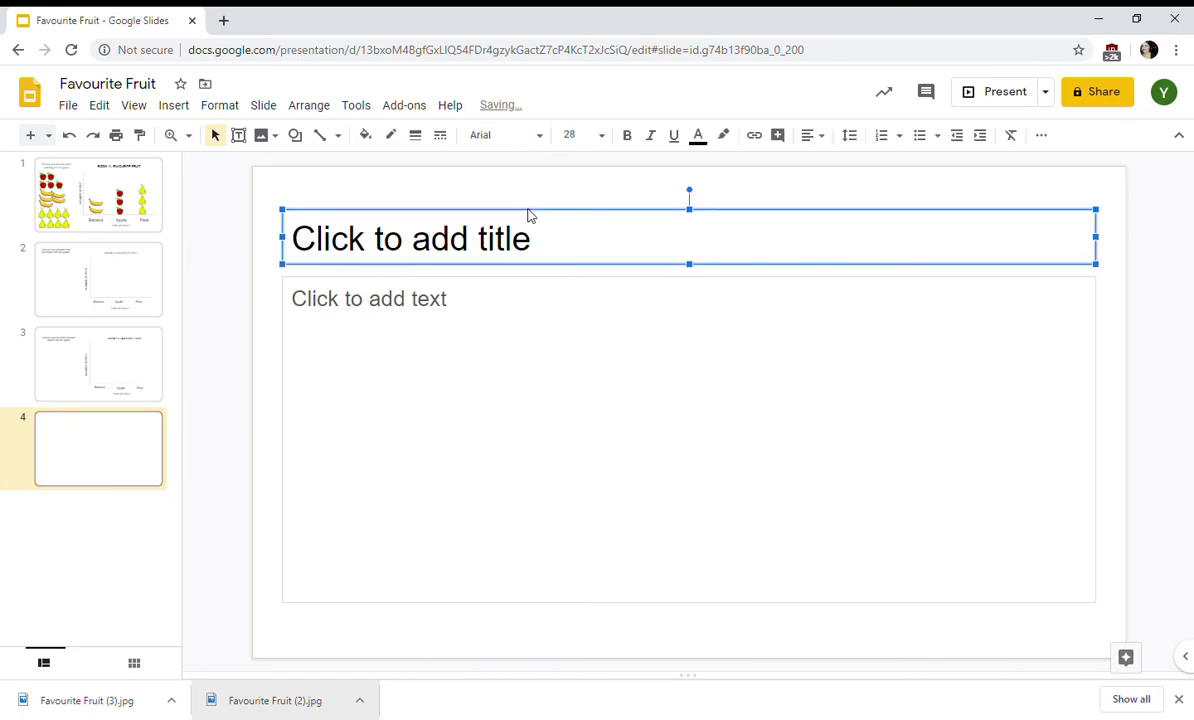
pyautogui.press('Delete')
pyautogui.click(532, 280)
pyautogui.press('Delete')
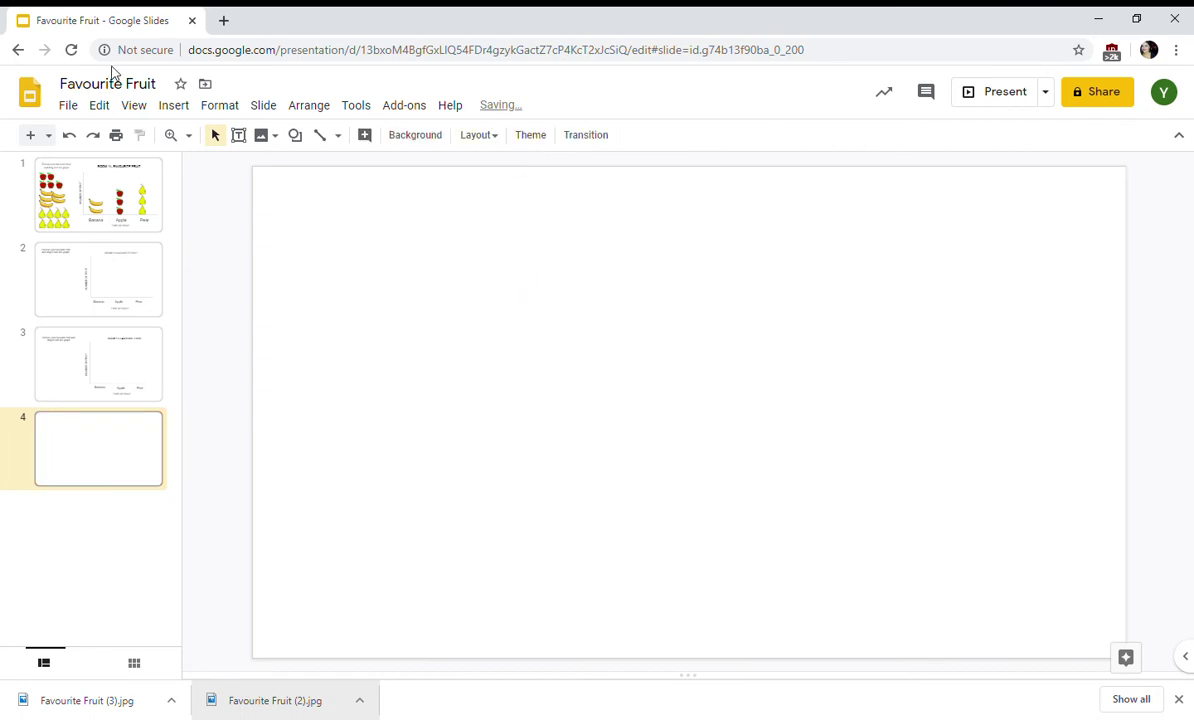
# Bring up the Slide menu to reach the background options
pyautogui.click(176, 108)
pyautogui.moveTo(190, 140)
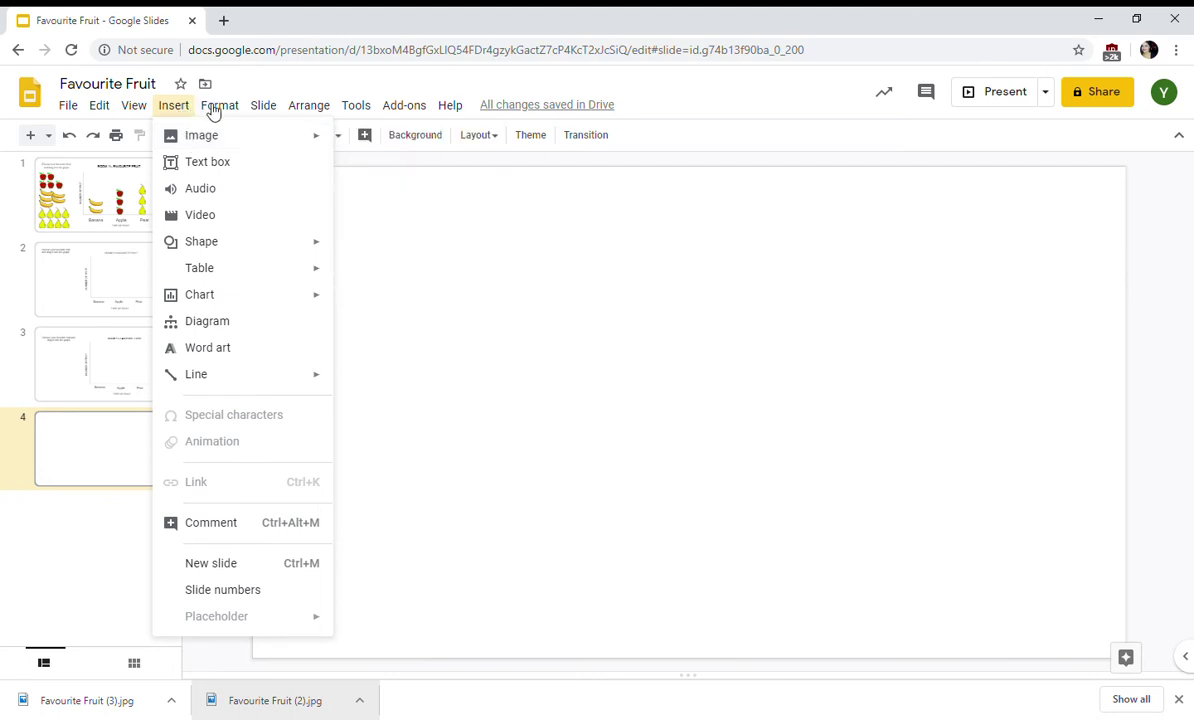
pyautogui.click(265, 108)
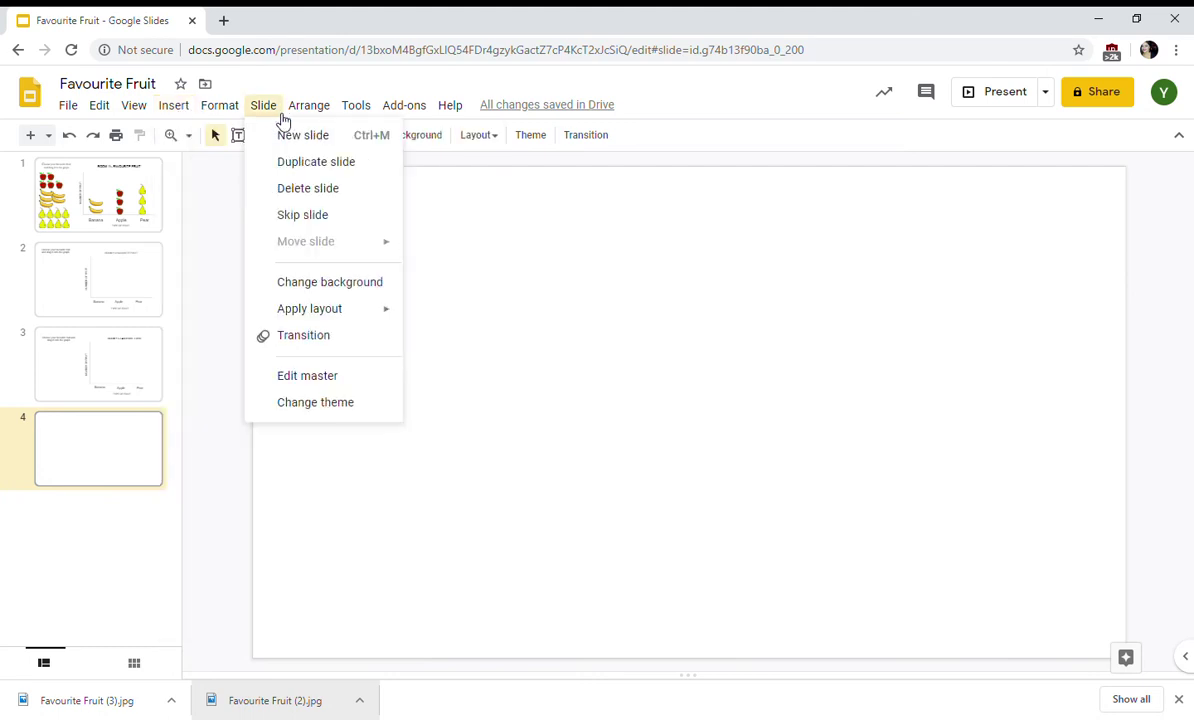
# Set slide 4's background image to the uploaded 'Favourite Fruit (3).jpg'
pyautogui.click(284, 291)
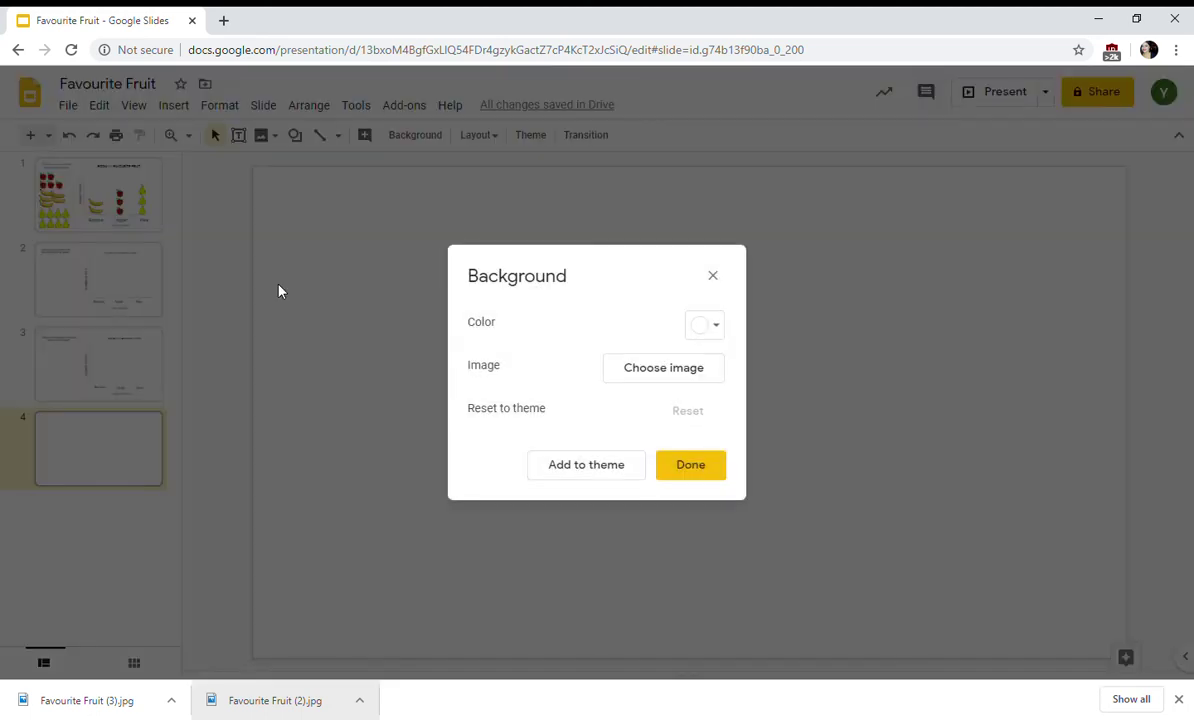
pyautogui.click(664, 370)
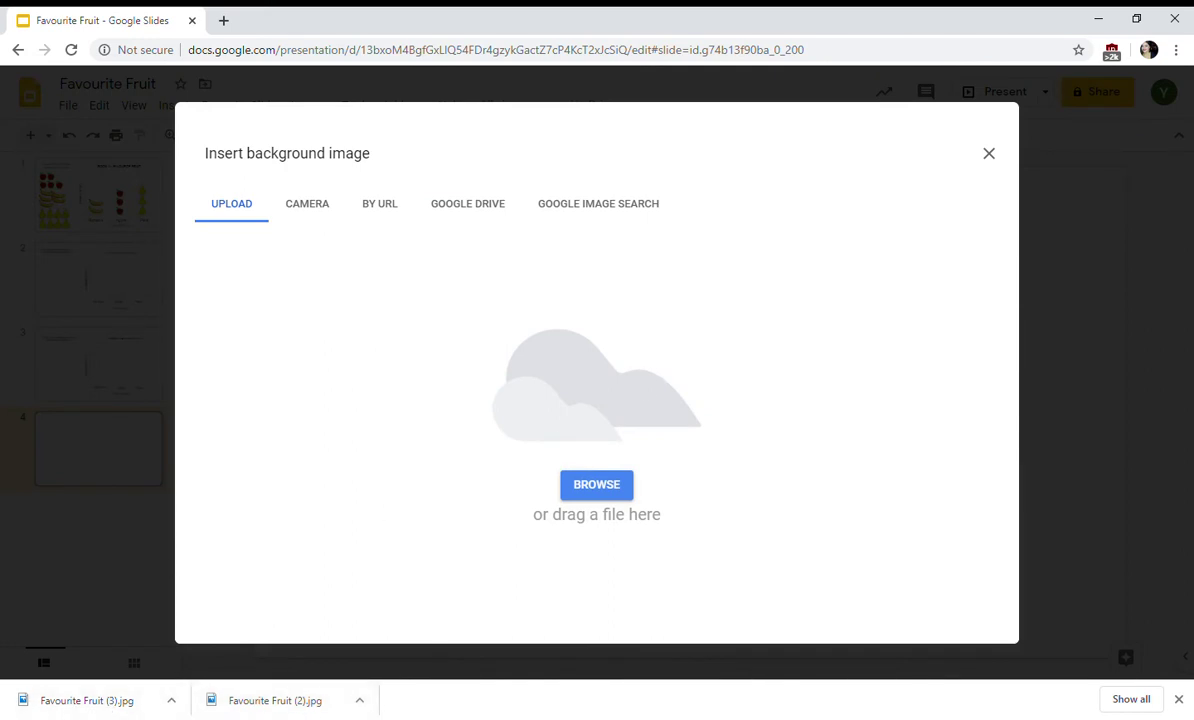
pyautogui.moveTo(82, 703); pyautogui.dragTo(474, 474)
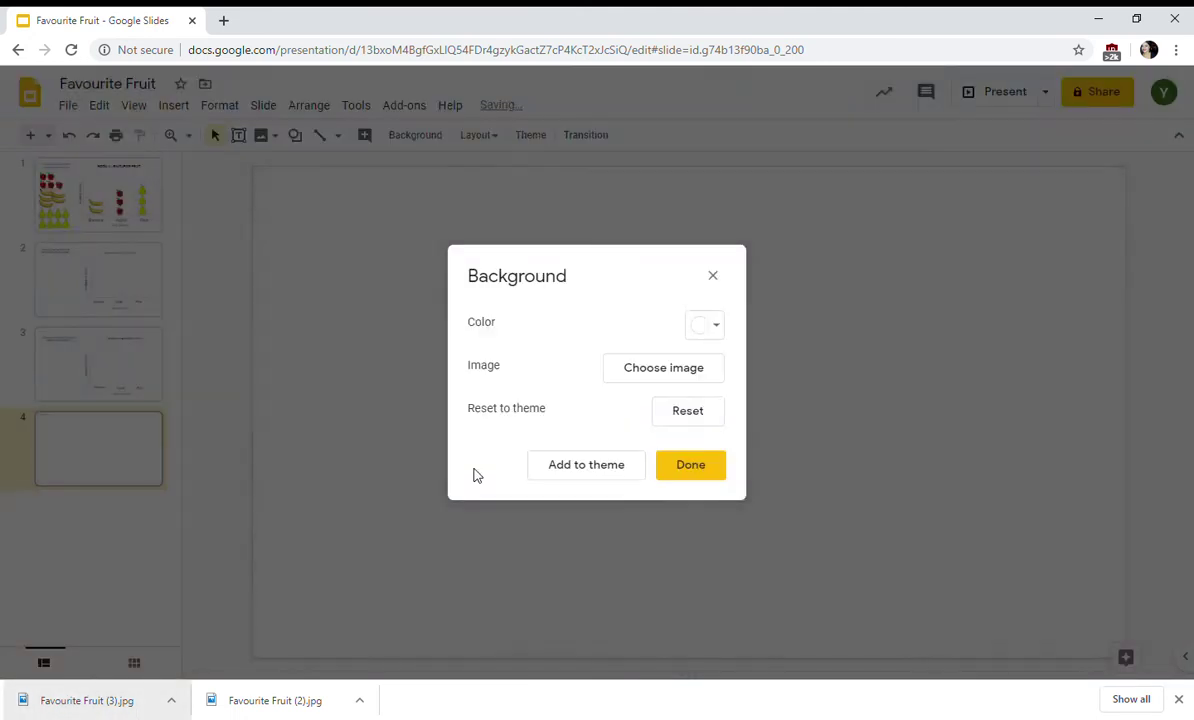
pyautogui.click(654, 370)
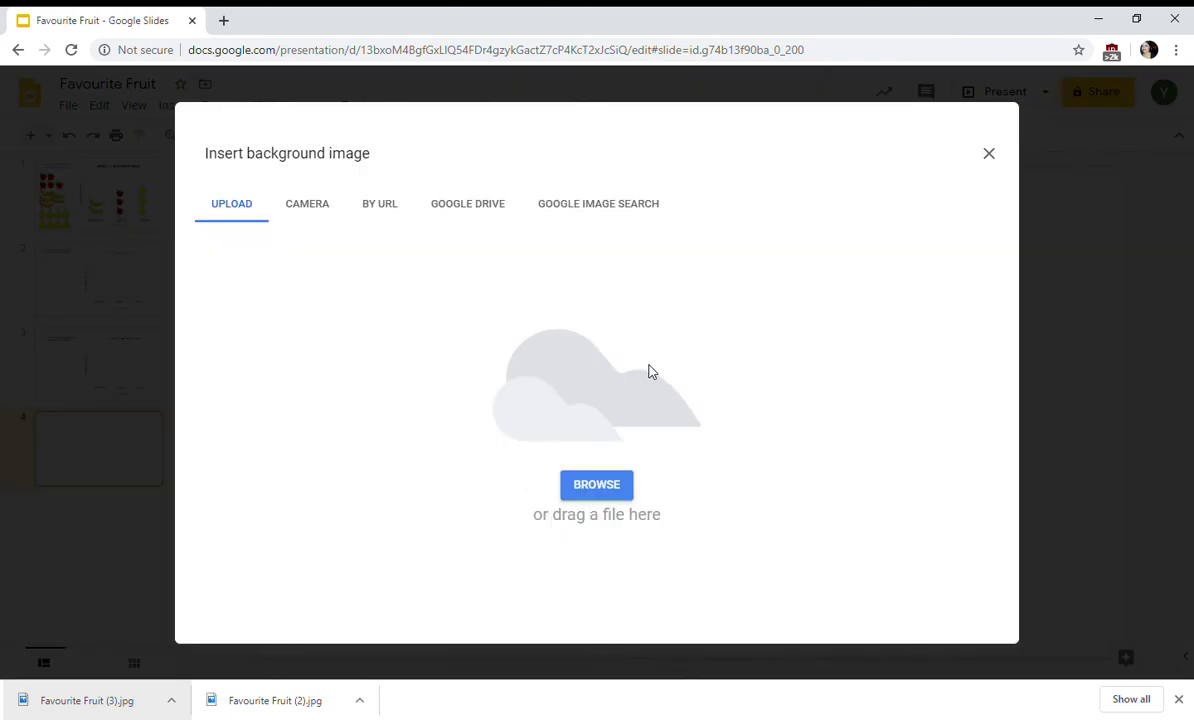
pyautogui.click(597, 487)
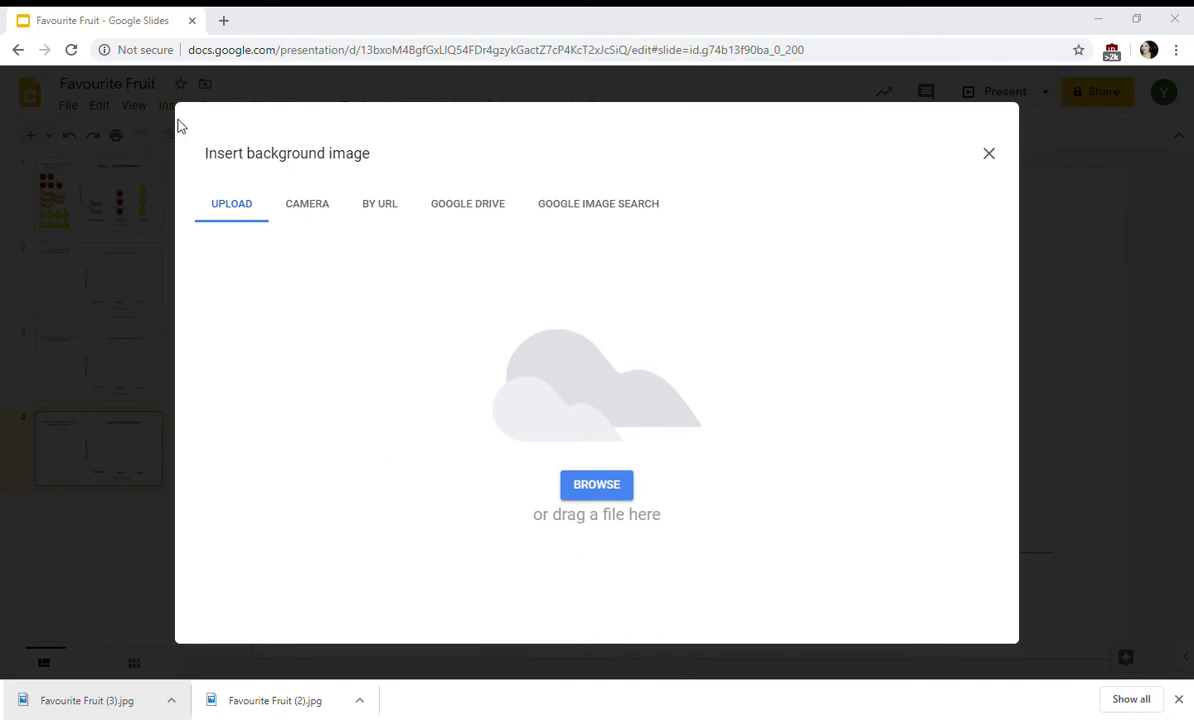
pyautogui.press('Return')
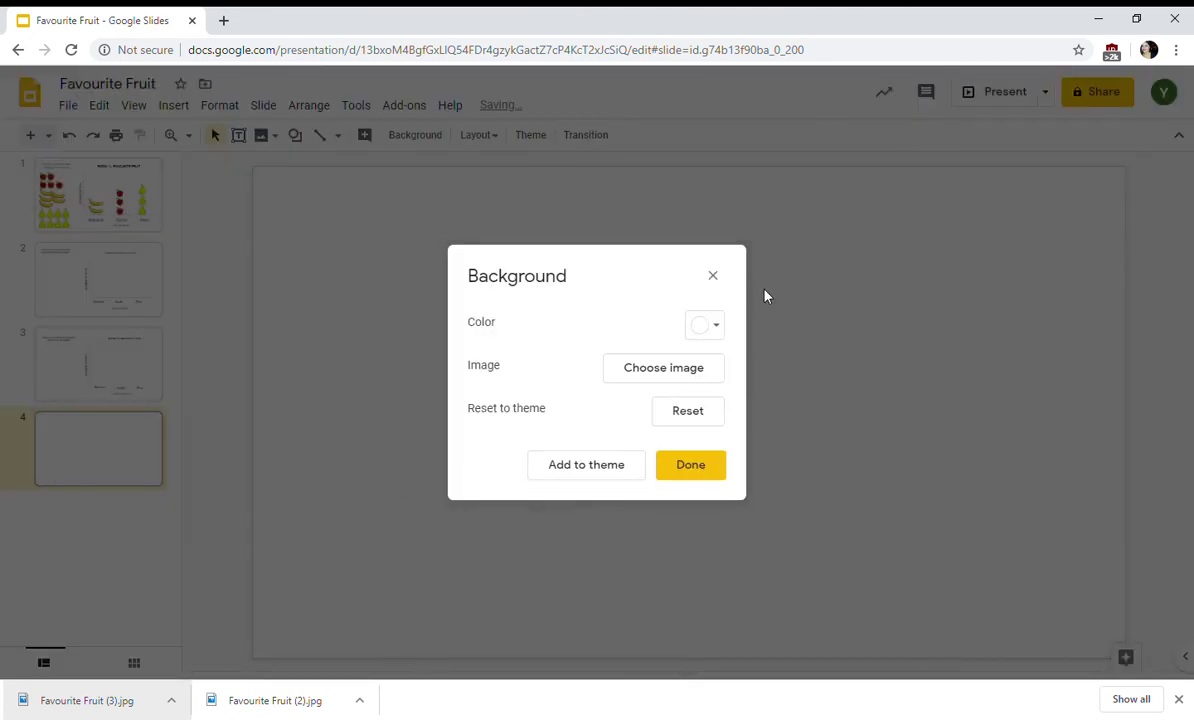
pyautogui.click(690, 468)
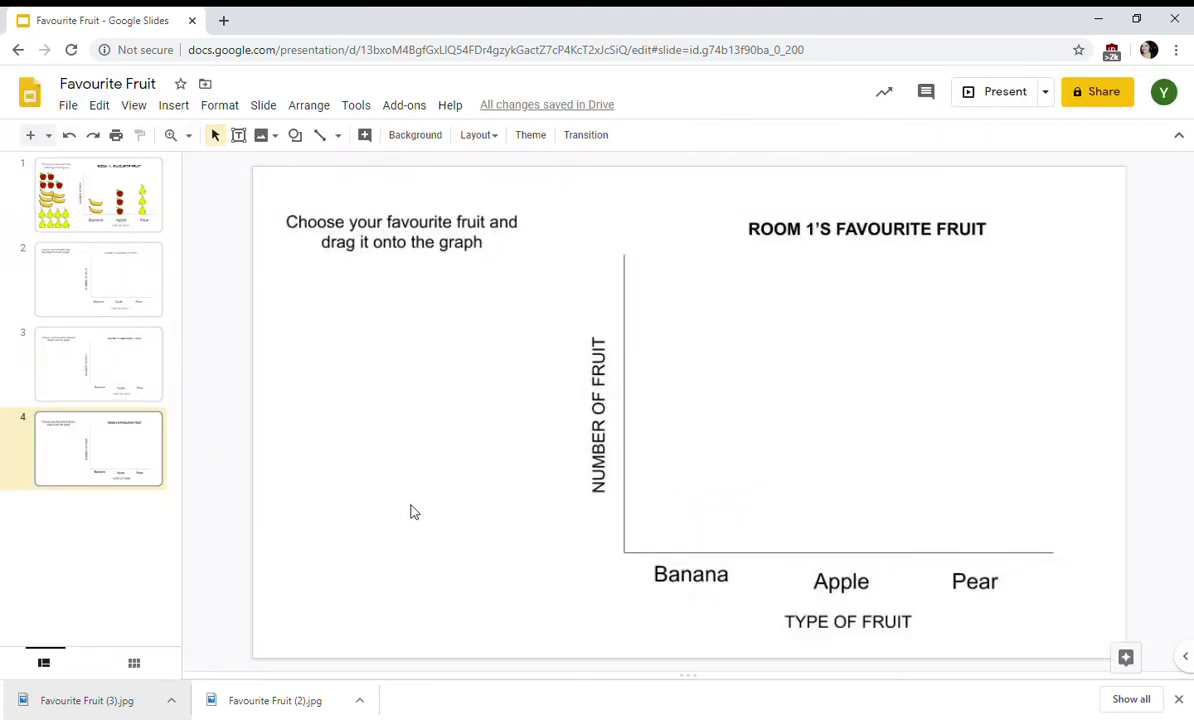
# Reposition items on slide 4, then bring up the Insert > Image source choices
pyautogui.moveTo(412, 508); pyautogui.dragTo(506, 477)
pyautogui.moveTo(1114, 518); pyautogui.dragTo(954, 538)
pyautogui.moveTo(677, 314); pyautogui.dragTo(314, 469)
pyautogui.click(174, 106)
pyautogui.moveTo(178, 136)
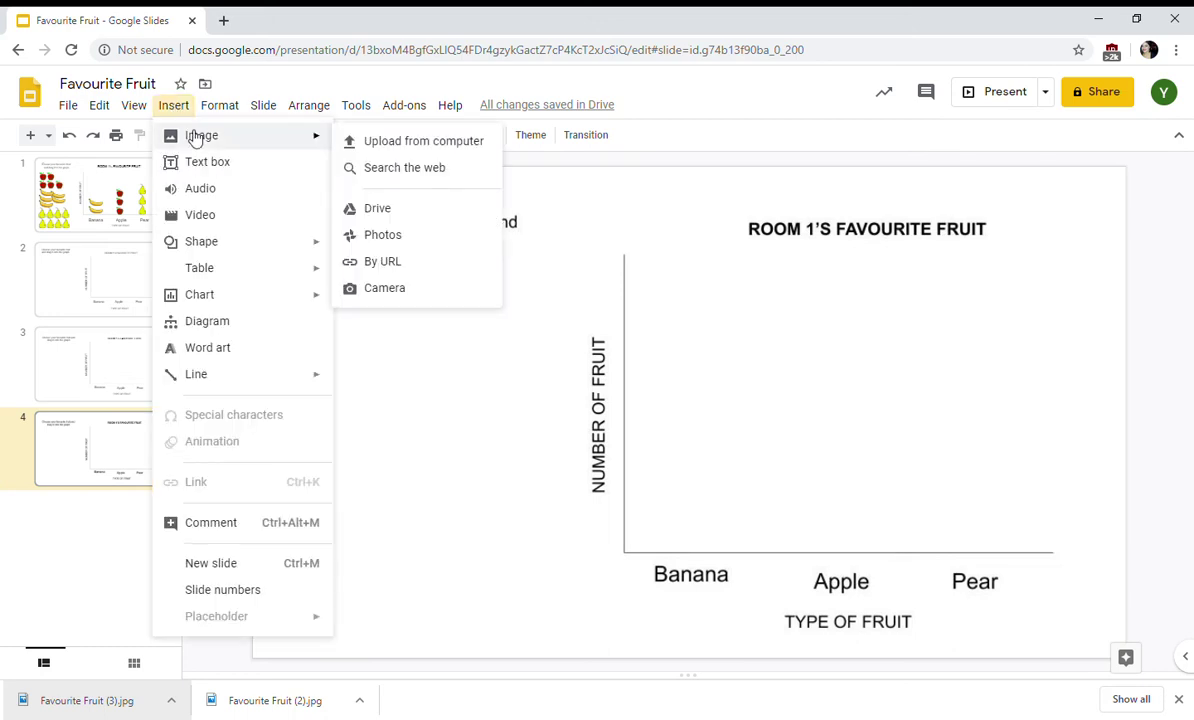
# Search the web for 'apples' clipart and insert the red apple with the green leaf
pyautogui.click(414, 170)
pyautogui.click(988, 160)
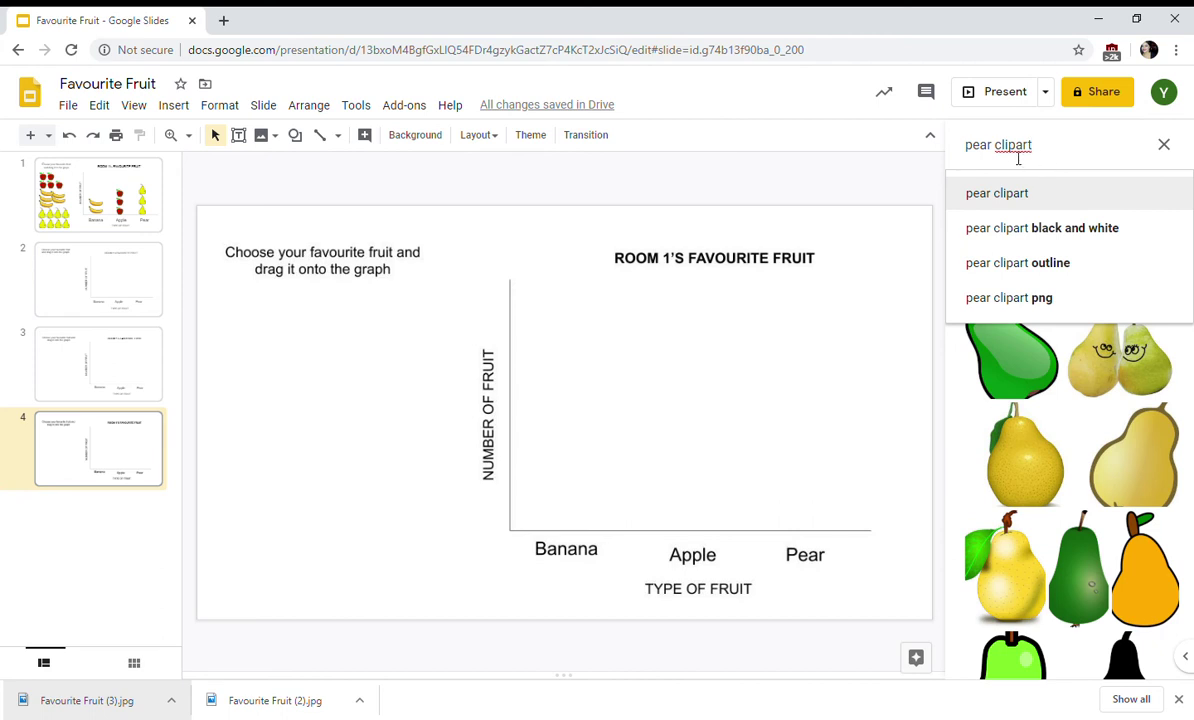
pyautogui.moveTo(993, 150); pyautogui.dragTo(956, 158)
pyautogui.write('apples')
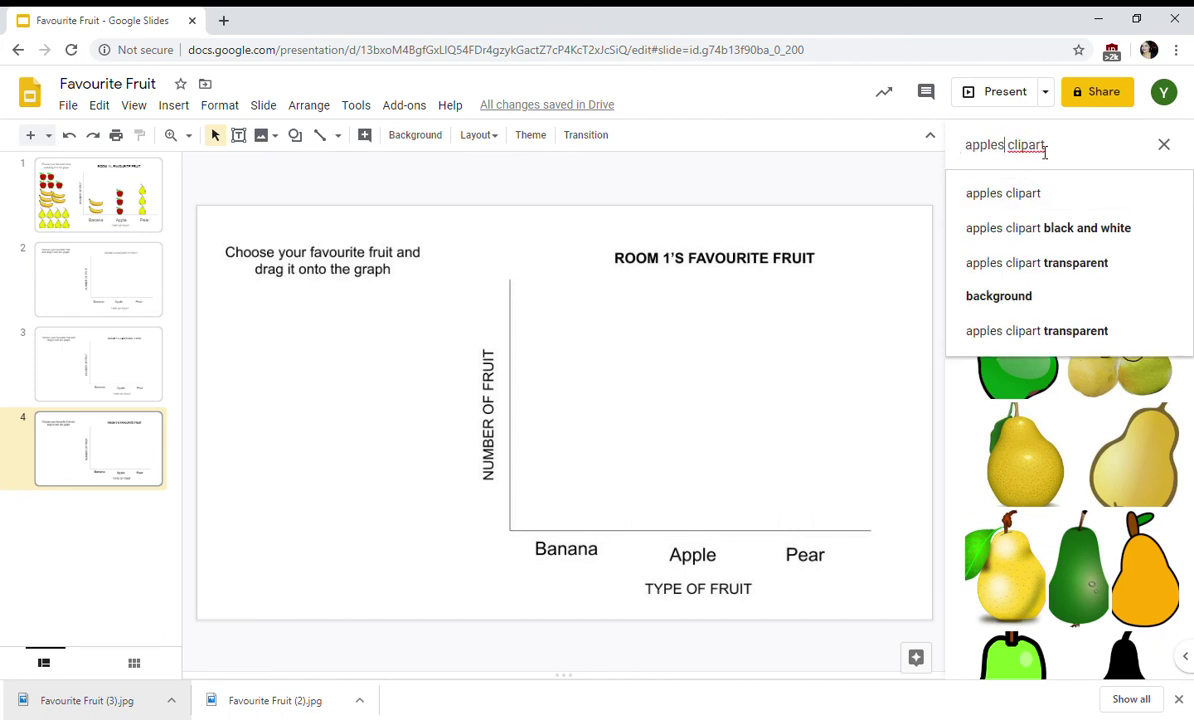
pyautogui.press('Return')
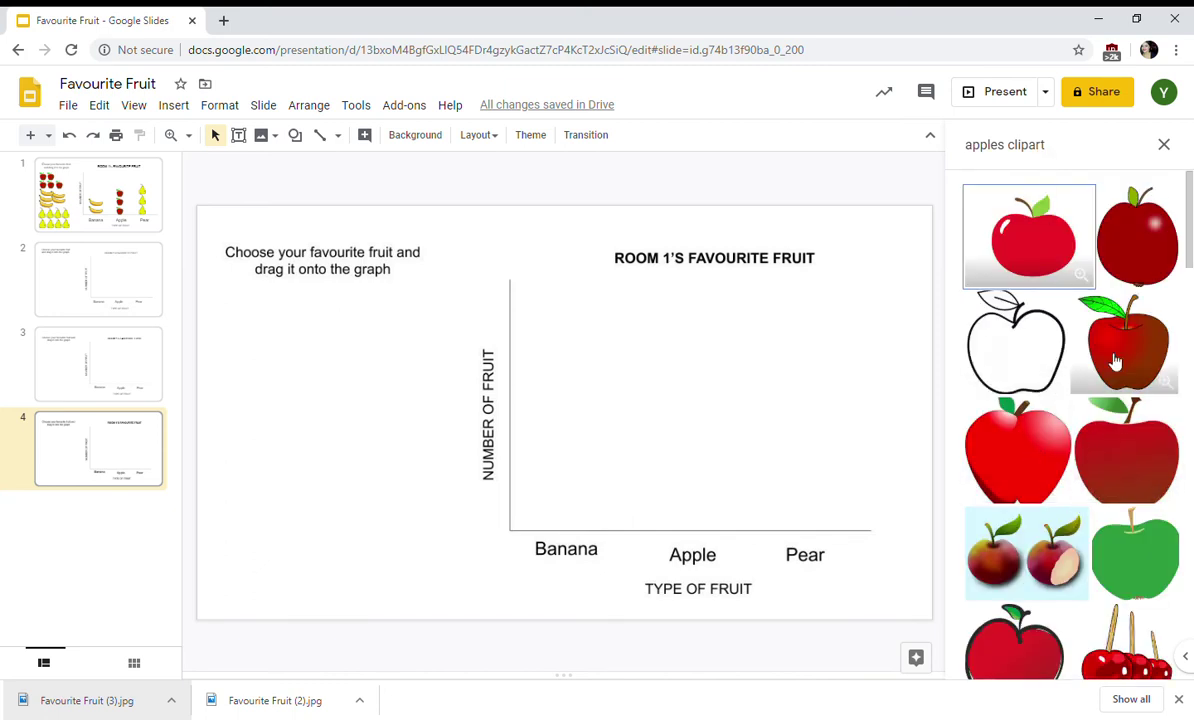
pyautogui.click(1116, 355)
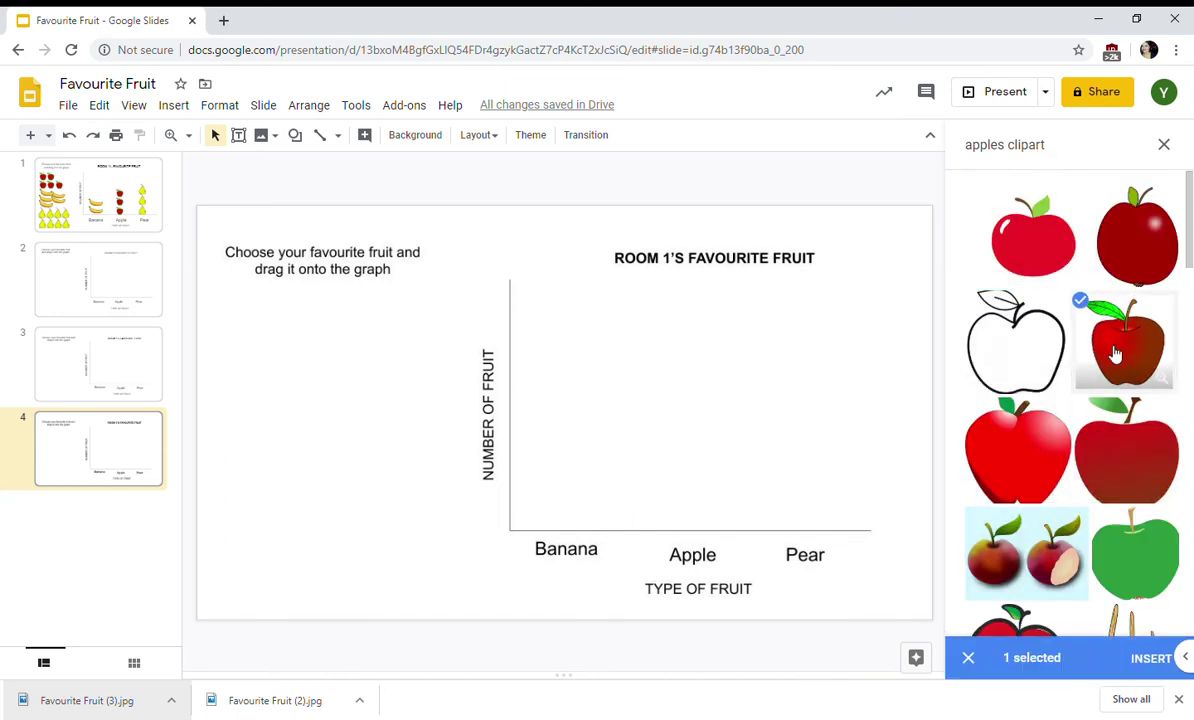
pyautogui.click(1151, 657)
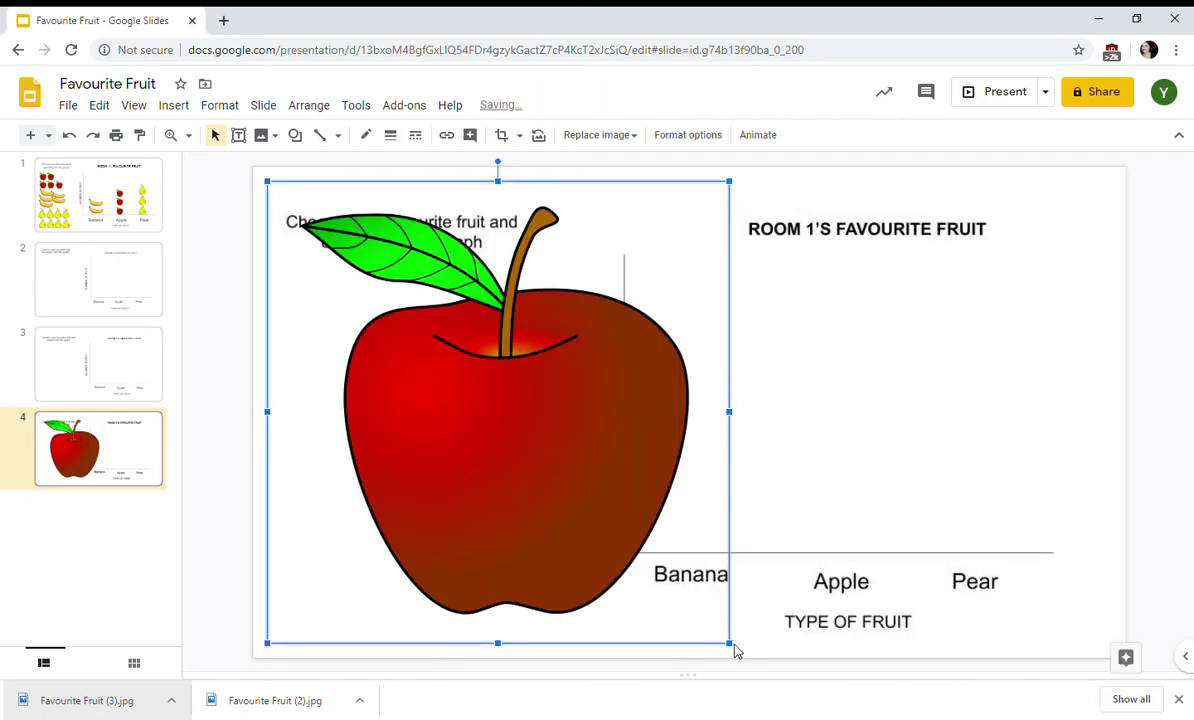
# Shrink the apple to a small icon, duplicate it, and line copies along the top row
pyautogui.moveTo(729, 644); pyautogui.dragTo(304, 289)
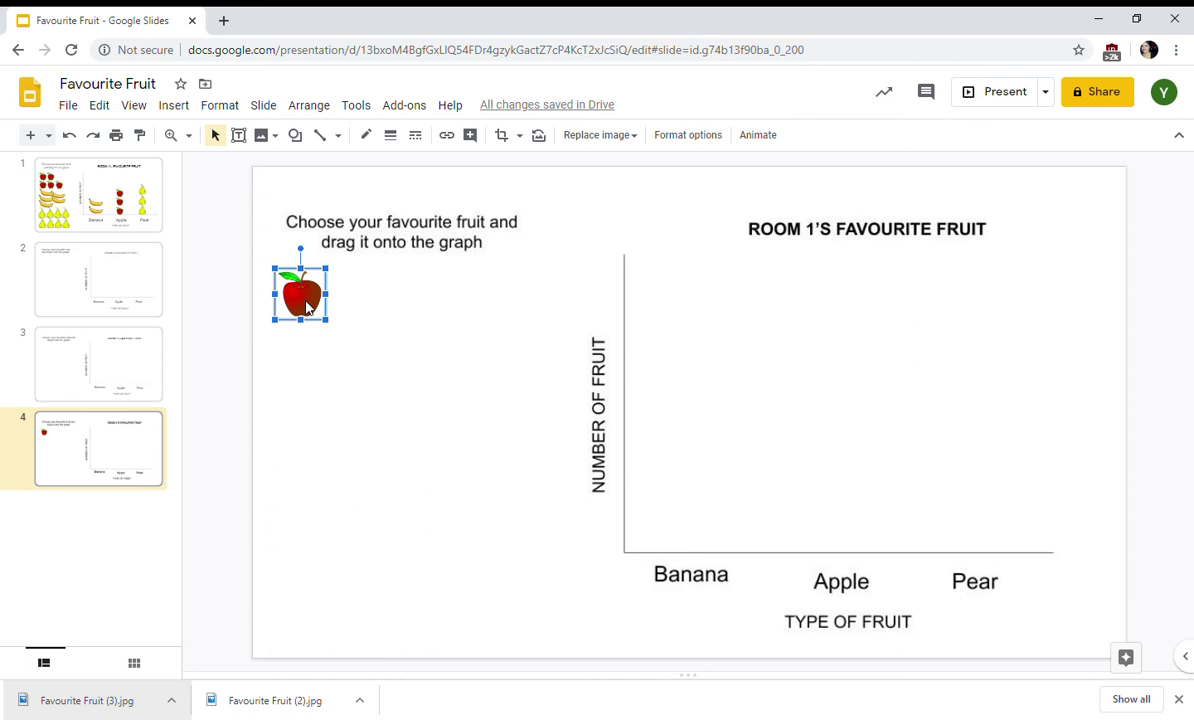
pyautogui.hotkey('ctrl', 'd')
pyautogui.hotkey('ctrl', 'd')
pyautogui.hotkey('ctrl', 'd')
pyautogui.hotkey('ctrl', 'd')
pyautogui.hotkey('ctrl', 'd')
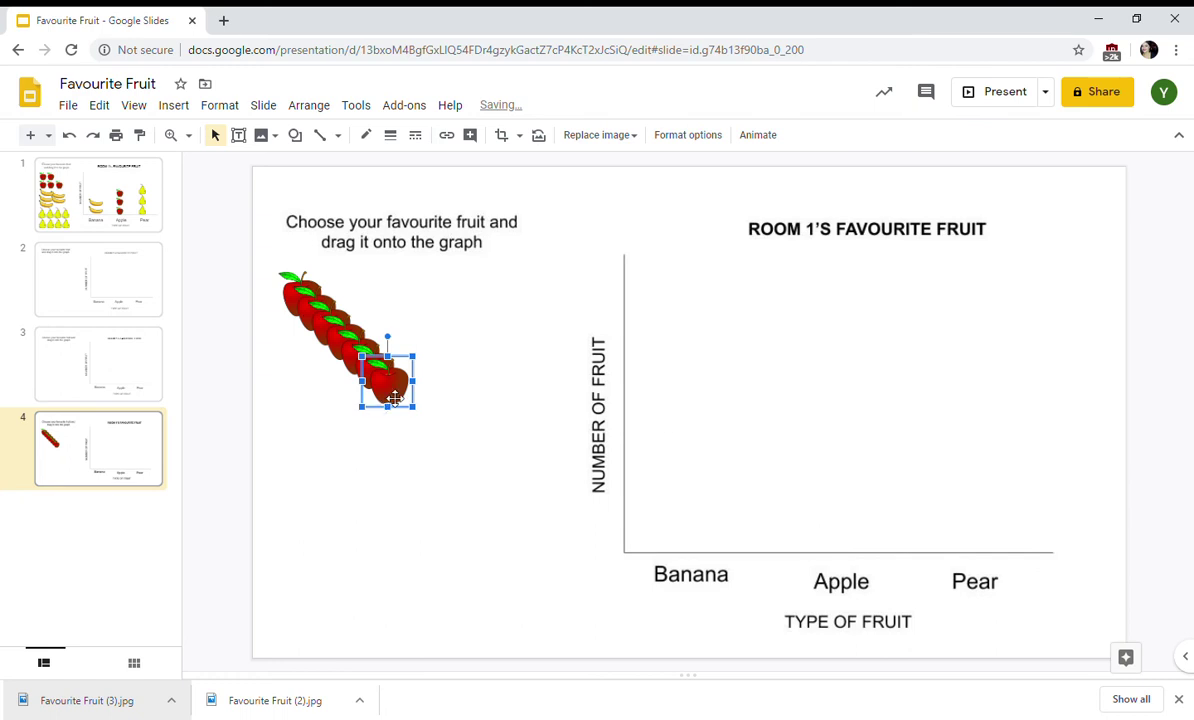
pyautogui.moveTo(398, 394); pyautogui.dragTo(522, 309)
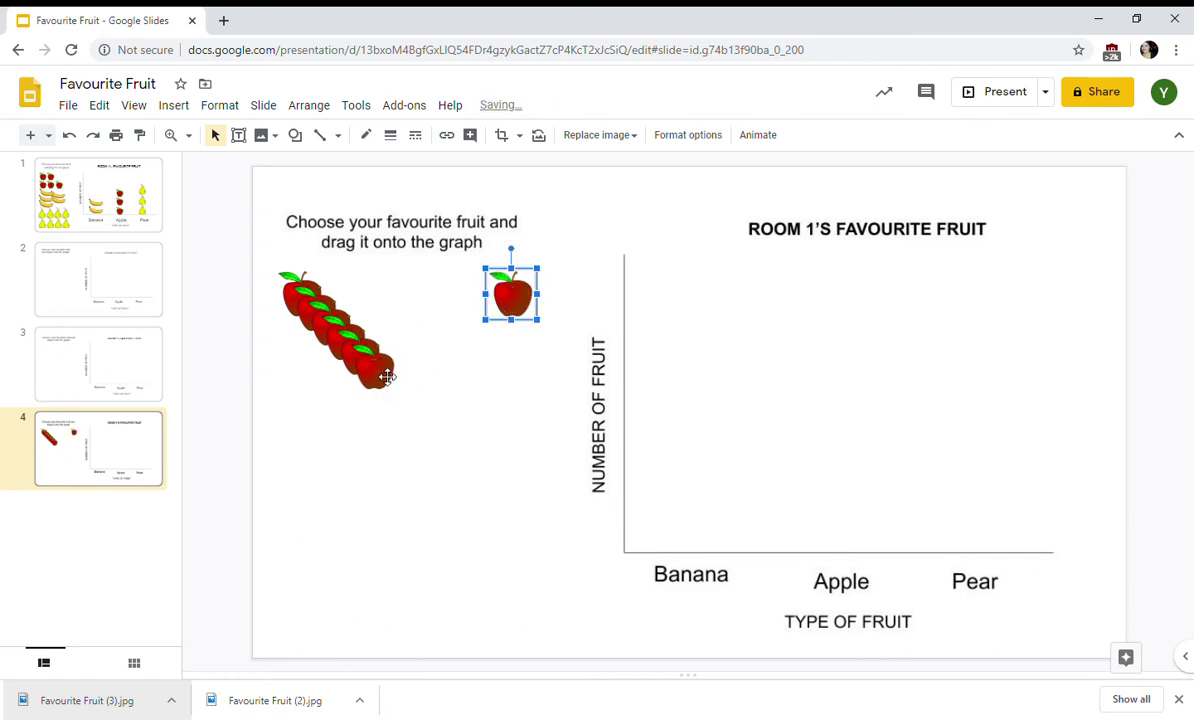
pyautogui.moveTo(387, 376); pyautogui.dragTo(432, 312)
pyautogui.moveTo(345, 340); pyautogui.dragTo(428, 355)
# Start the lower apple row and align the top-left apple with its row
pyautogui.click(325, 318)
pyautogui.moveTo(325, 318); pyautogui.dragTo(369, 345)
pyautogui.click(308, 300)
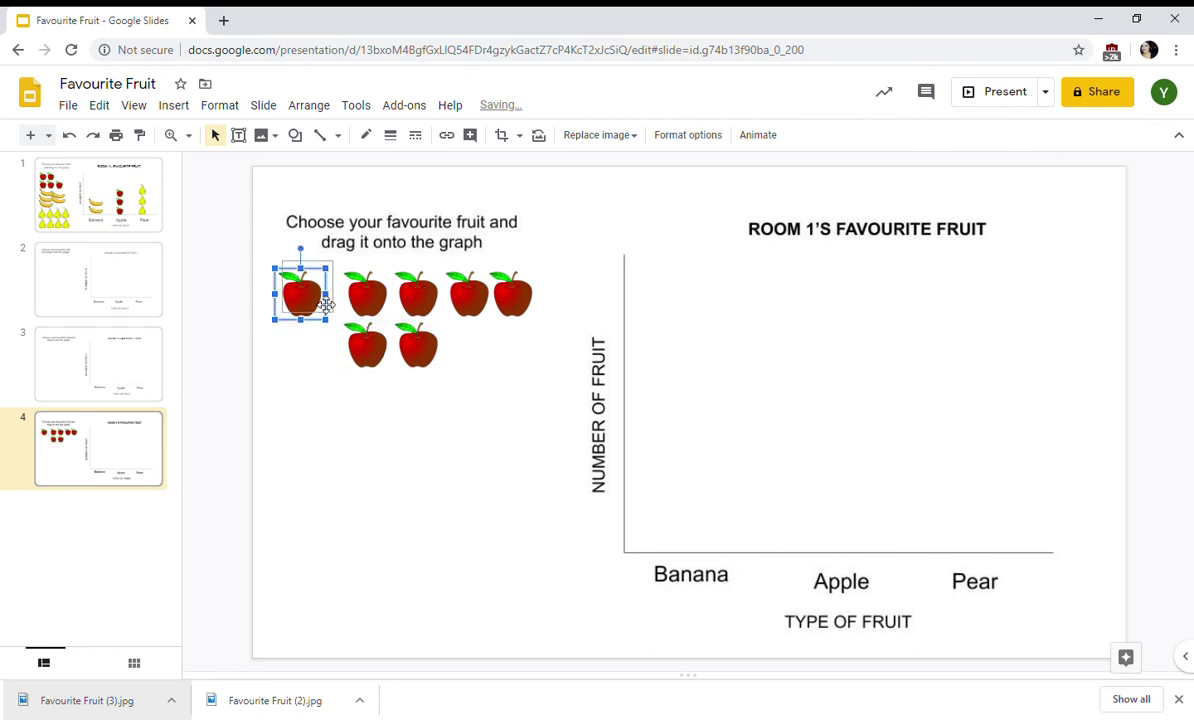
pyautogui.moveTo(326, 305); pyautogui.dragTo(341, 305)
# Paste two more apple copies and drop them into the gaps in the second row
pyautogui.click(470, 358)
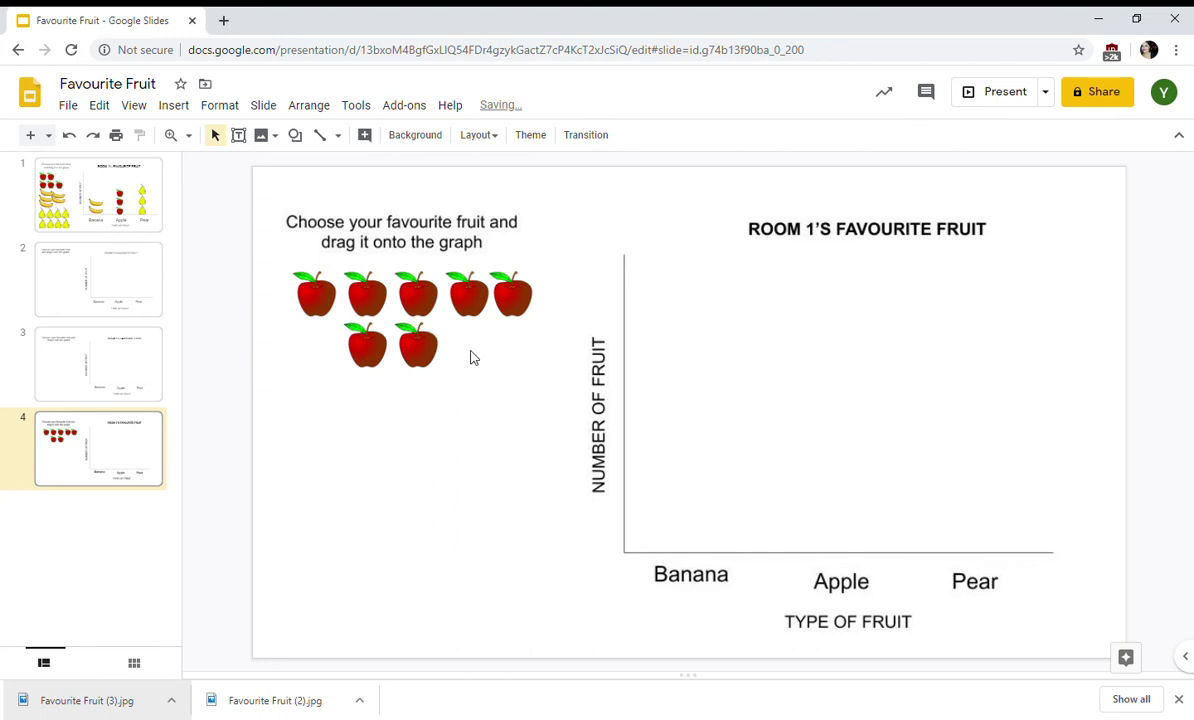
pyautogui.hotkey('ctrl', 'v')
pyautogui.hotkey('ctrl', 'v')
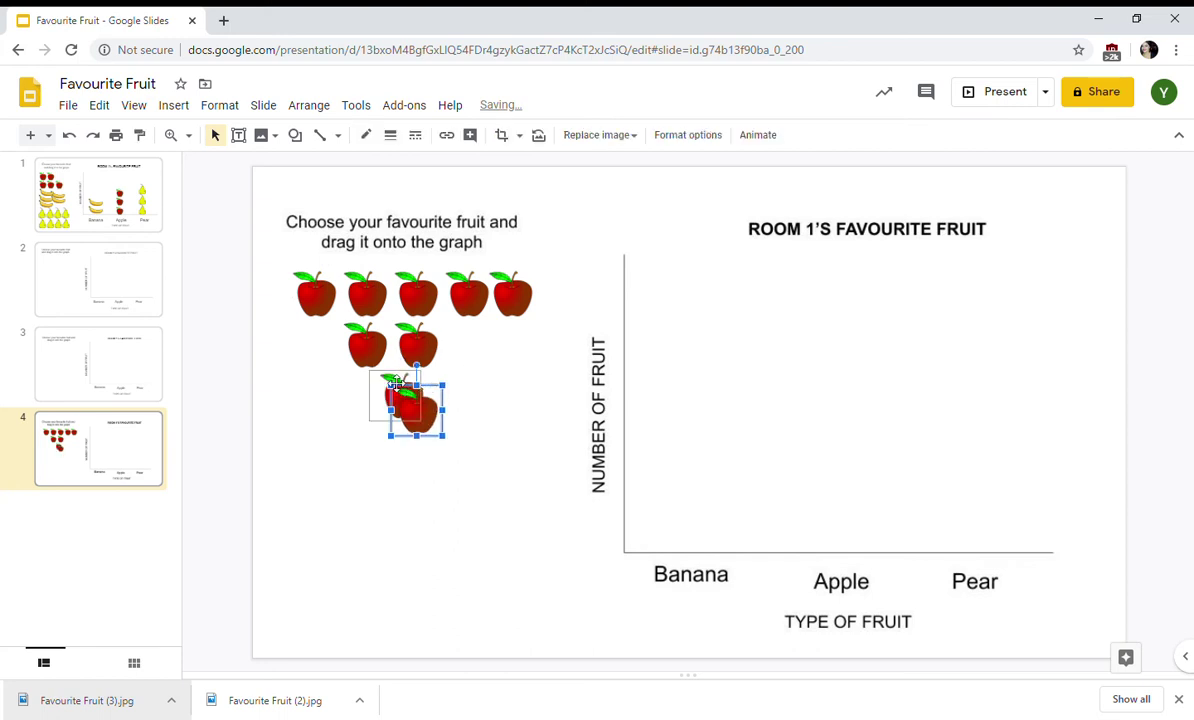
pyautogui.moveTo(328, 344); pyautogui.dragTo(328, 345)
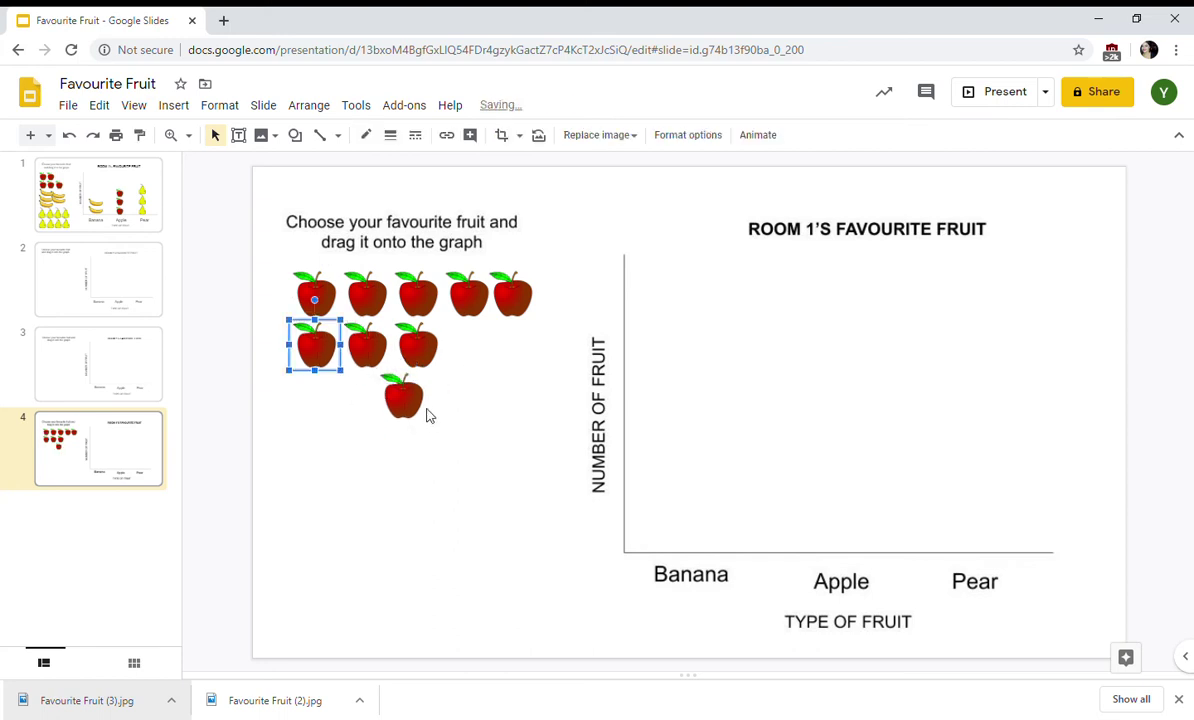
pyautogui.moveTo(425, 408); pyautogui.dragTo(484, 356)
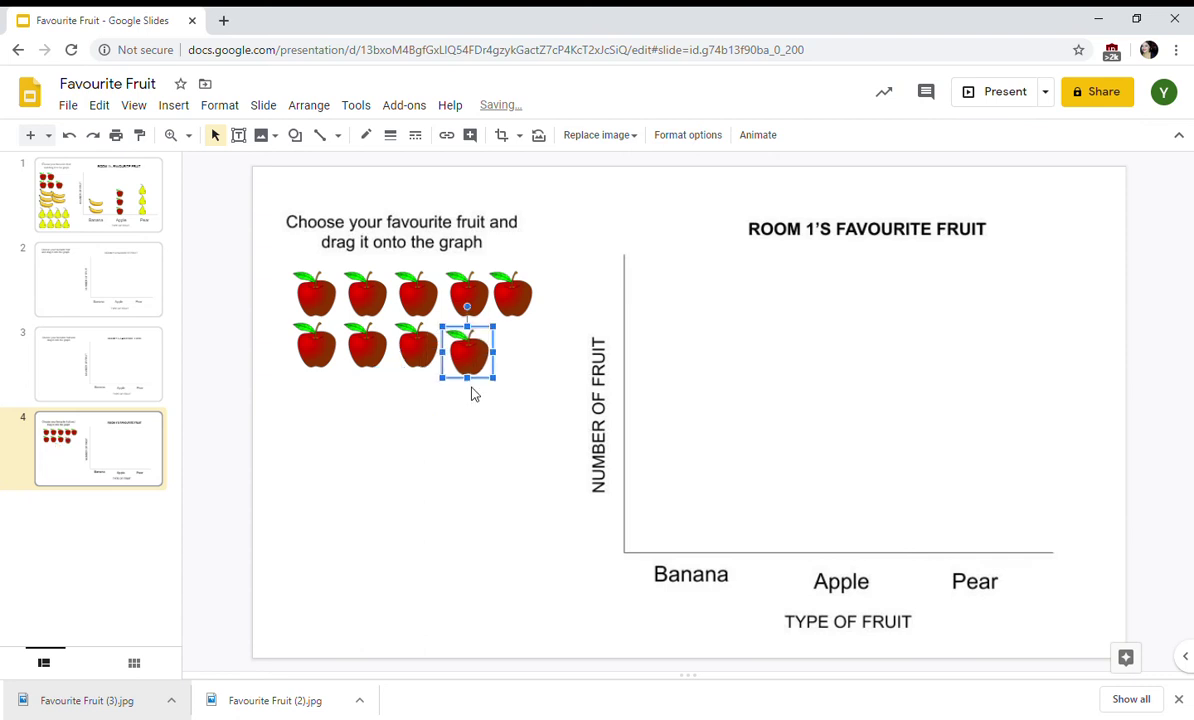
pyautogui.click(470, 366)
pyautogui.click(470, 388)
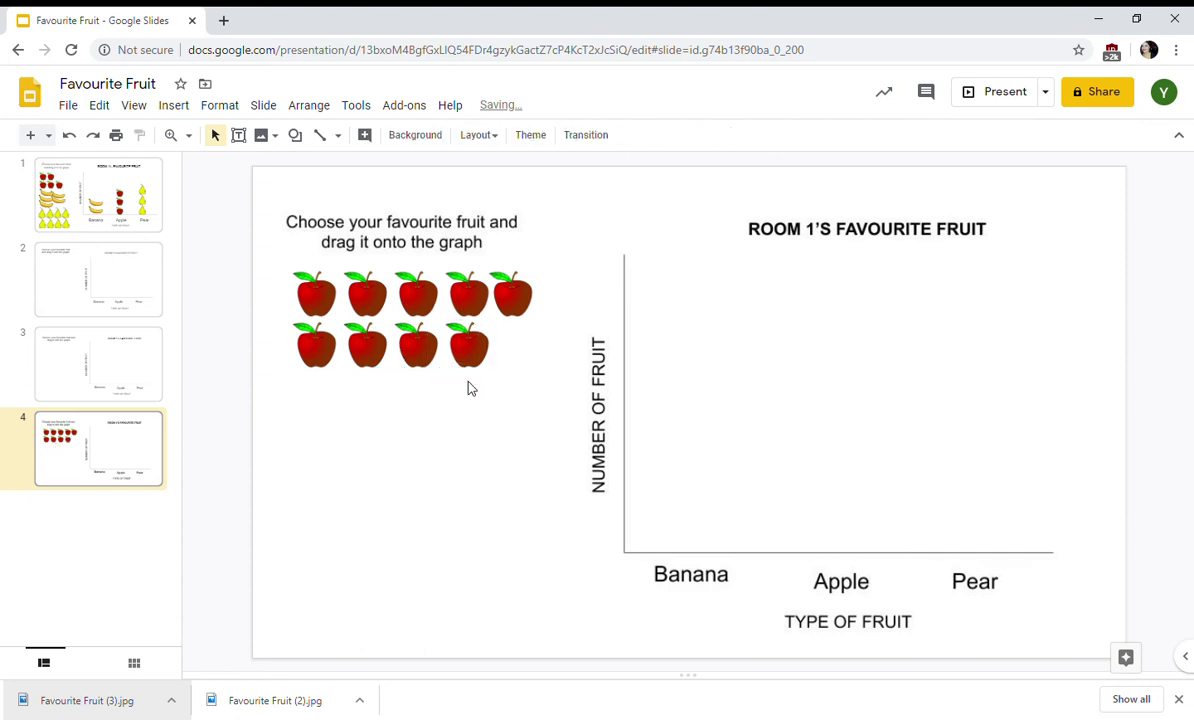
# Search the web for 'banana' clipart and insert the long banana image
pyautogui.click(174, 105)
pyautogui.moveTo(201, 138)
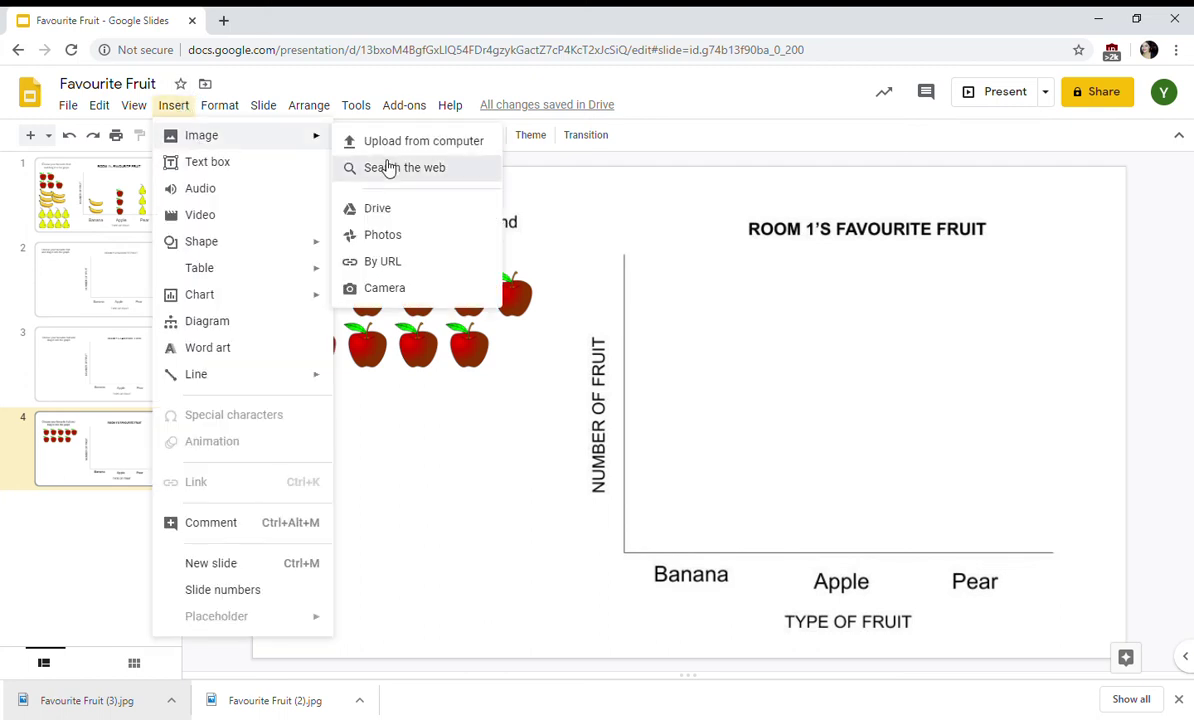
pyautogui.click(382, 167)
pyautogui.click(1020, 167)
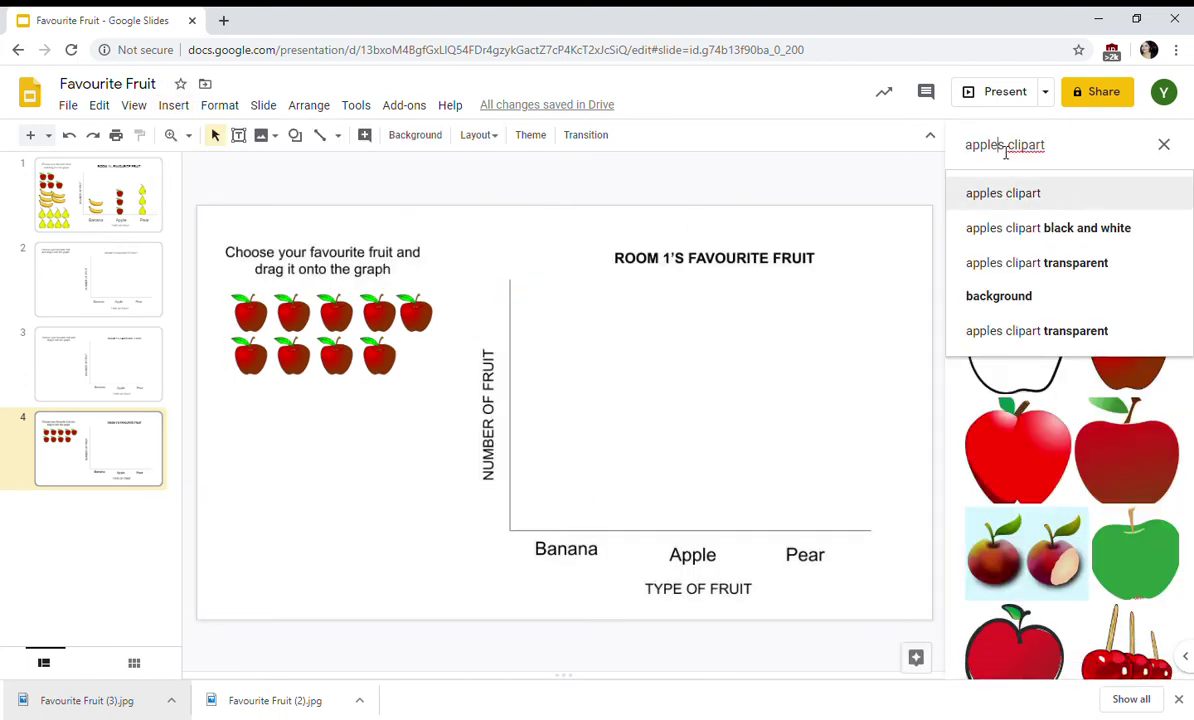
pyautogui.moveTo(1006, 152); pyautogui.dragTo(909, 142)
pyautogui.press('BackSpace')
pyautogui.press('Delete')
pyautogui.write('bana')
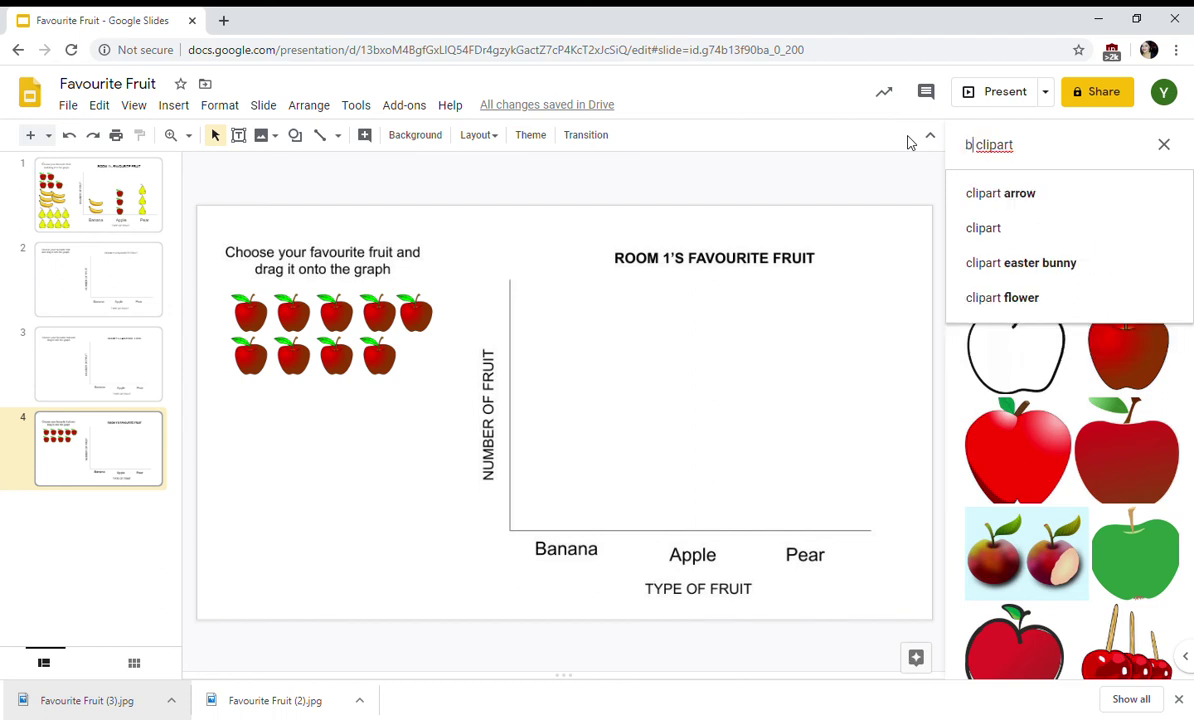
pyautogui.write('na')
pyautogui.press('Return')
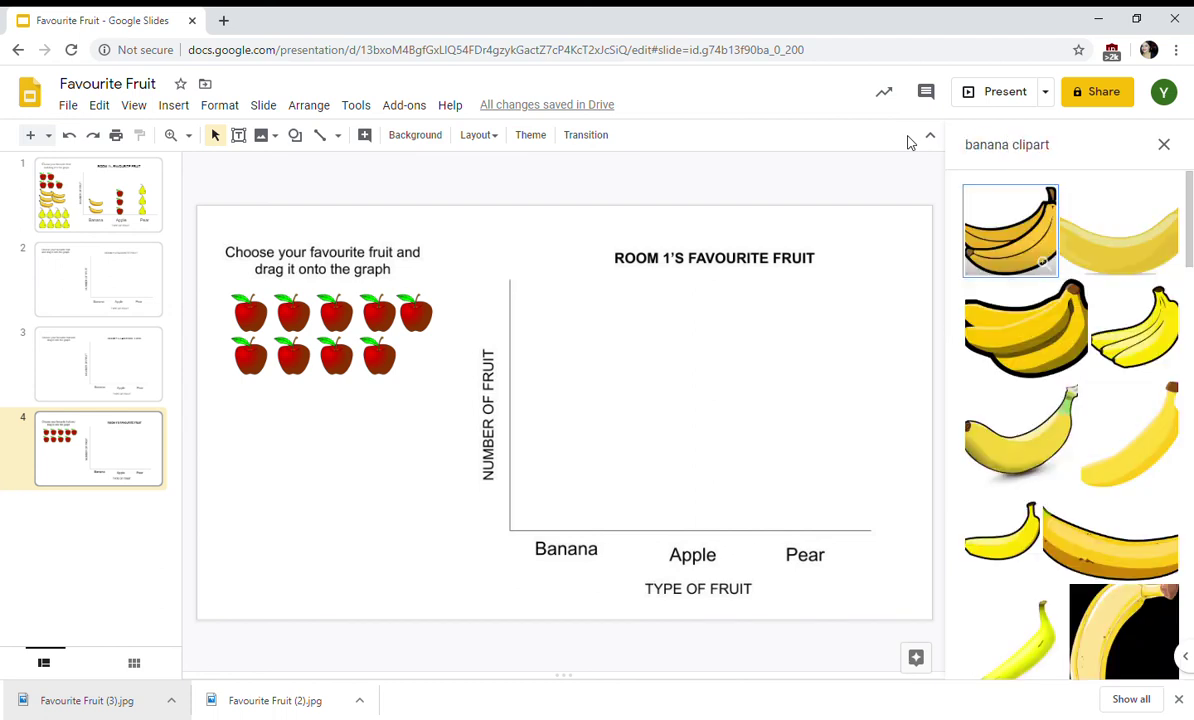
pyautogui.click(1062, 530)
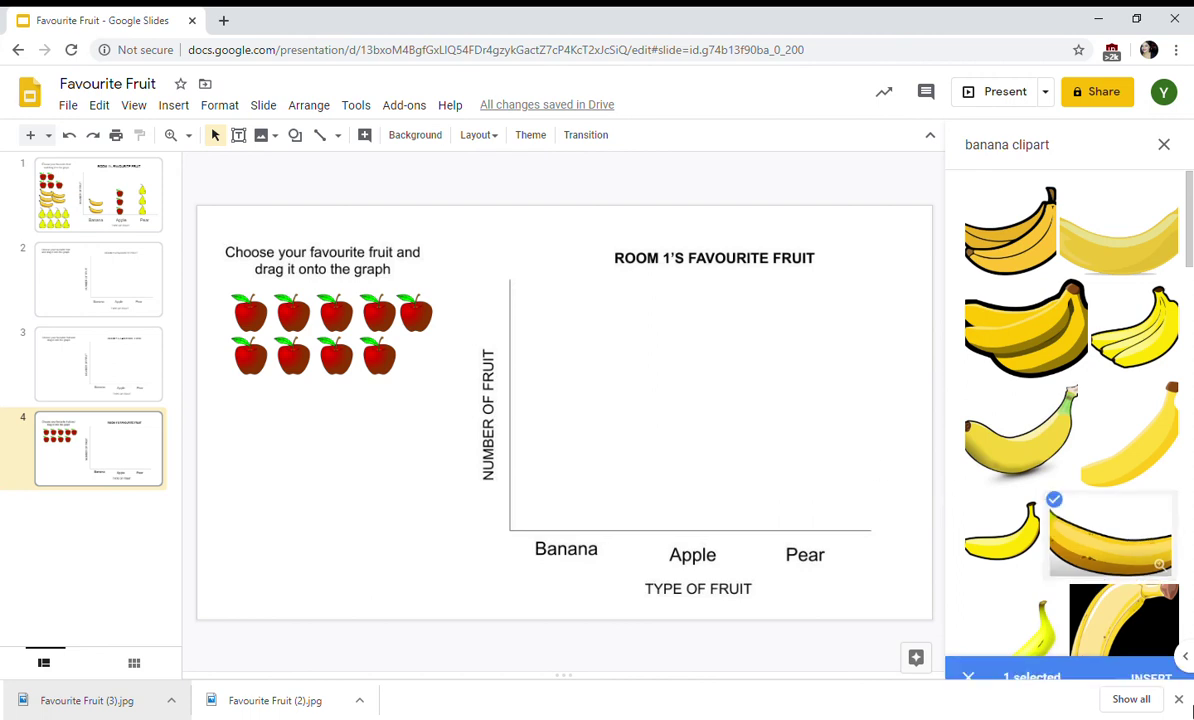
pyautogui.click(1150, 658)
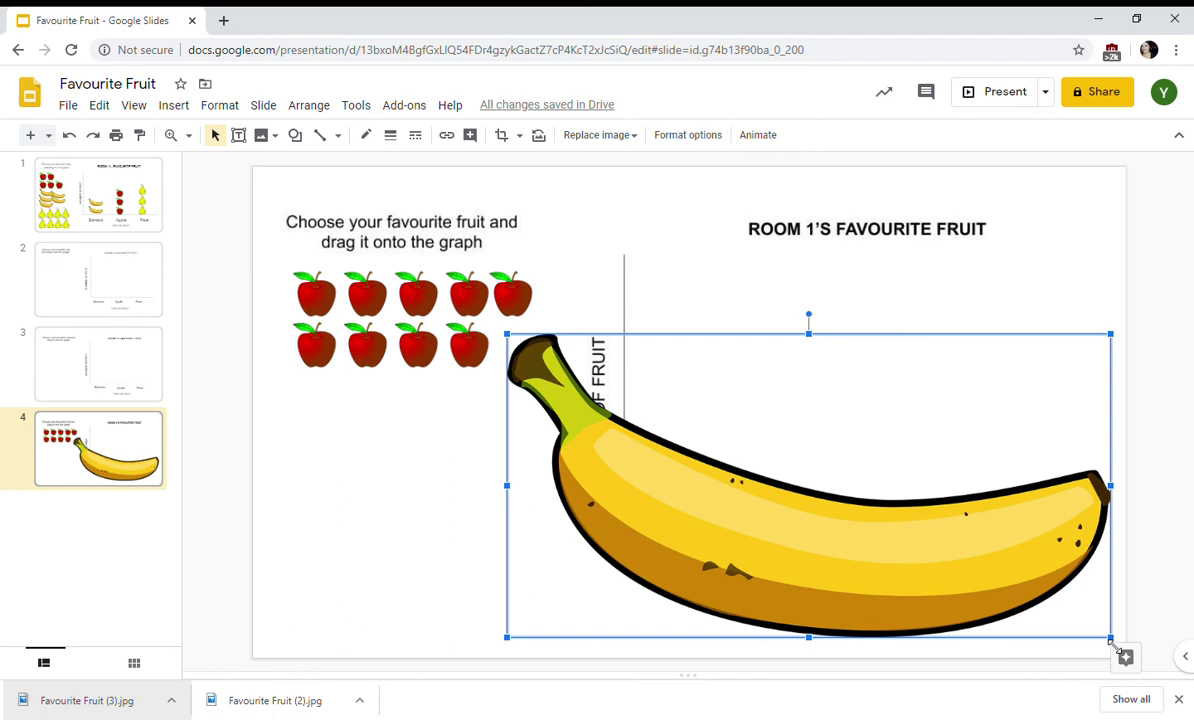
# Shrink the banana to apple size, duplicate it, and arrange copies in two staggered rows
pyautogui.moveTo(588, 365); pyautogui.dragTo(351, 410)
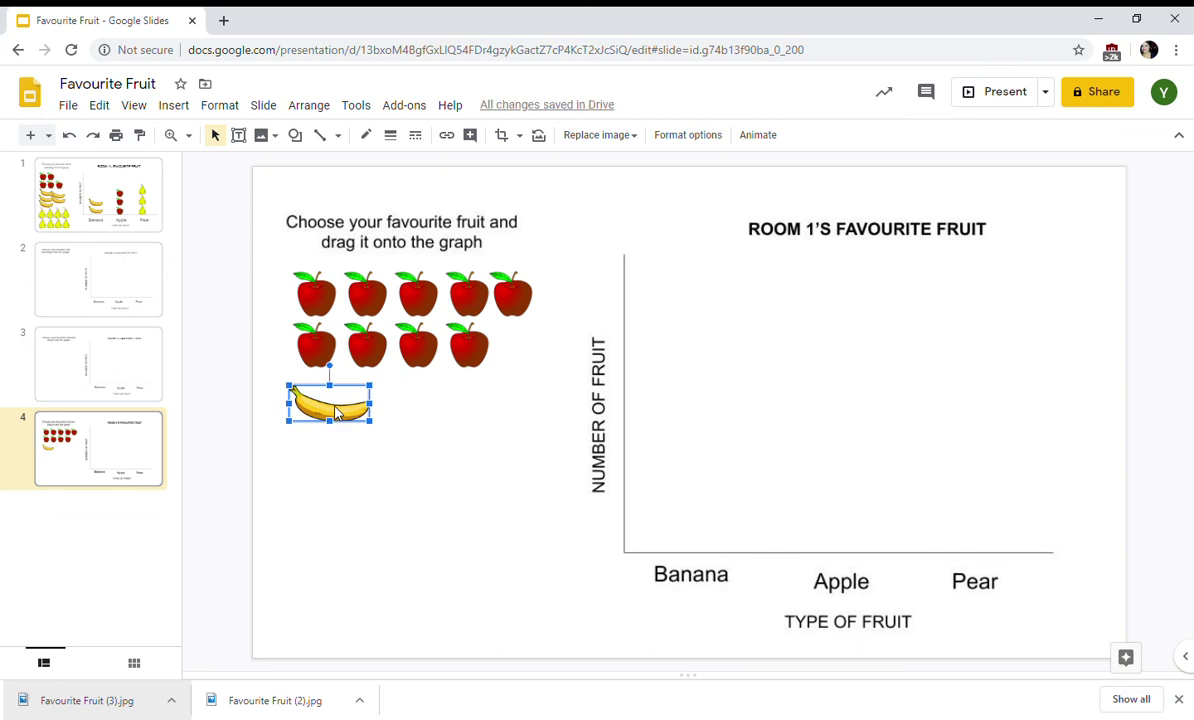
pyautogui.hotkey('ctrl', 'd')
pyautogui.hotkey('ctrl', 'd')
pyautogui.hotkey('ctrl', 'd')
pyautogui.hotkey('ctrl', 'd')
pyautogui.hotkey('ctrl', 'd')
pyautogui.hotkey('ctrl', 'd')
pyautogui.hotkey('ctrl', 'd')
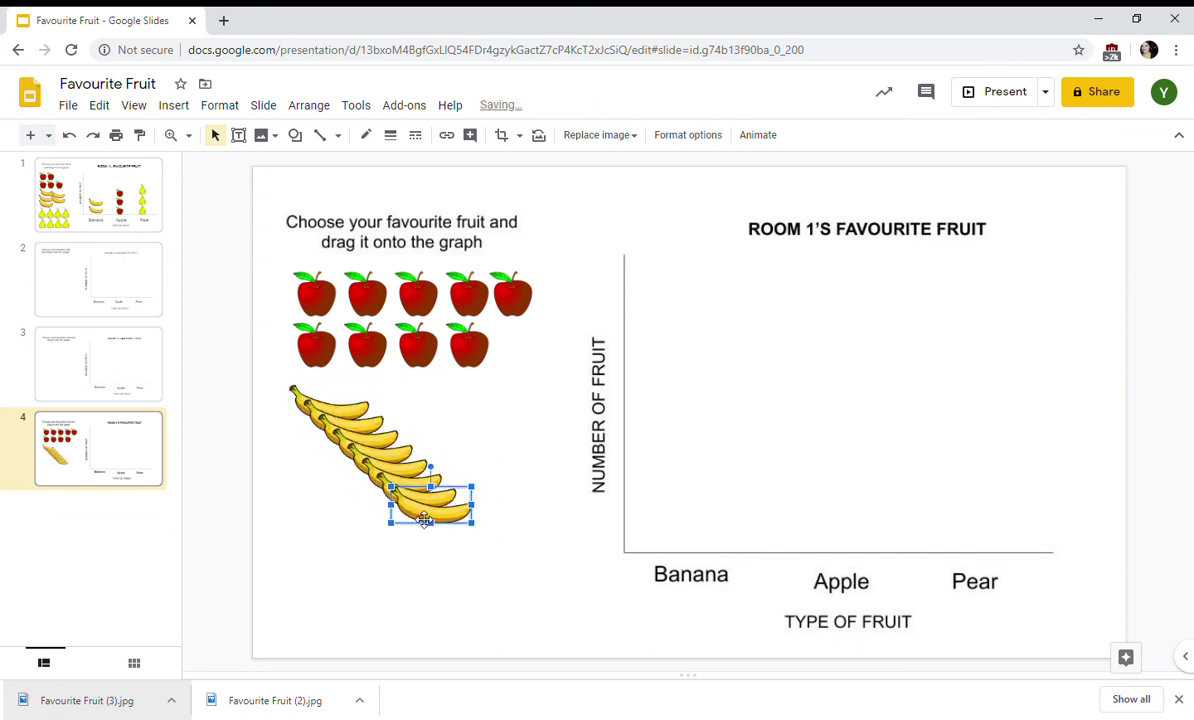
pyautogui.moveTo(425, 519); pyautogui.dragTo(483, 431)
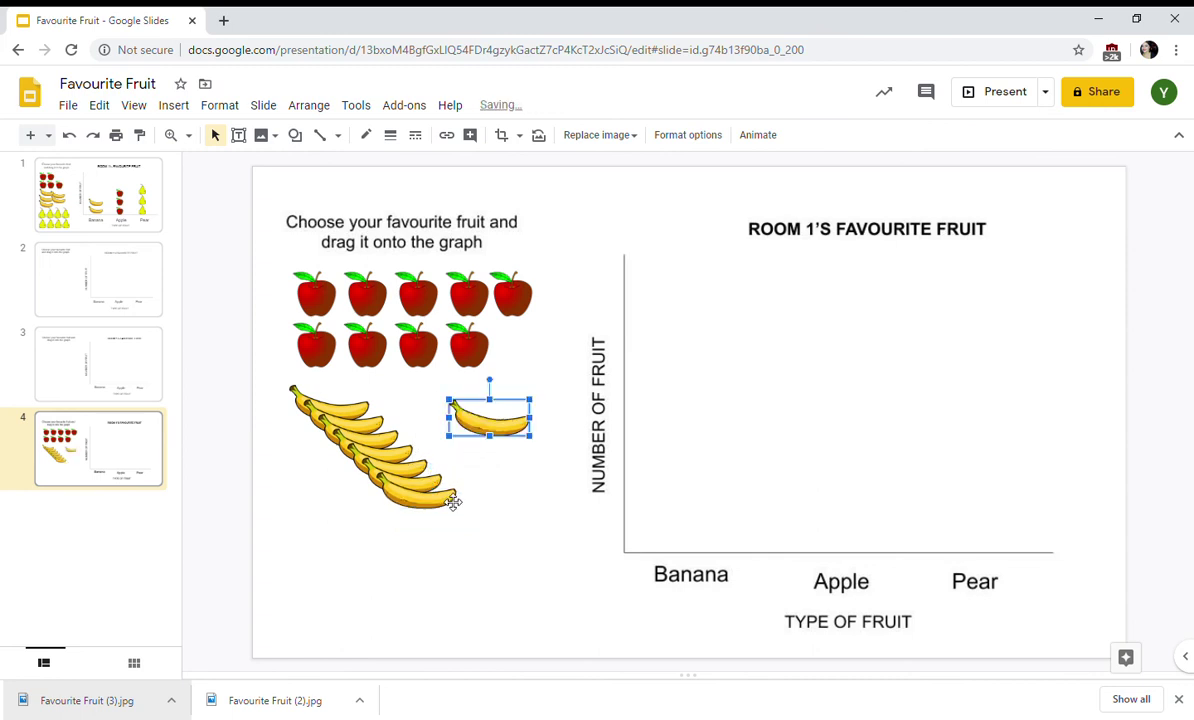
pyautogui.moveTo(453, 502); pyautogui.dragTo(491, 457)
pyautogui.moveTo(399, 486); pyautogui.dragTo(406, 424)
pyautogui.moveTo(385, 466); pyautogui.dragTo(500, 455)
pyautogui.click(480, 525)
pyautogui.click(345, 428)
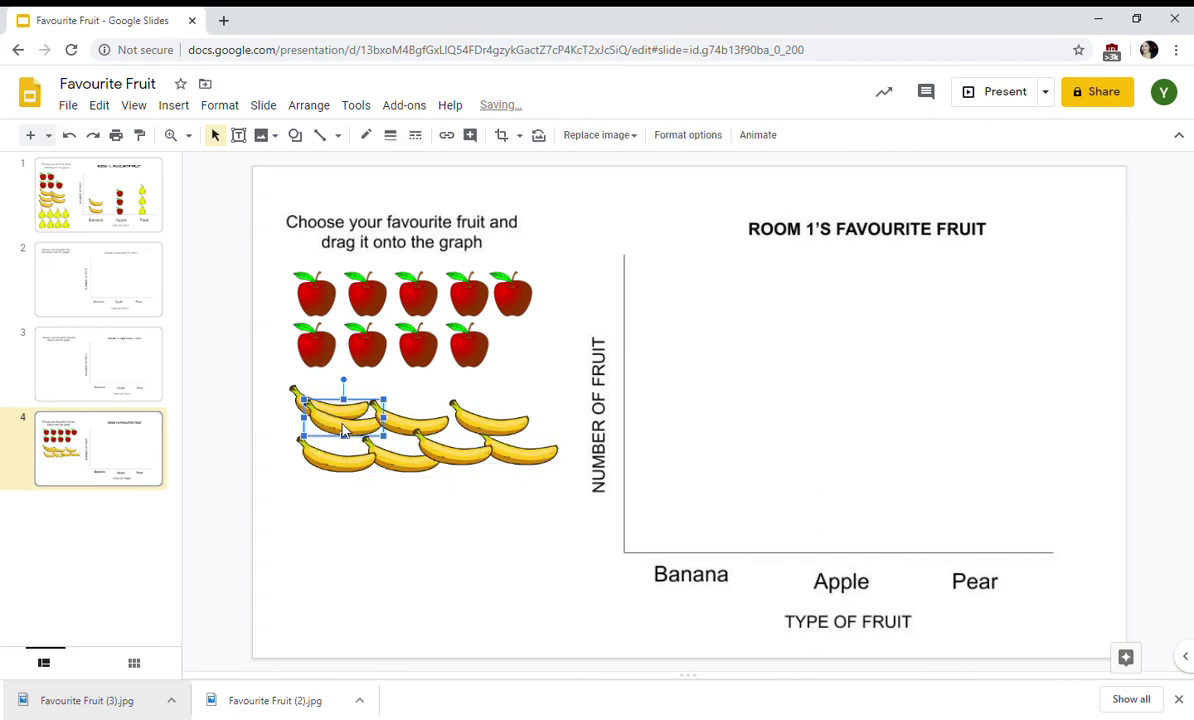
pyautogui.moveTo(343, 430); pyautogui.dragTo(340, 427)
pyautogui.click(386, 533)
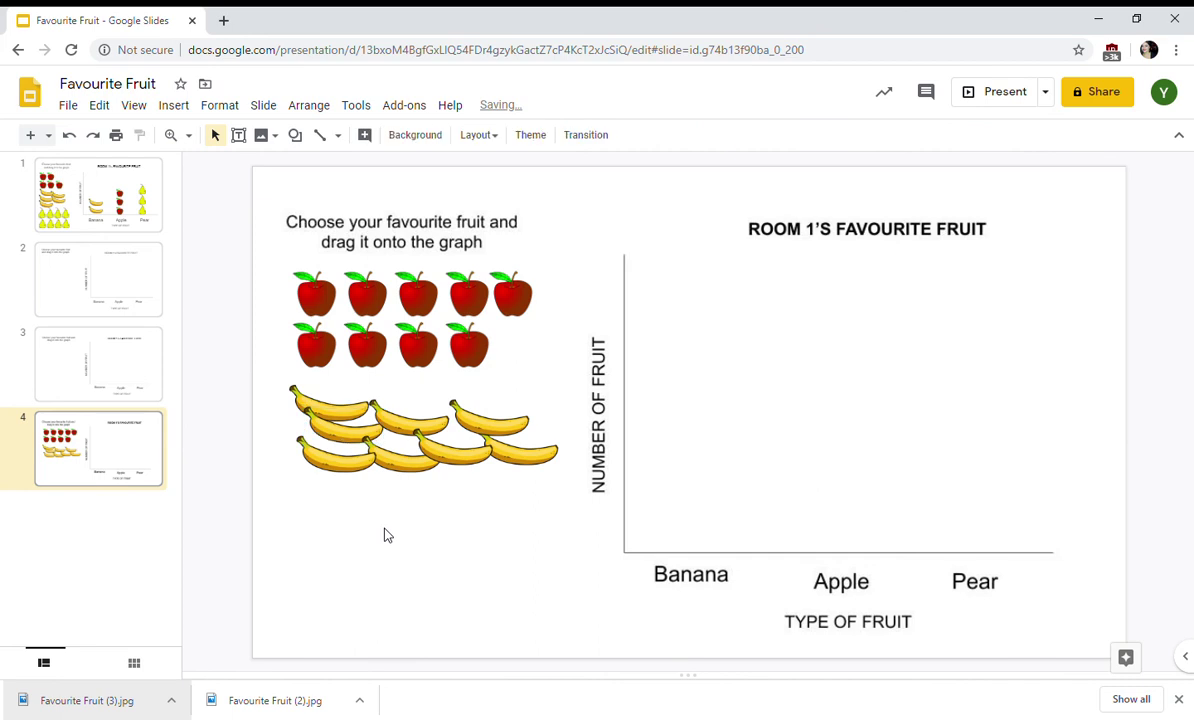
# Search the web for 'pear' clipart and insert the first pear image
pyautogui.click(175, 108)
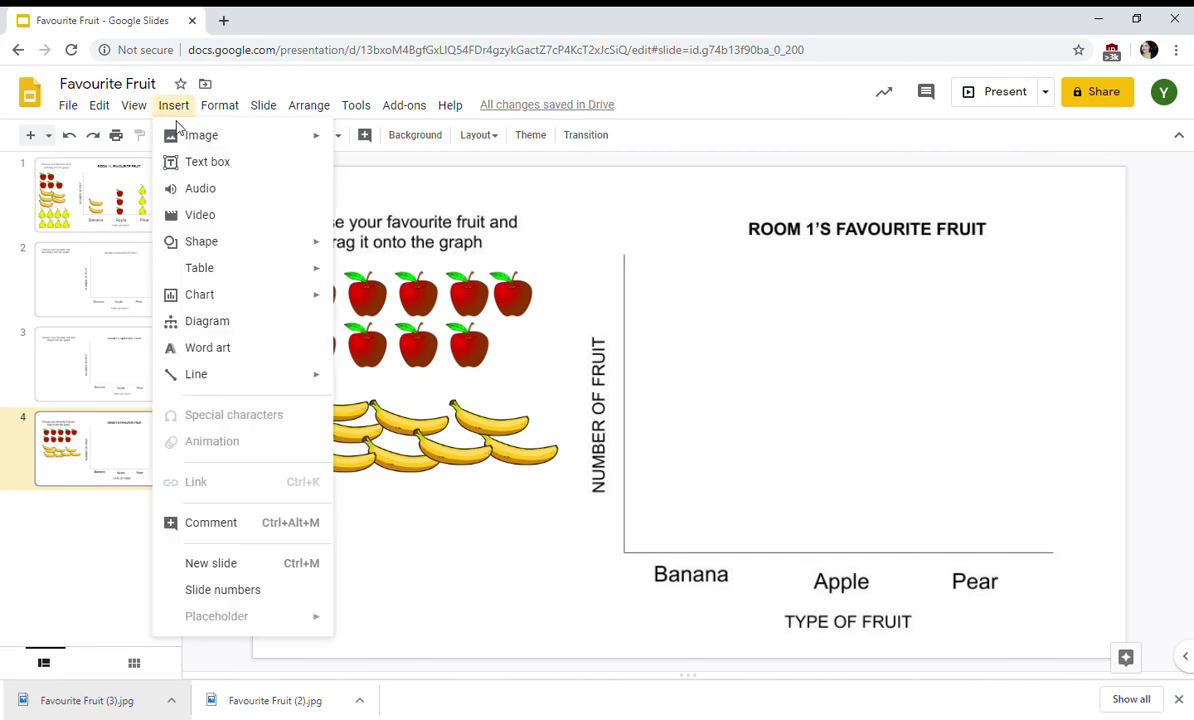
pyautogui.moveTo(219, 133)
pyautogui.click(433, 170)
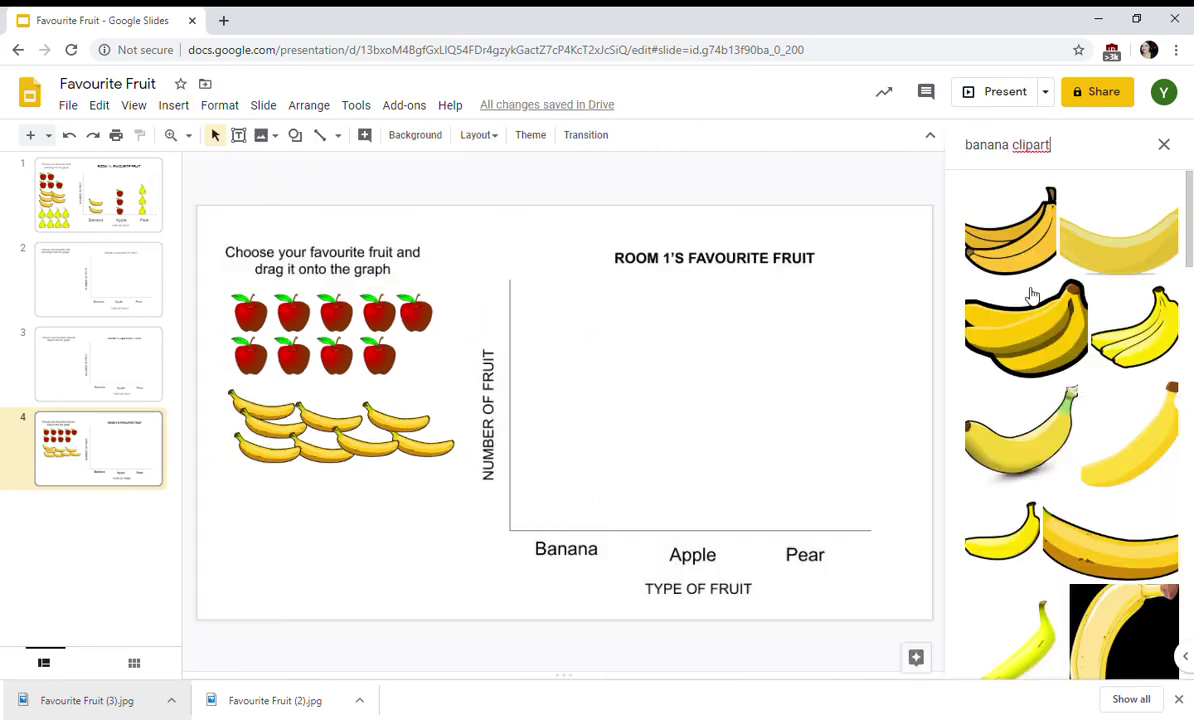
pyautogui.click(1004, 165)
pyautogui.doubleClick(996, 148)
pyautogui.press('BackSpace')
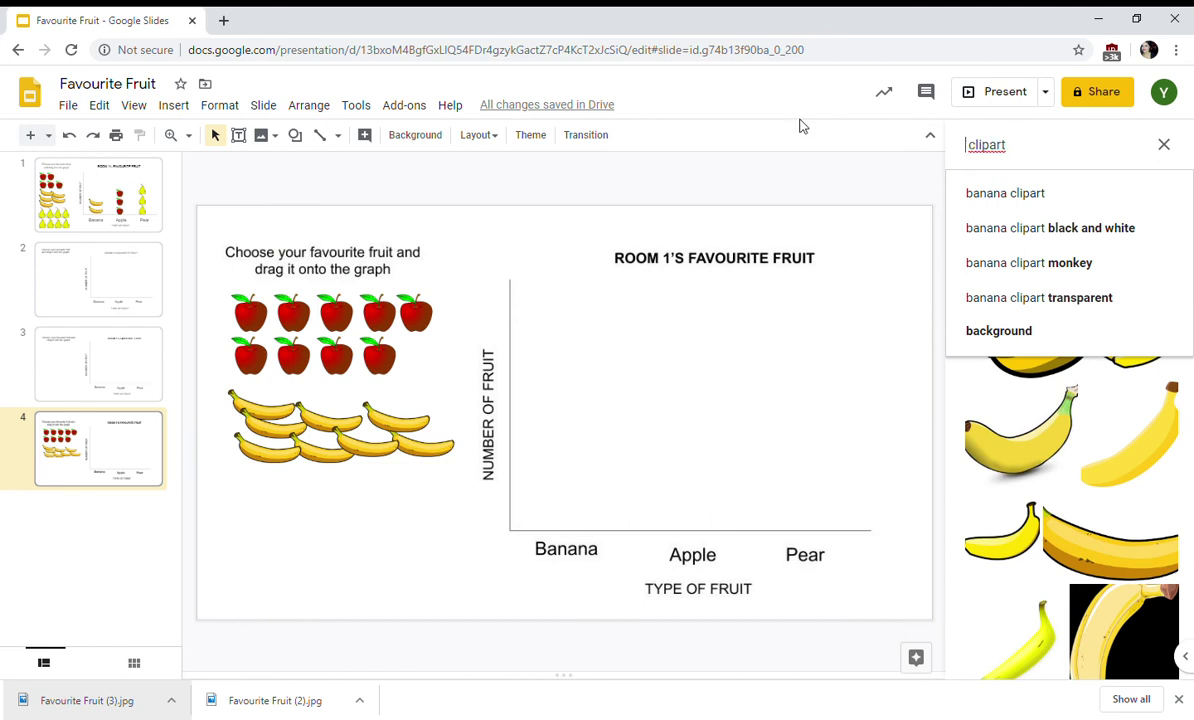
pyautogui.write('pear')
pyautogui.press('Return')
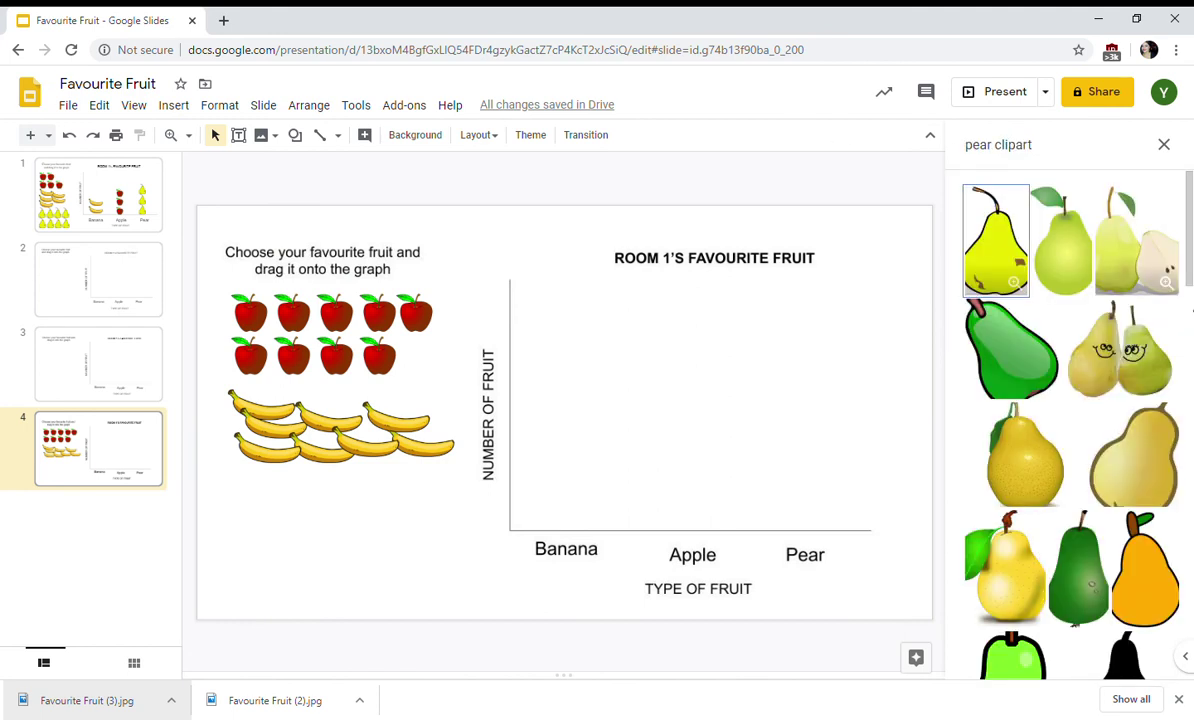
pyautogui.click(1003, 288)
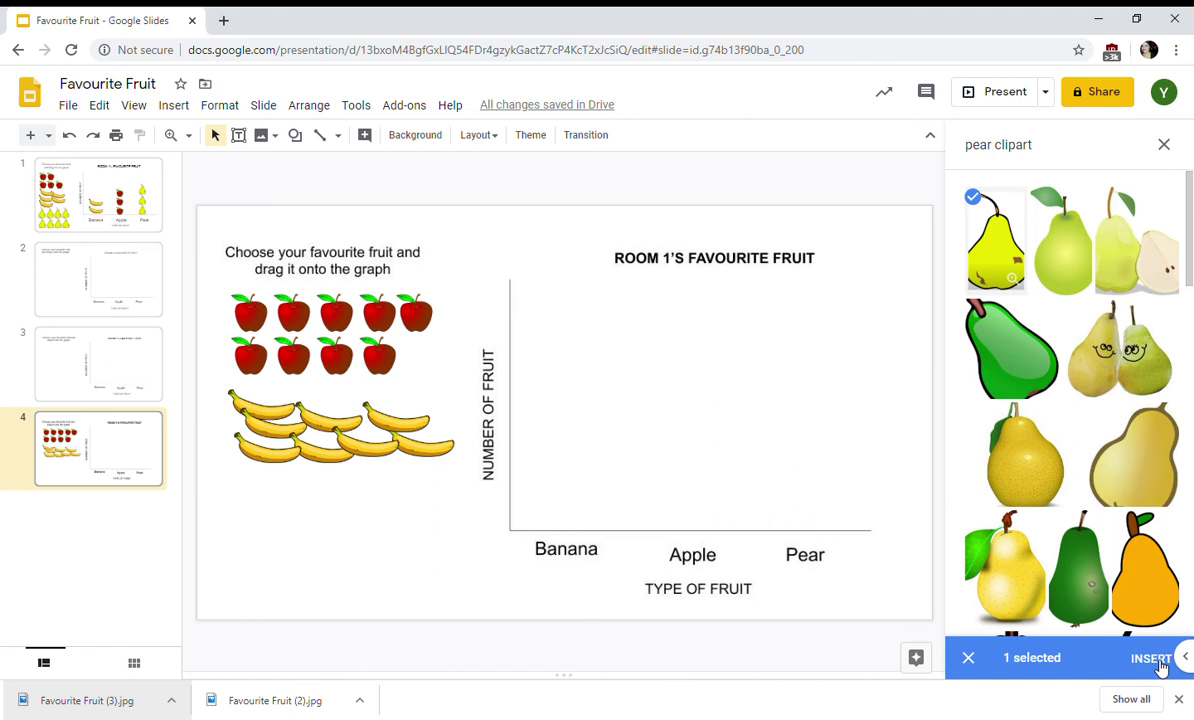
pyautogui.click(1152, 662)
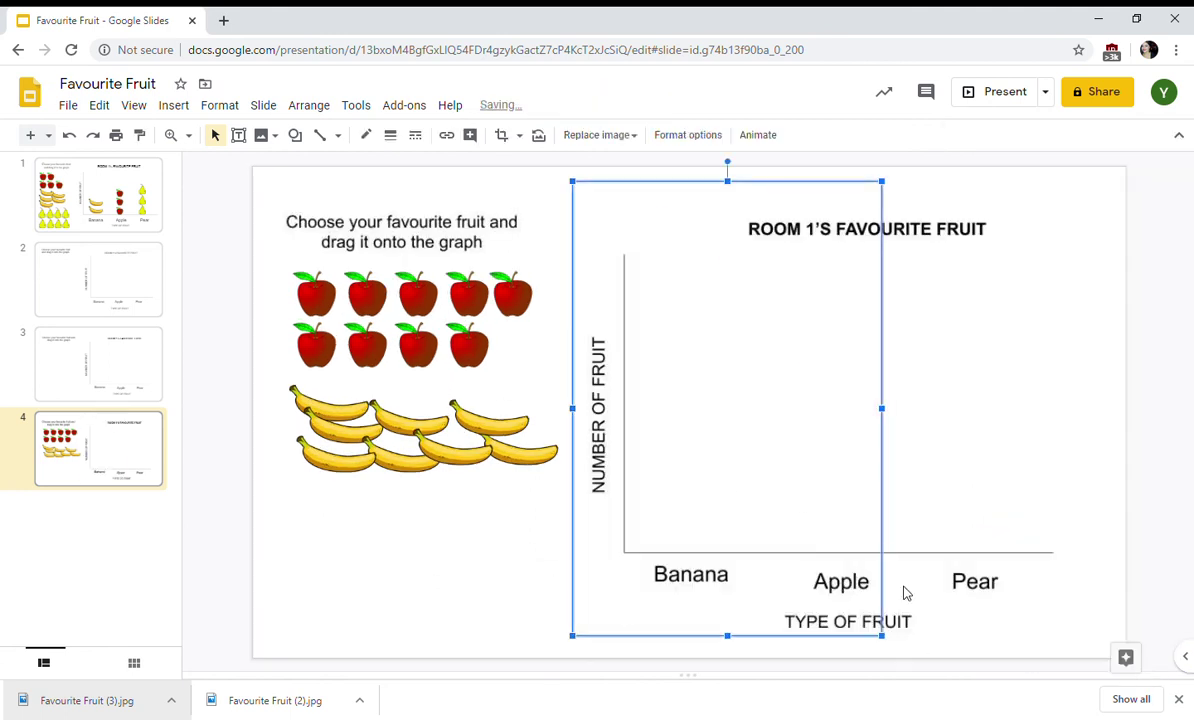
# Shrink the pear to a small icon below the bananas and duplicate it
pyautogui.moveTo(882, 634); pyautogui.dragTo(604, 227)
pyautogui.moveTo(345, 514); pyautogui.dragTo(318, 530)
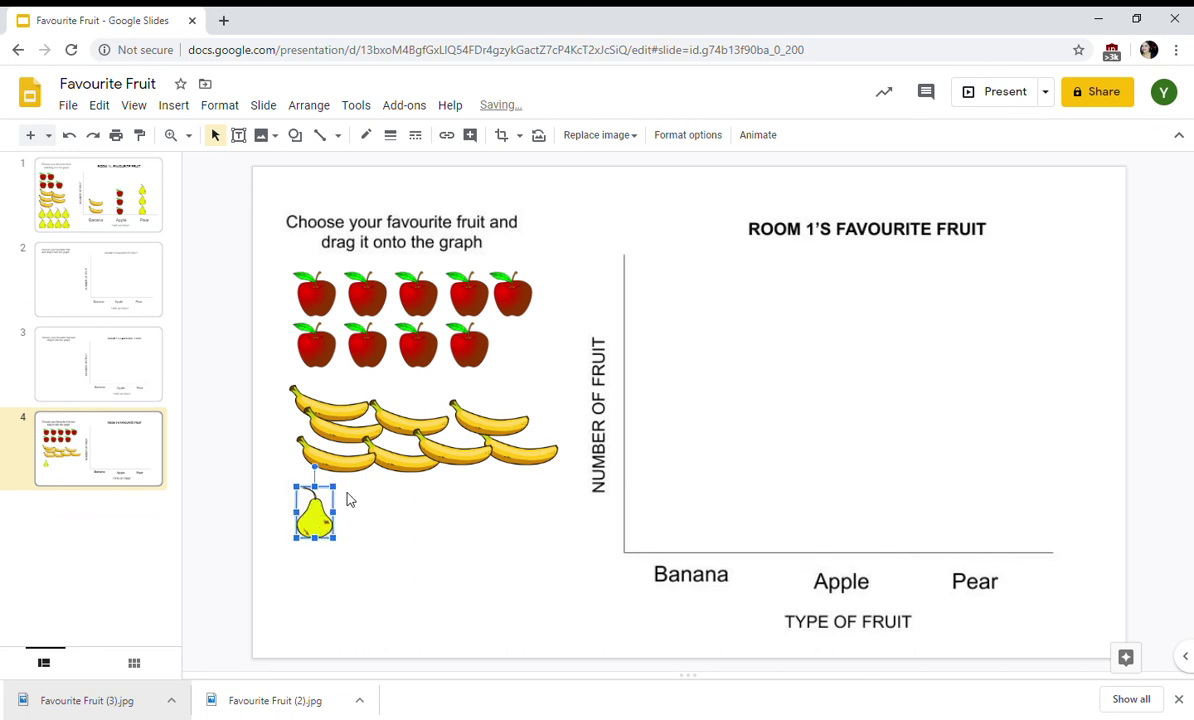
pyautogui.click(348, 500)
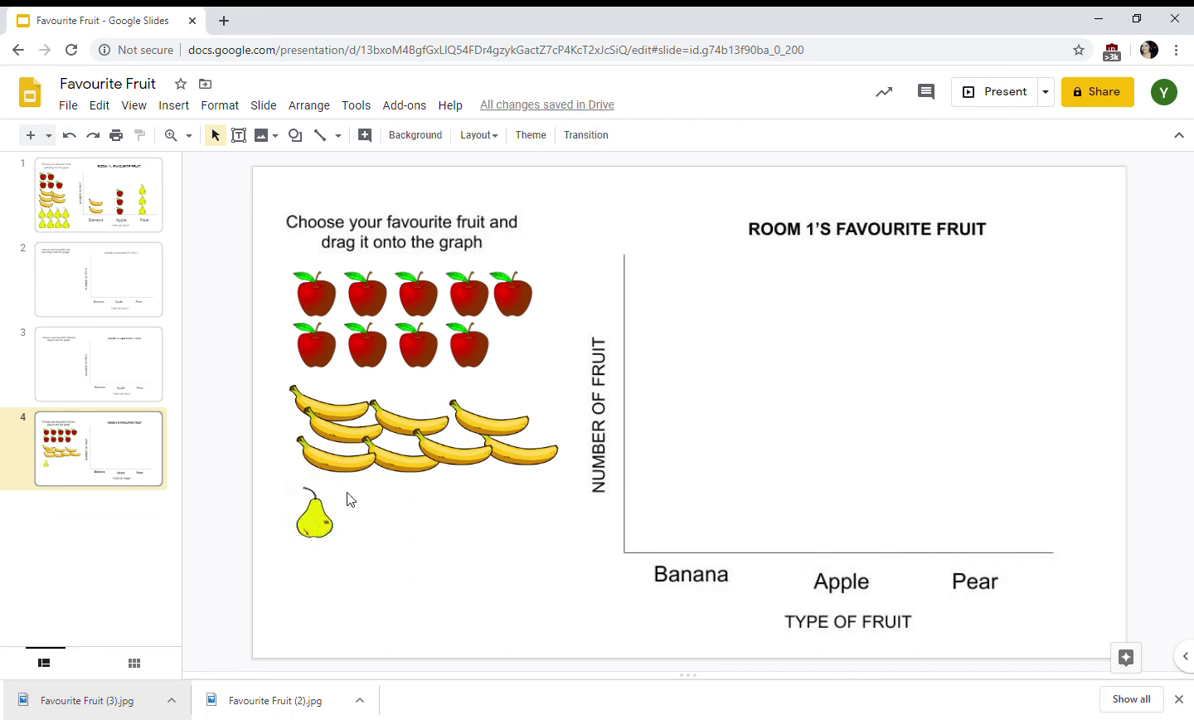
pyautogui.click(328, 510)
pyautogui.hotkey('ctrl', 'd')
pyautogui.hotkey('ctrl', 'd')
pyautogui.hotkey('ctrl', 'd')
pyautogui.hotkey('ctrl', 'd')
pyautogui.hotkey('ctrl', 'd')
pyautogui.hotkey('ctrl', 'd')
pyautogui.hotkey('ctrl', 'd')
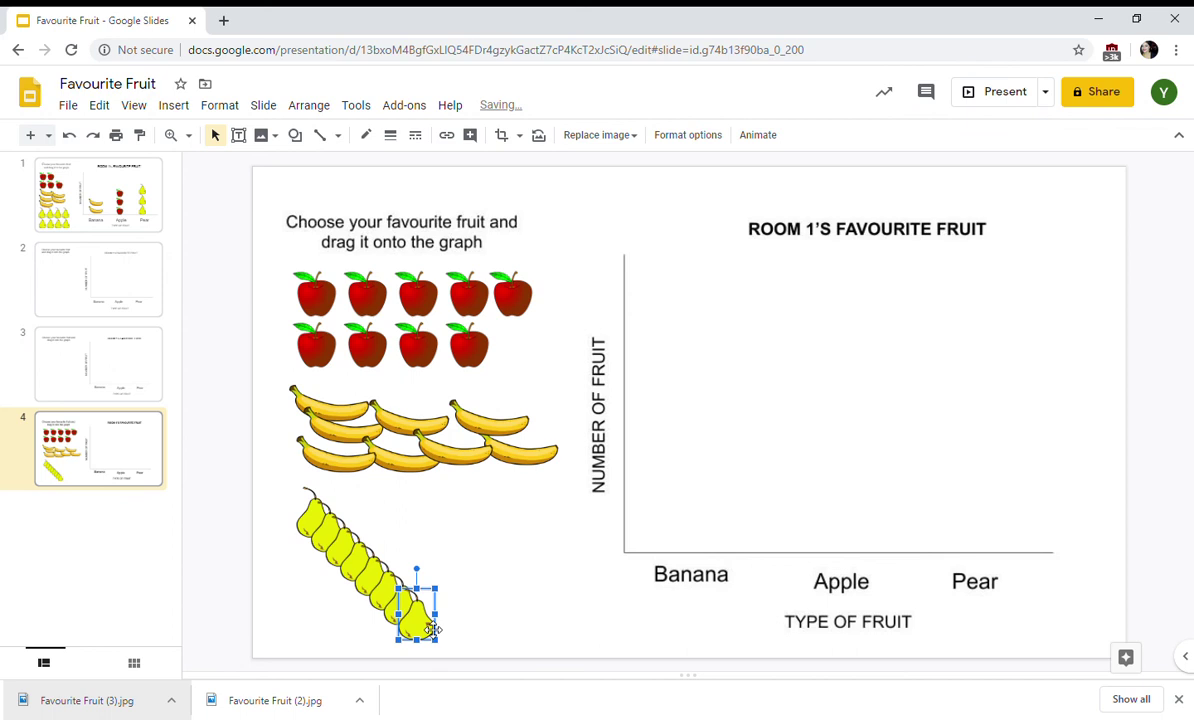
# Arrange the pear copies into top and bottom rows, adding one extra pasted pear
pyautogui.moveTo(432, 628); pyautogui.dragTo(496, 522)
pyautogui.moveTo(420, 612); pyautogui.dragTo(433, 533)
pyautogui.moveTo(386, 590); pyautogui.dragTo(424, 566)
pyautogui.moveTo(342, 545)
pyautogui.mouseDown()
pyautogui.moveTo(380, 568)
pyautogui.moveTo(322, 525)
pyautogui.moveTo(341, 560)
pyautogui.mouseUp()
pyautogui.moveTo(482, 520); pyautogui.dragTo(470, 550)
pyautogui.click(312, 497)
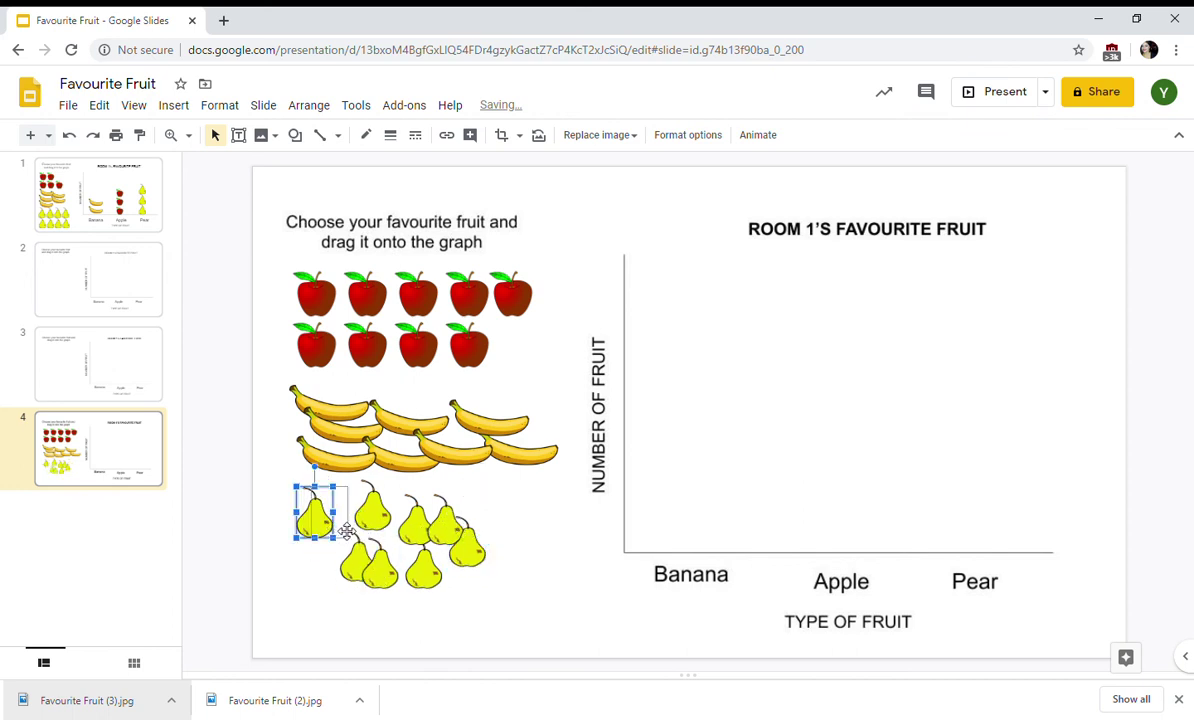
pyautogui.moveTo(346, 530); pyautogui.dragTo(361, 532)
pyautogui.click(405, 597)
pyautogui.hotkey('ctrl', 'v')
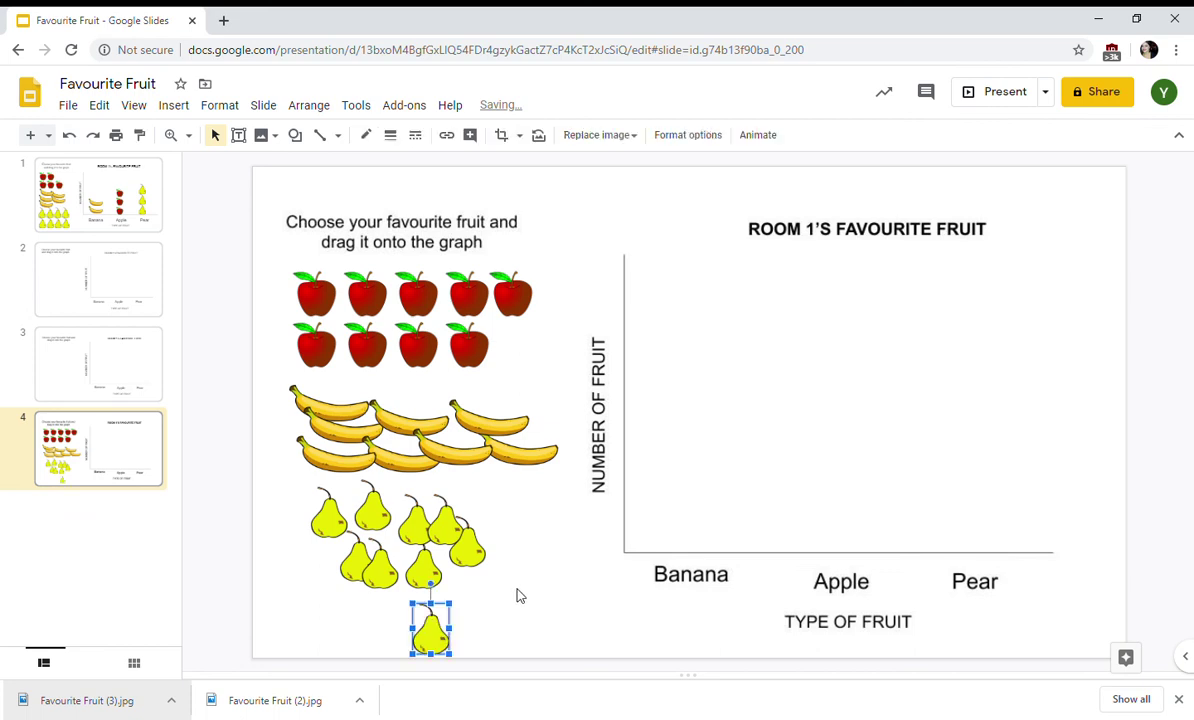
pyautogui.moveTo(428, 632); pyautogui.dragTo(320, 565)
pyautogui.click(506, 597)
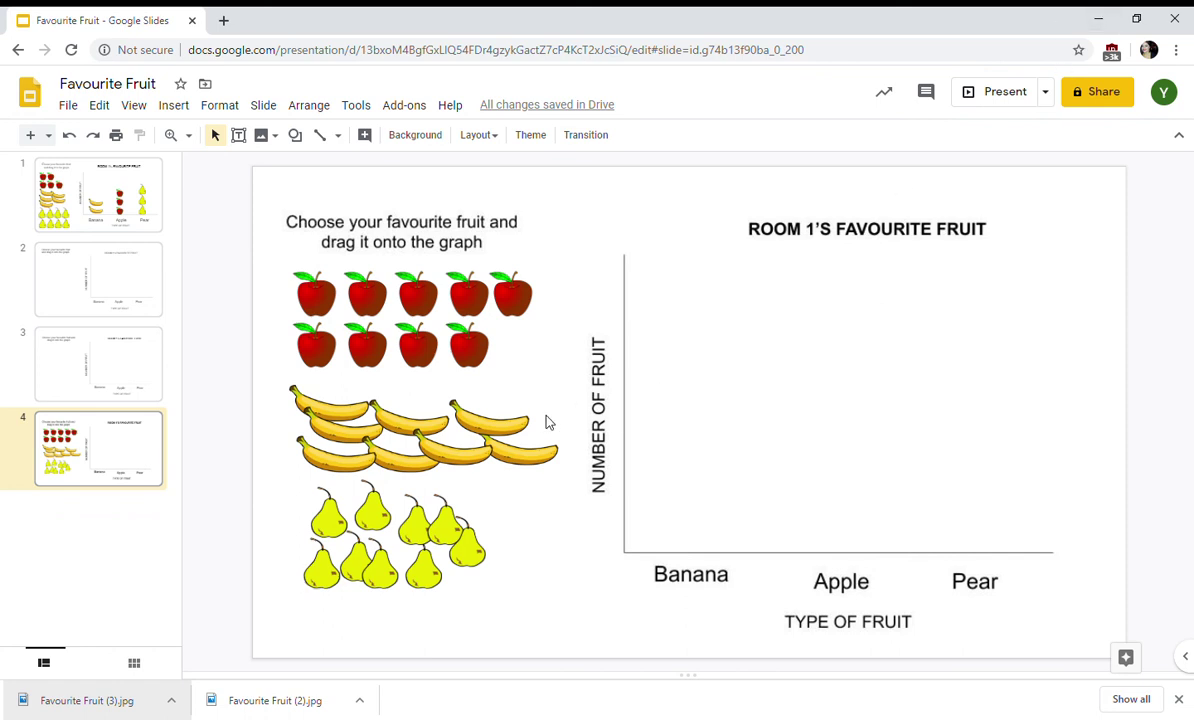
# Move two bananas, two apples and one pear into the graph's Banana, Apple and Pear columns
pyautogui.click(519, 465)
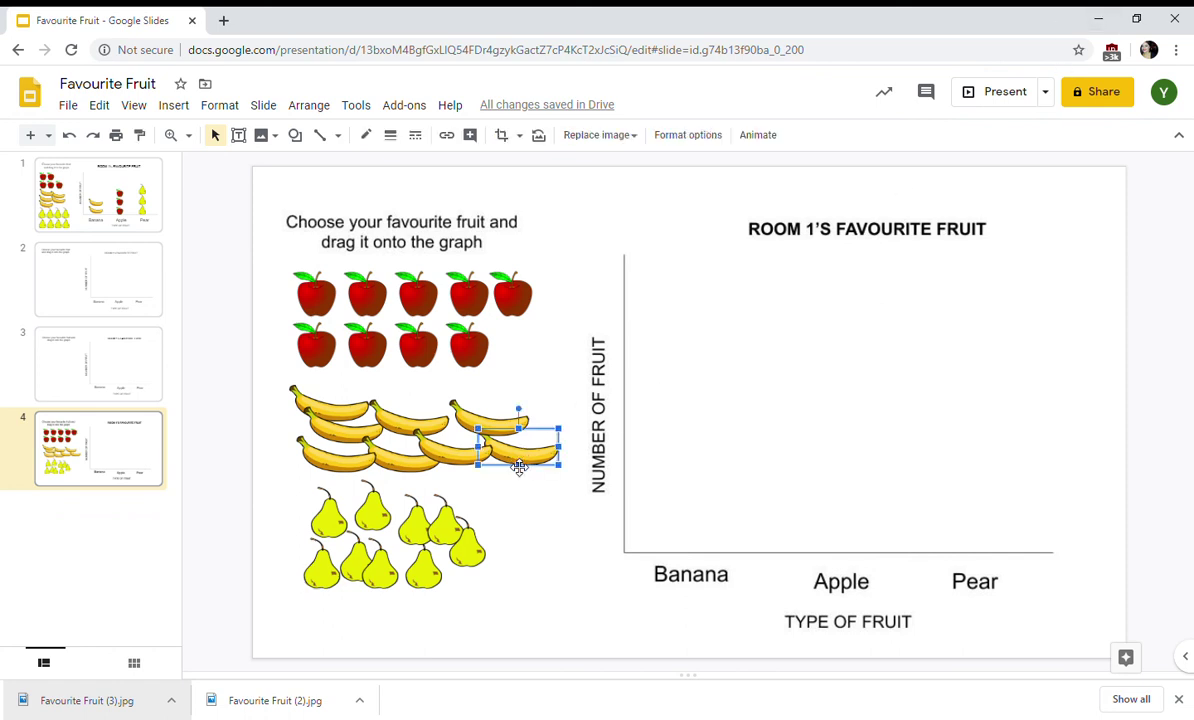
pyautogui.moveTo(523, 466); pyautogui.dragTo(687, 548)
pyautogui.click(392, 516)
pyautogui.moveTo(484, 366); pyautogui.dragTo(855, 549)
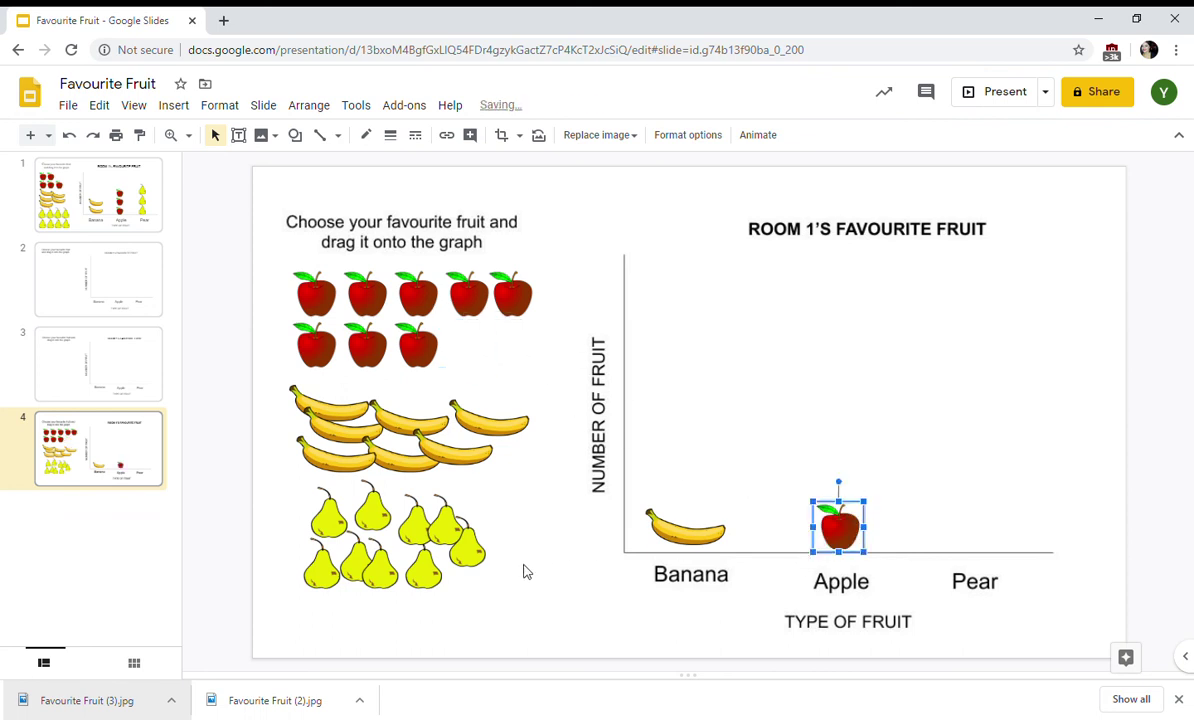
pyautogui.moveTo(470, 556); pyautogui.dragTo(971, 530)
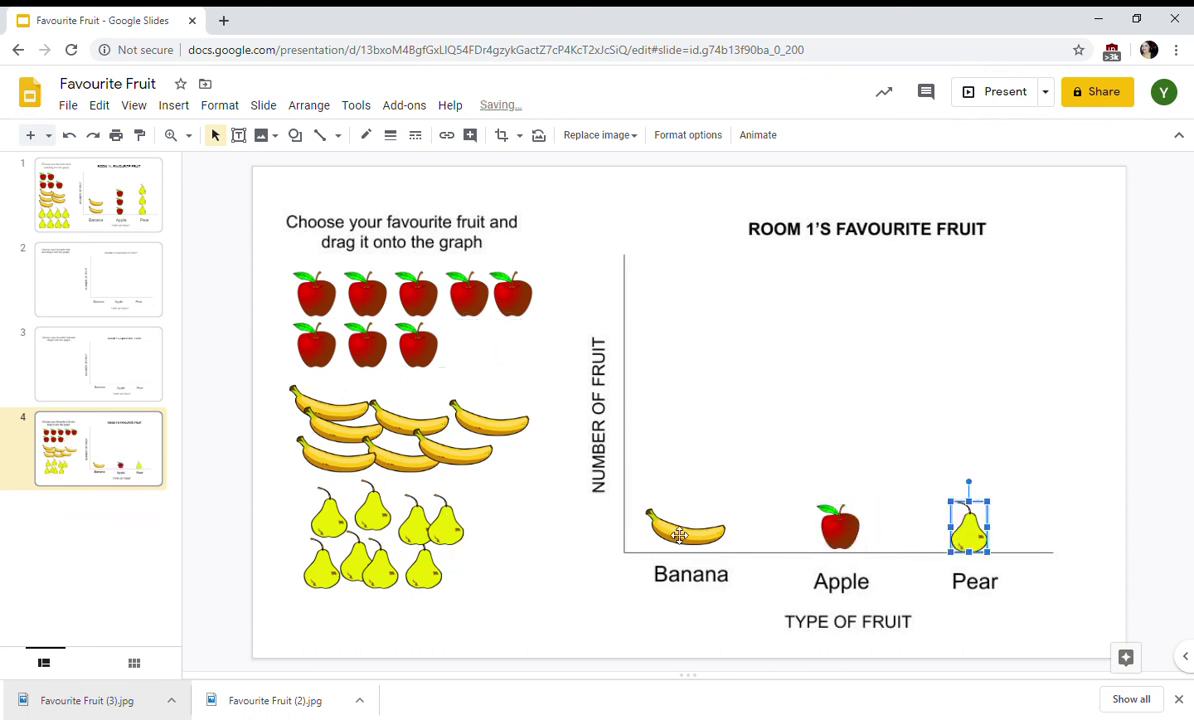
pyautogui.moveTo(424, 350); pyautogui.dragTo(878, 502)
pyautogui.moveTo(450, 452); pyautogui.dragTo(682, 507)
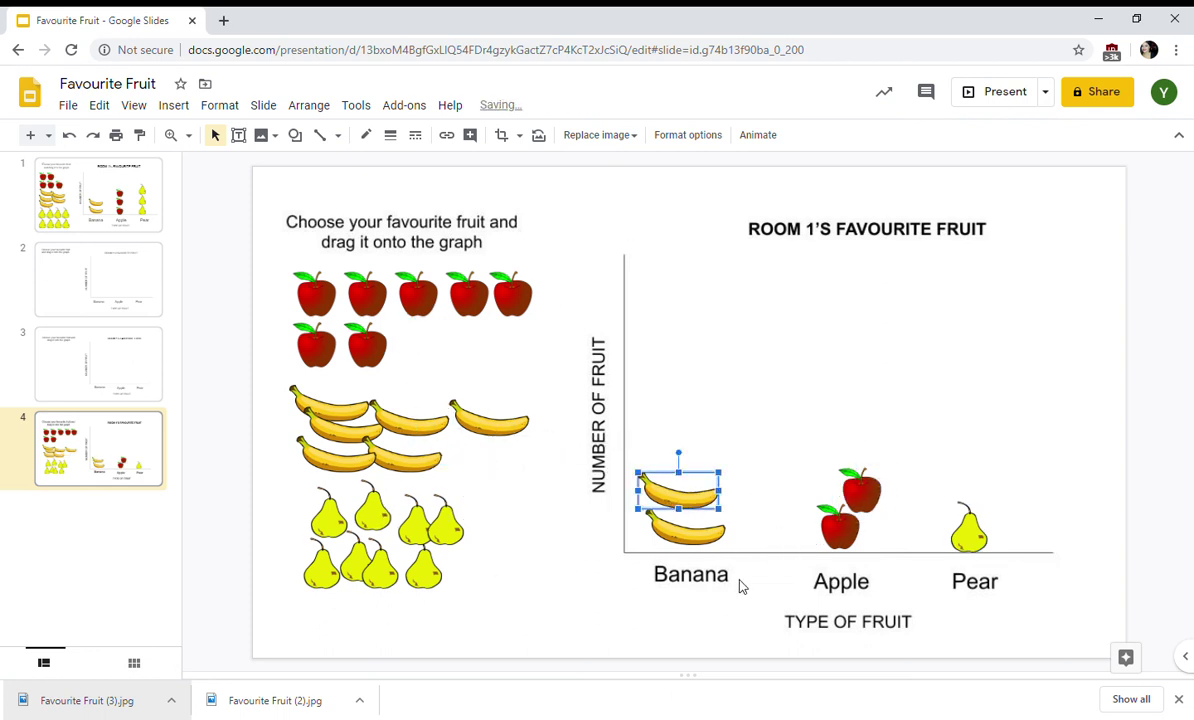
pyautogui.click(624, 590)
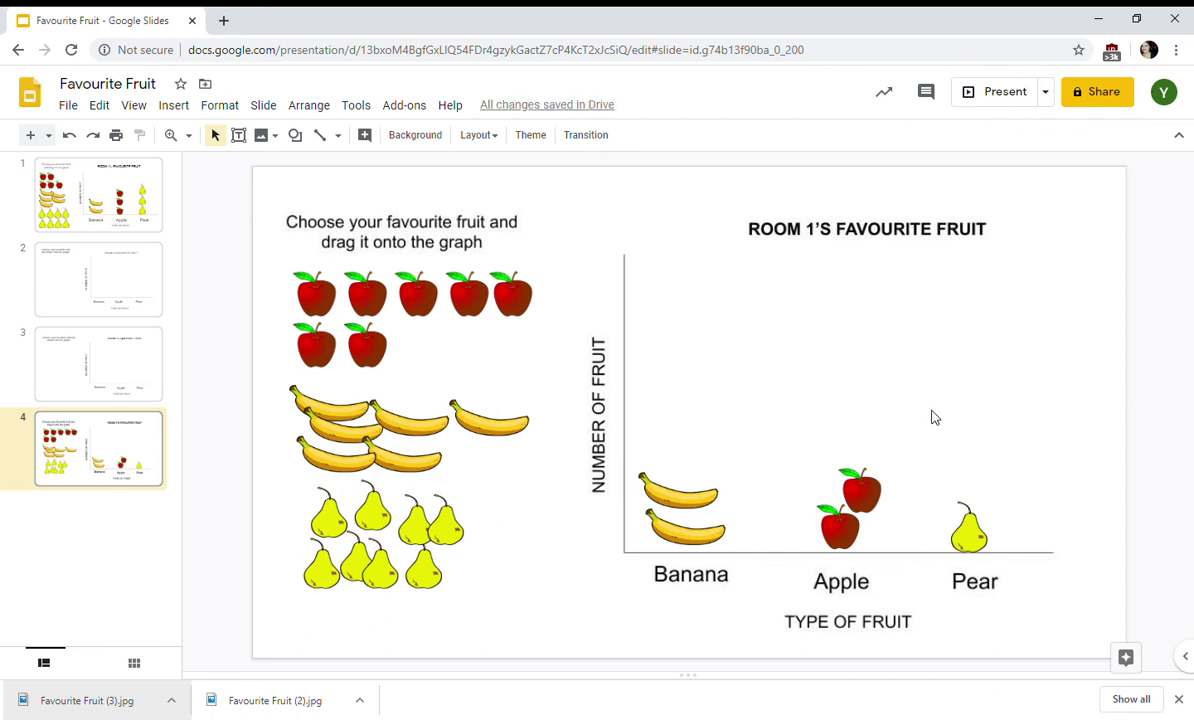